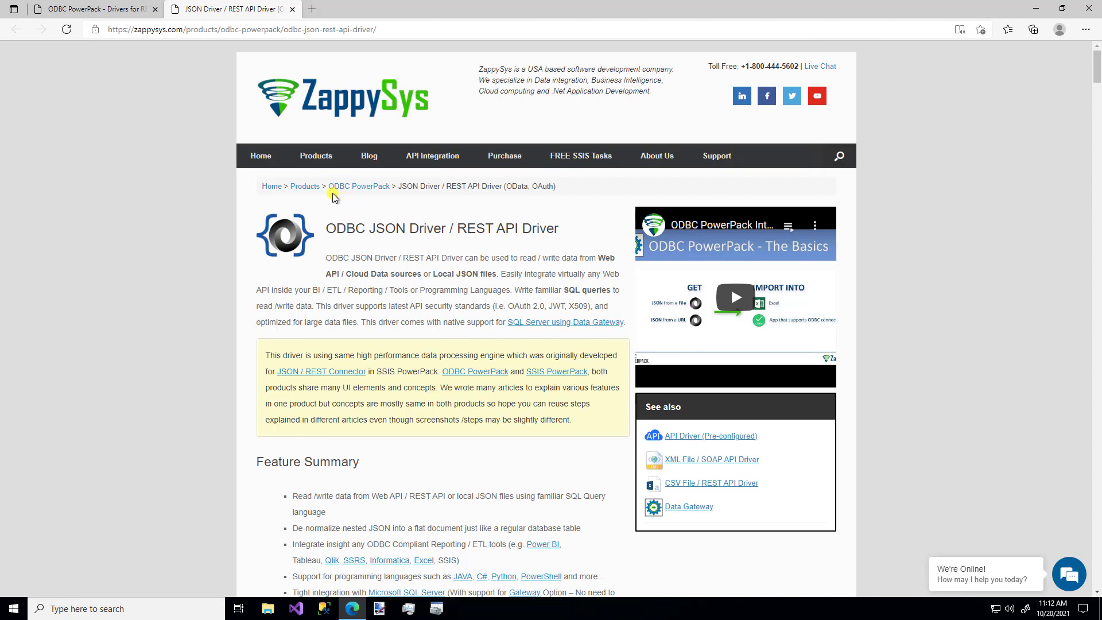
Show the ODBC PowerPack submenu under Products on the ZappySys site's top navigation.
mouse_move(317, 161)
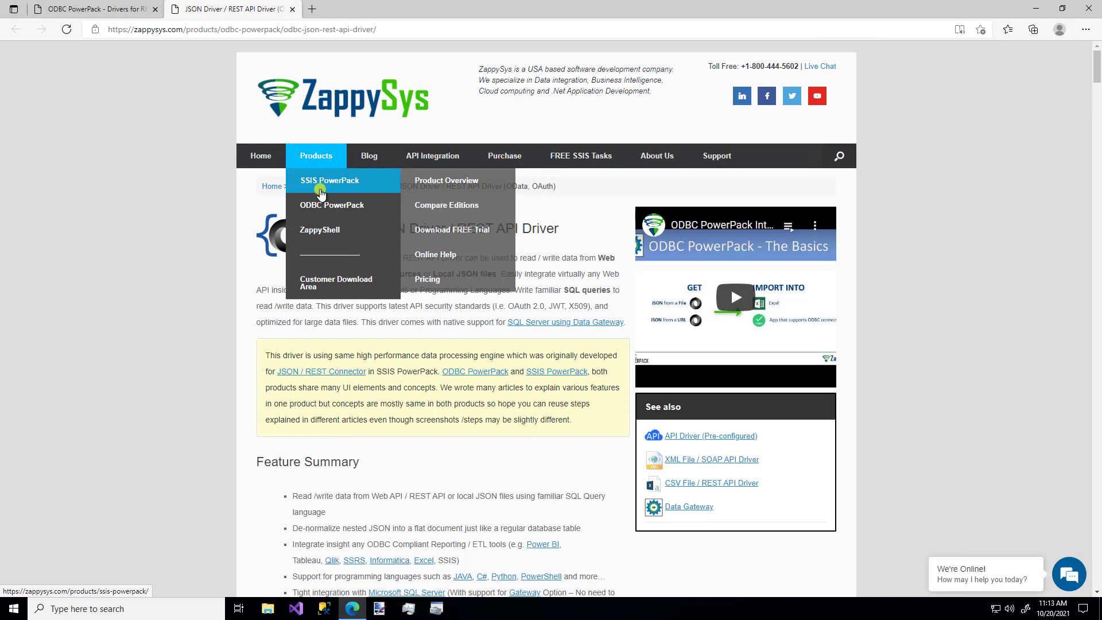
mouse_move(321, 207)
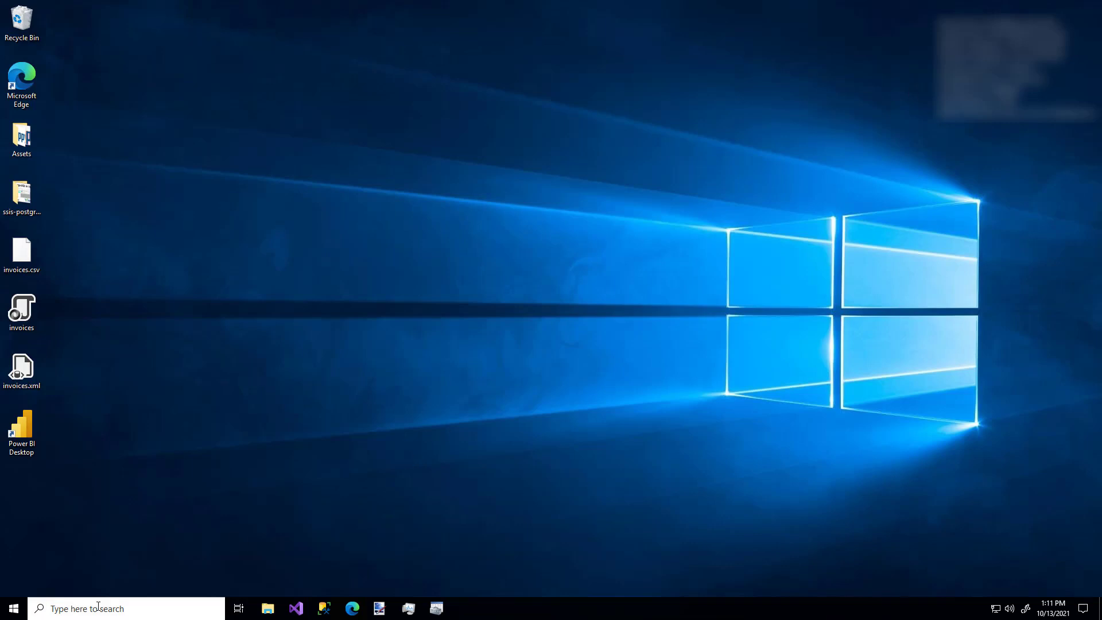
Search 'gateway' and run ZappySys Data Gateway Configuration as administrator.
click(100, 605)
text(ga)
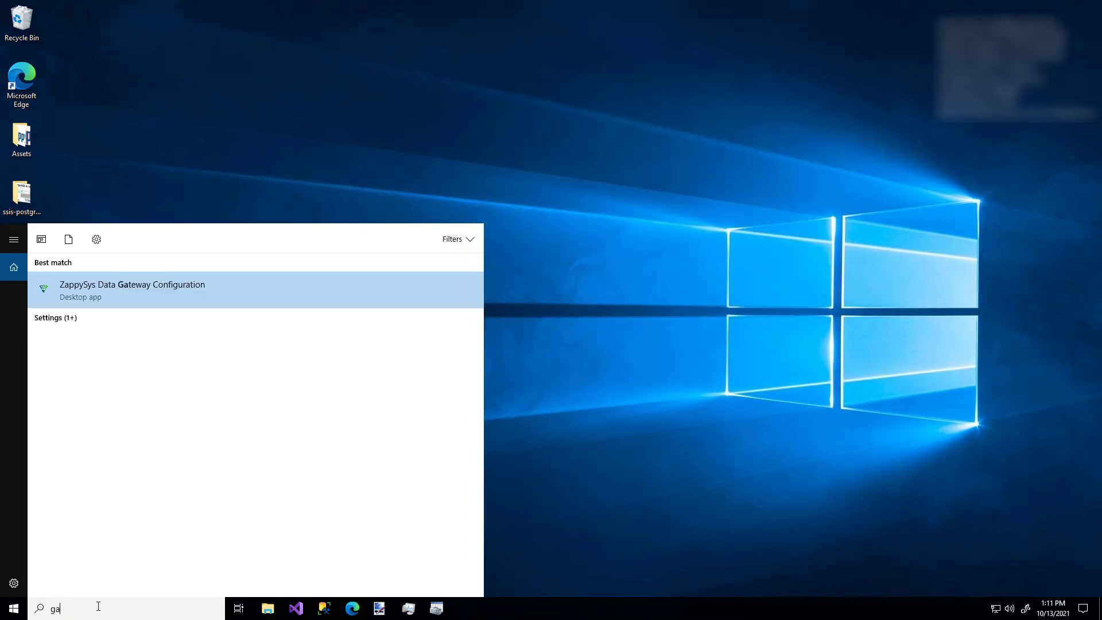
text(teway)
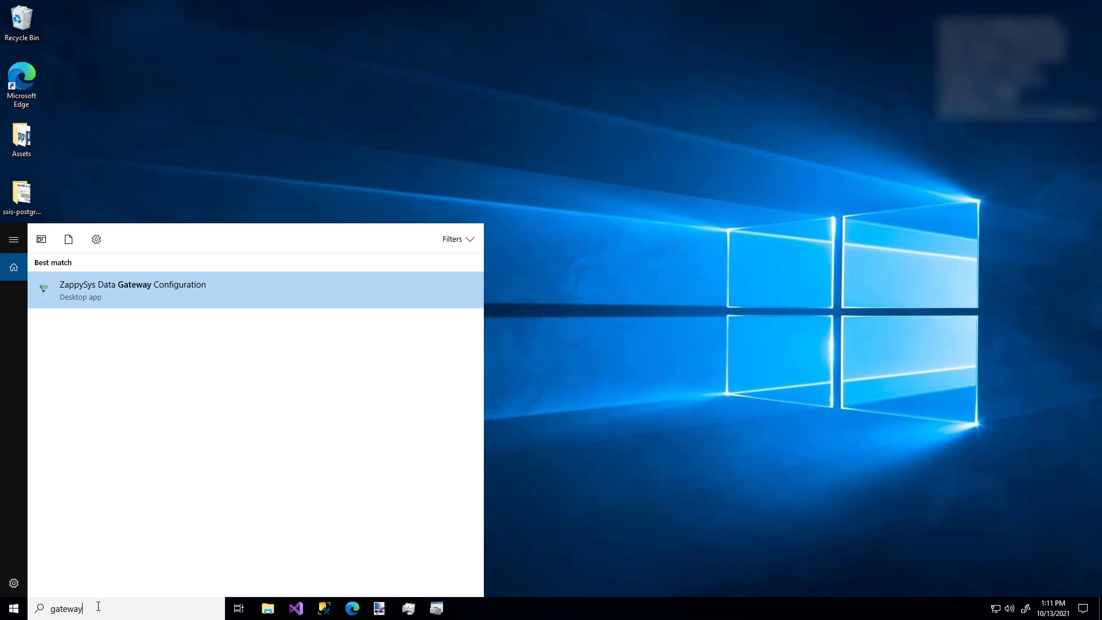
key(Return)
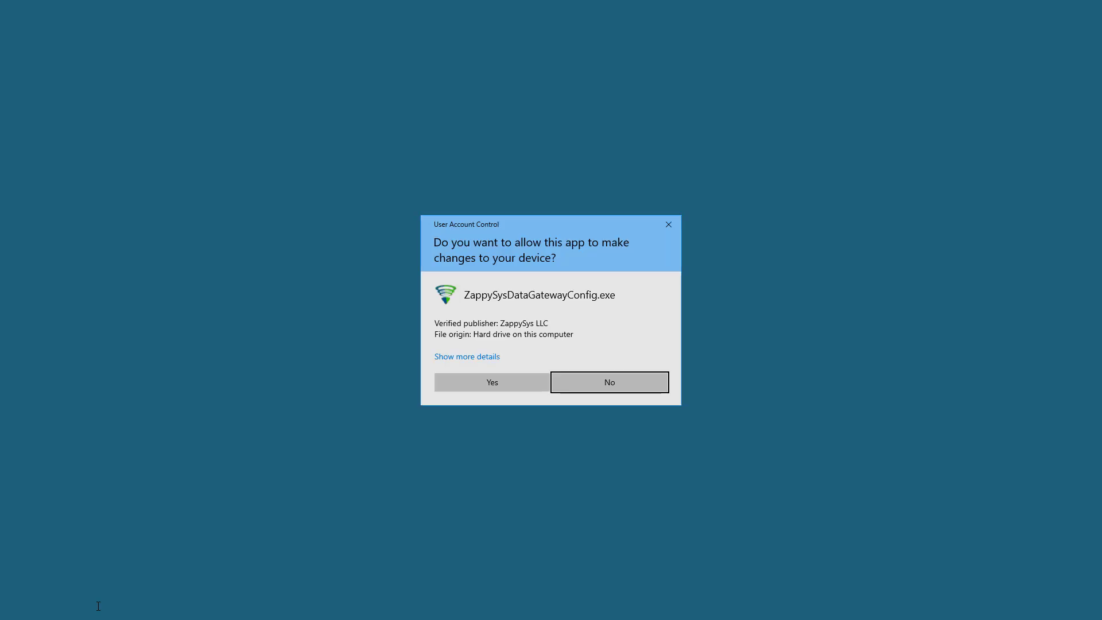
click(475, 383)
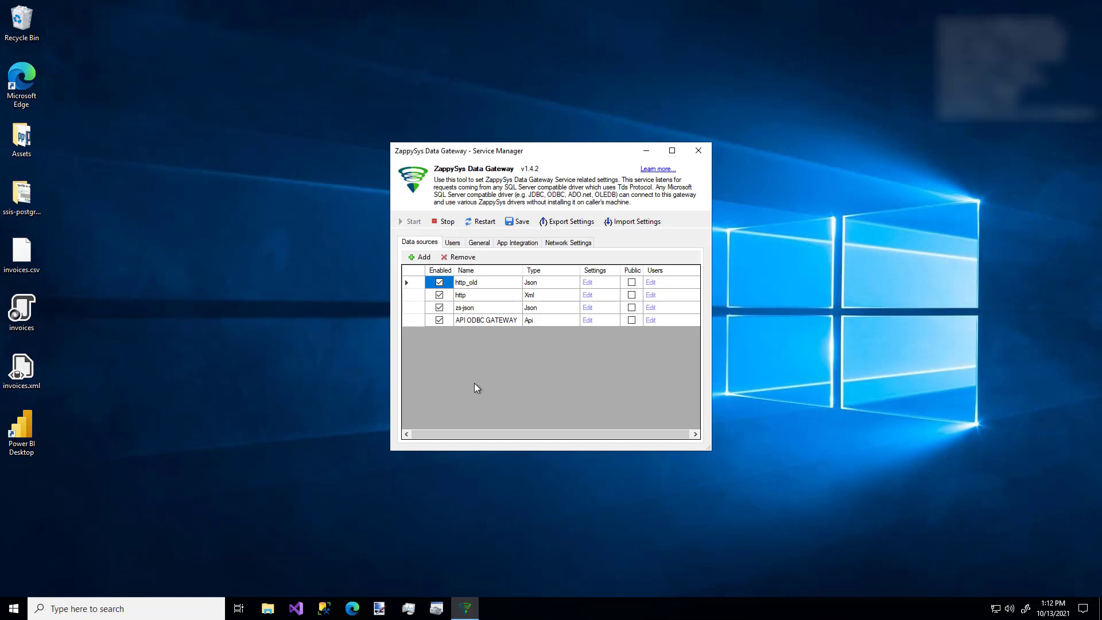
Review the gateway's Users tab, starting a new user and then cancelling it.
click(455, 244)
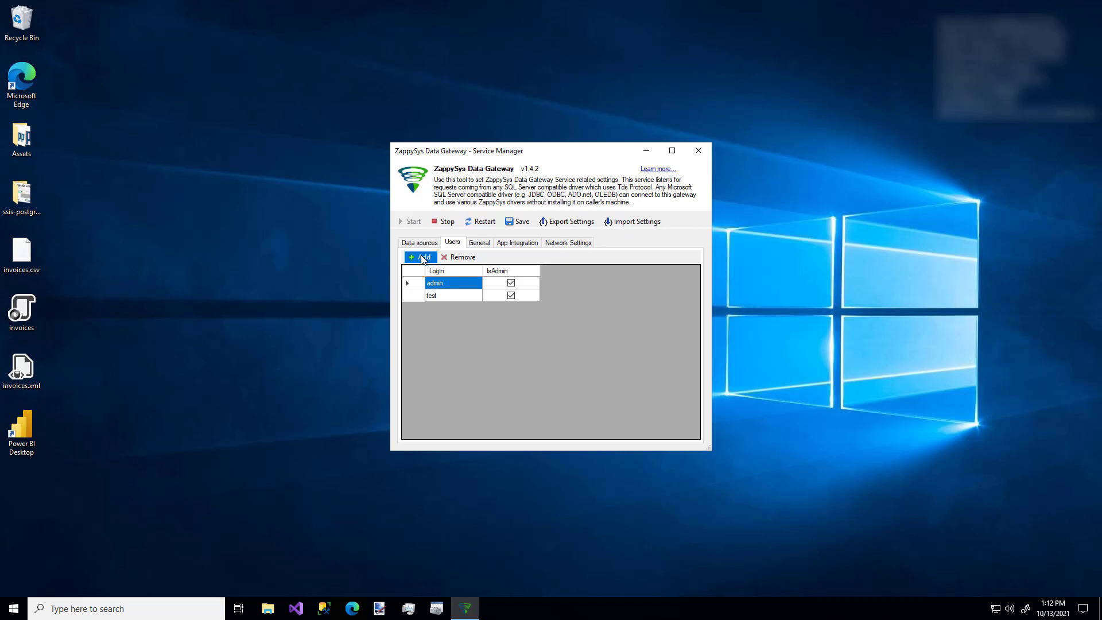
click(423, 258)
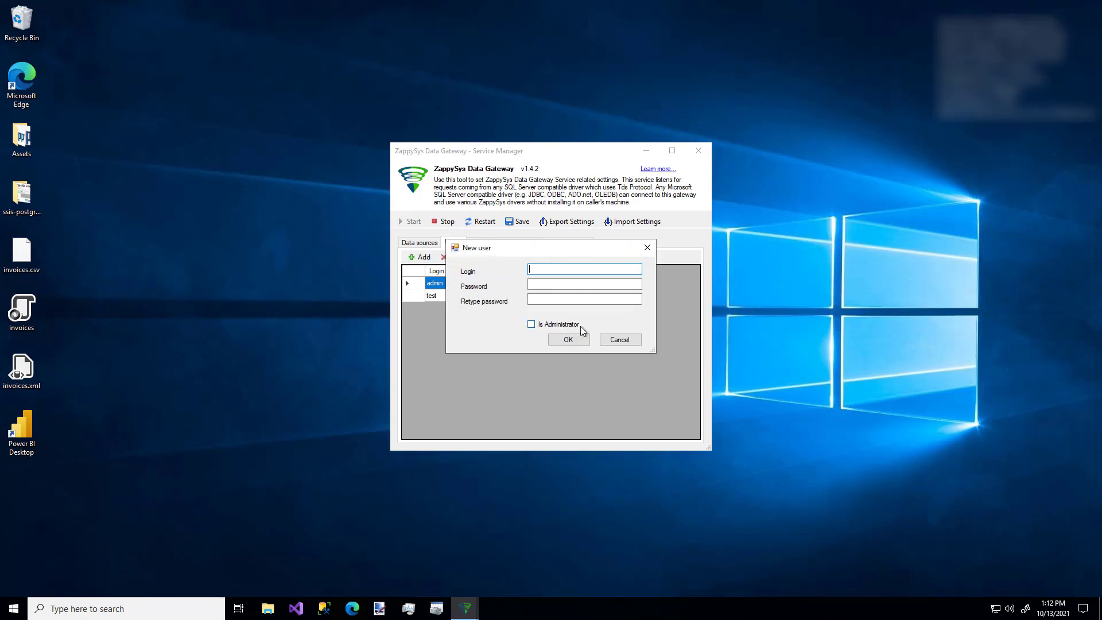
click(614, 339)
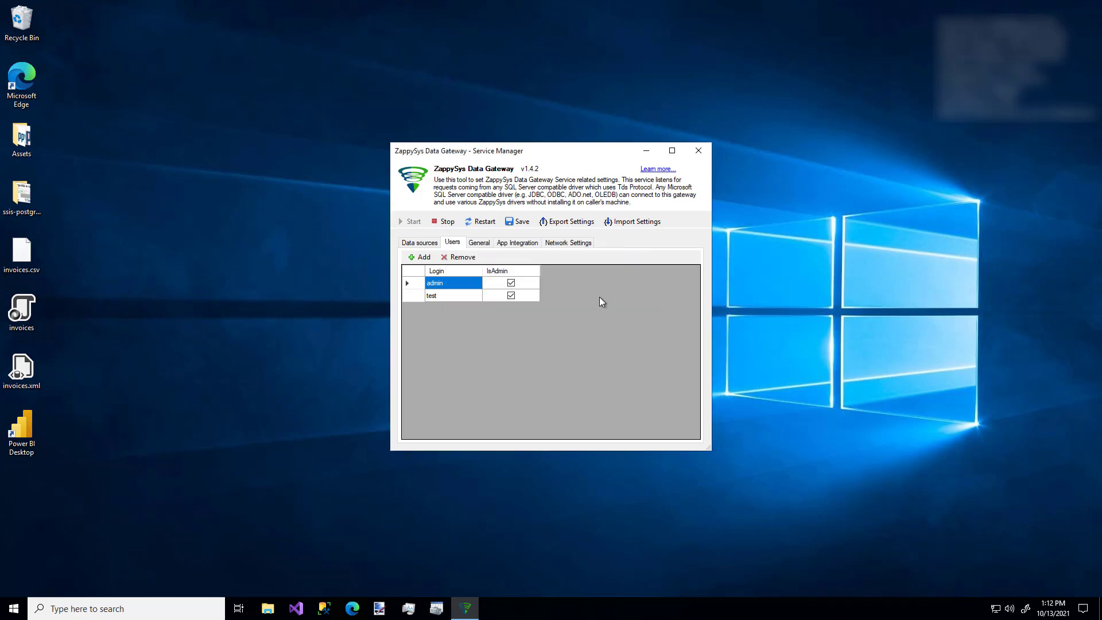
Add the inbound firewall rule from Network Settings and acknowledge the confirmation.
click(571, 244)
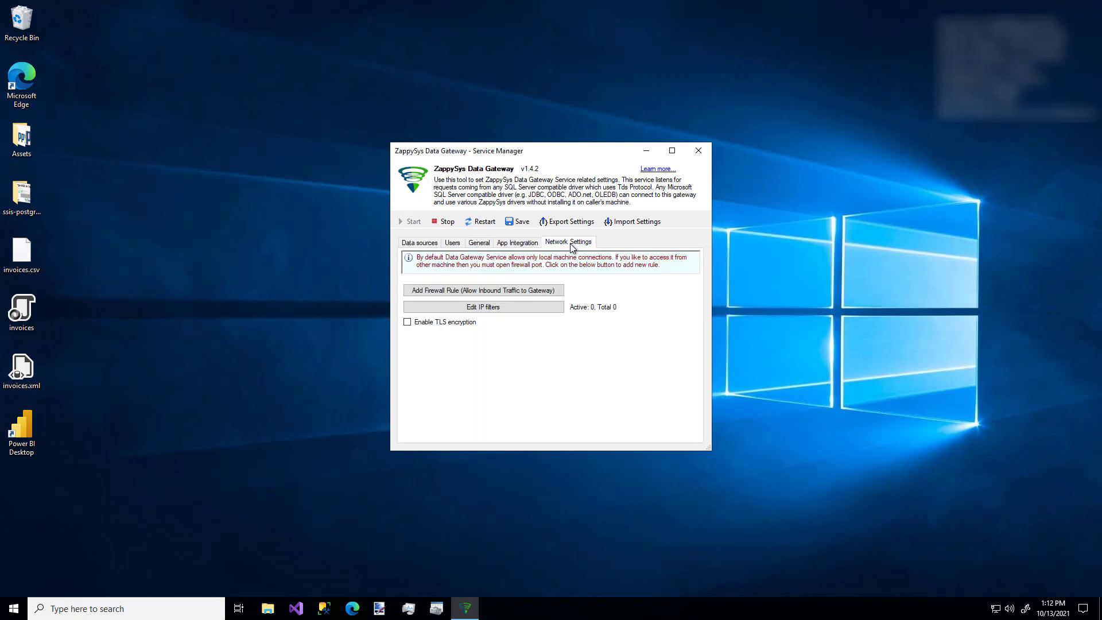
click(521, 294)
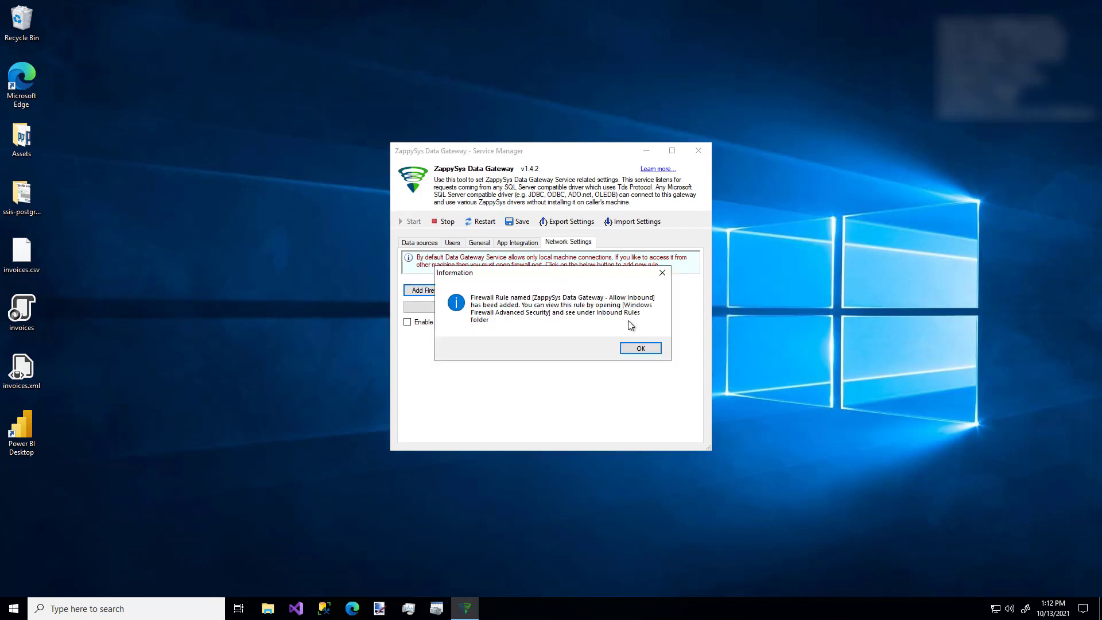
click(640, 349)
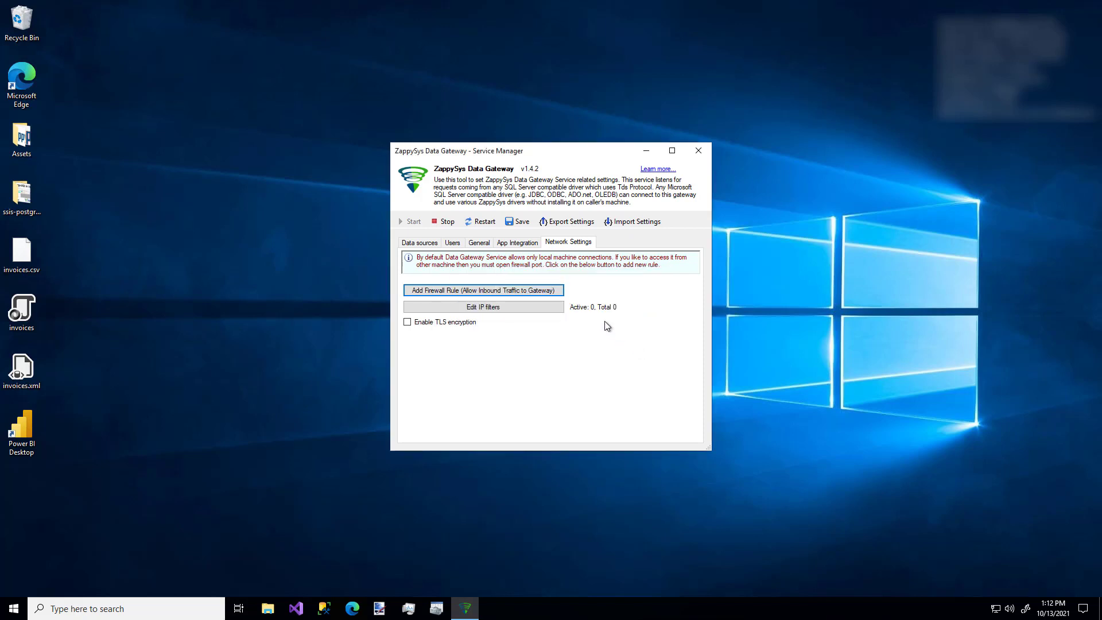
Add a data source named zsgateway using the Native - ZappySys JSON Driver connector.
click(418, 244)
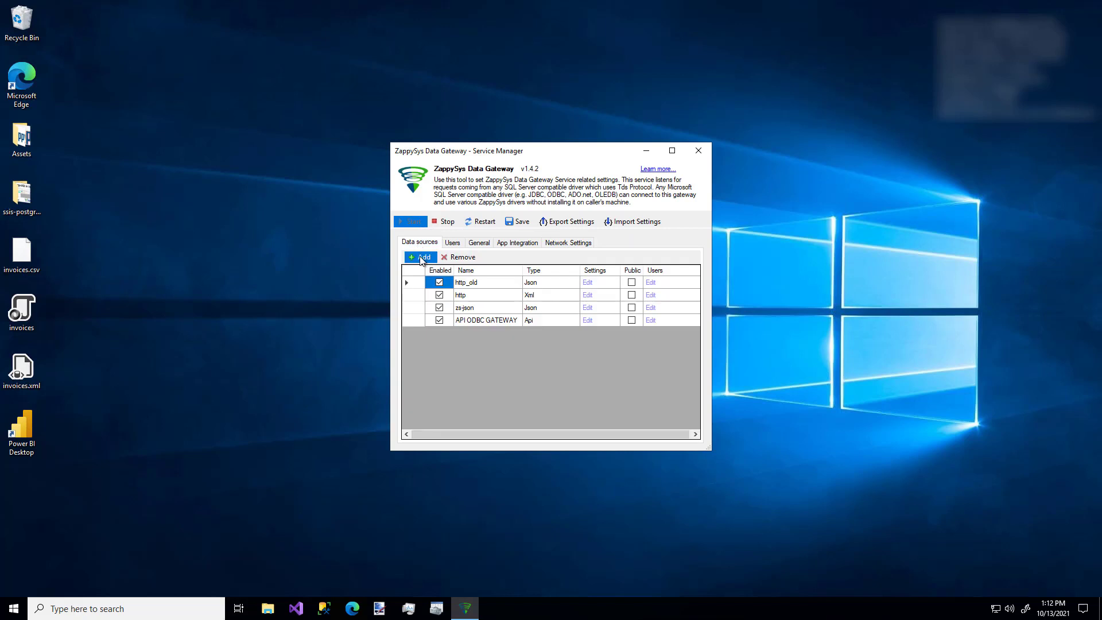
click(421, 259)
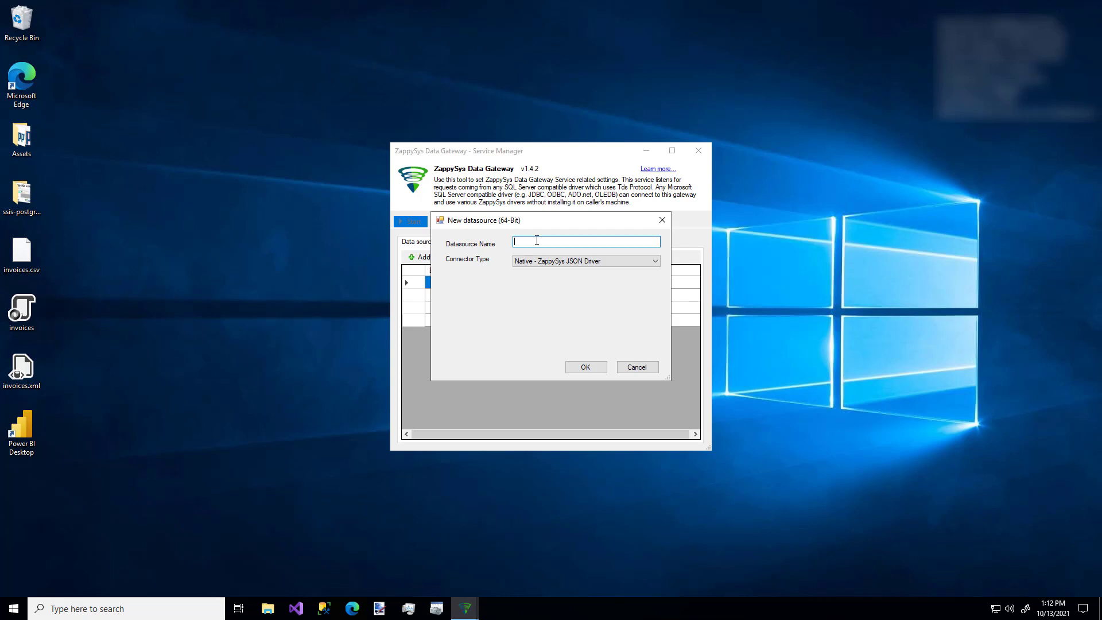
text(zs gateway)
key(BackSpace)
click(597, 261)
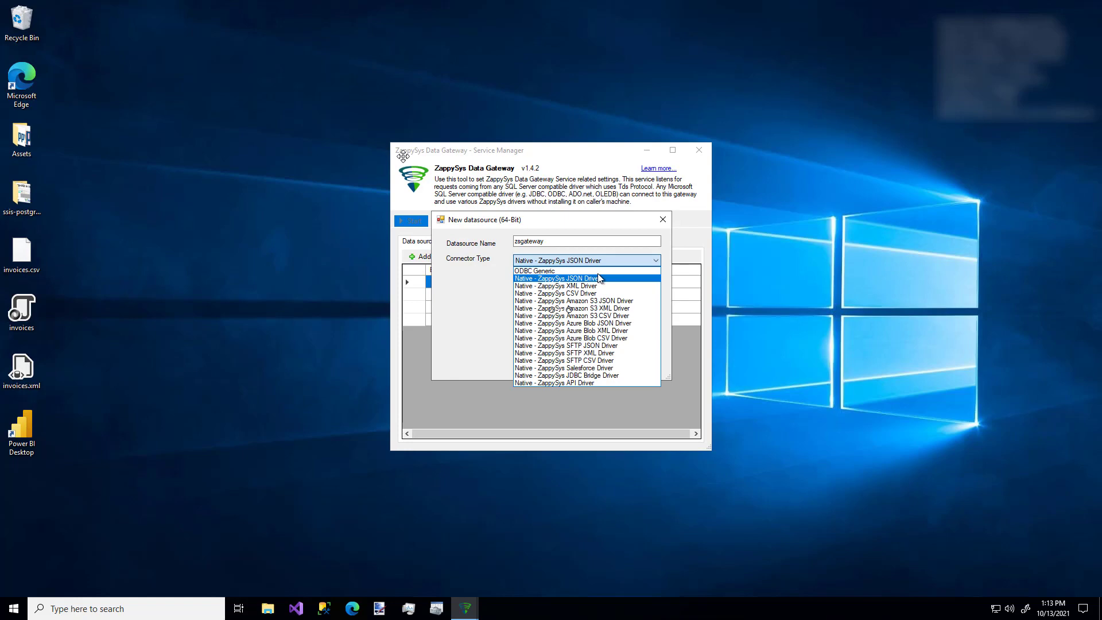
click(598, 278)
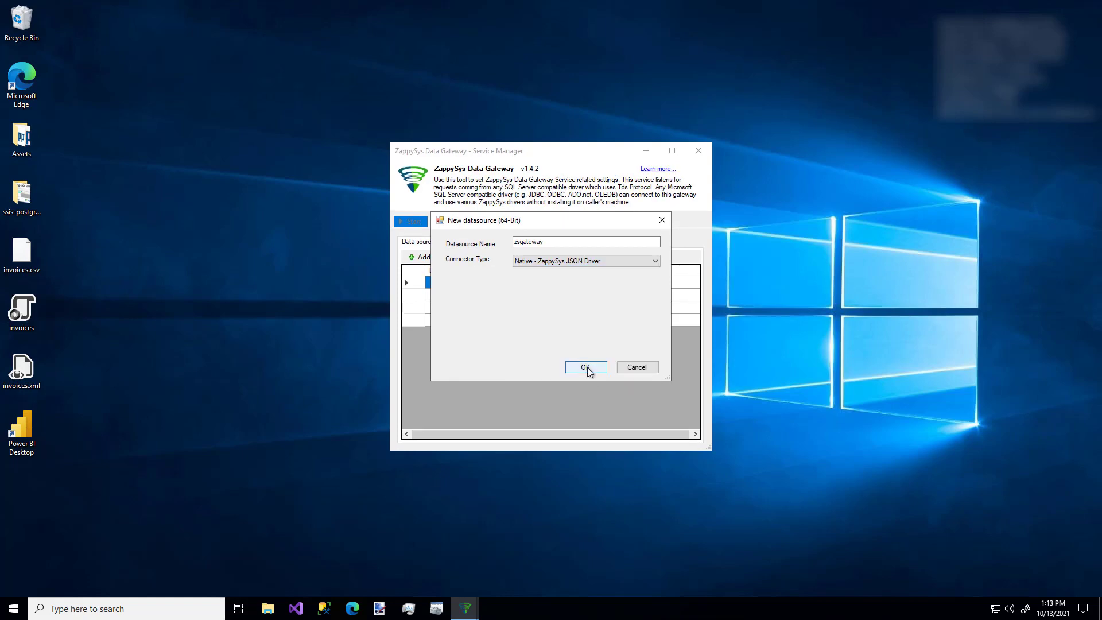
click(586, 367)
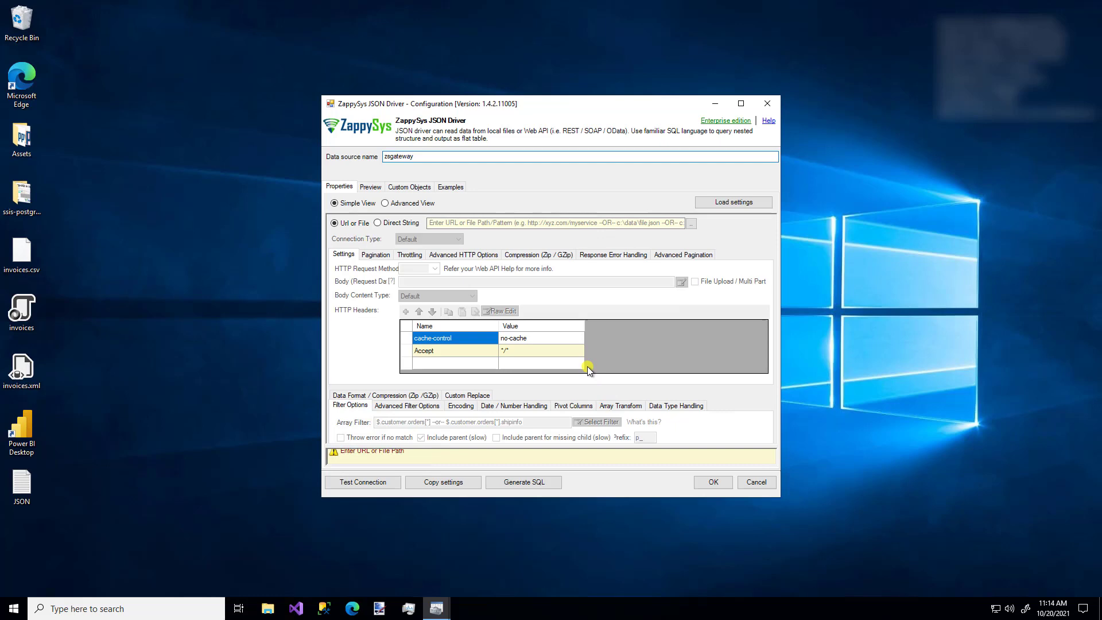
click(386, 204)
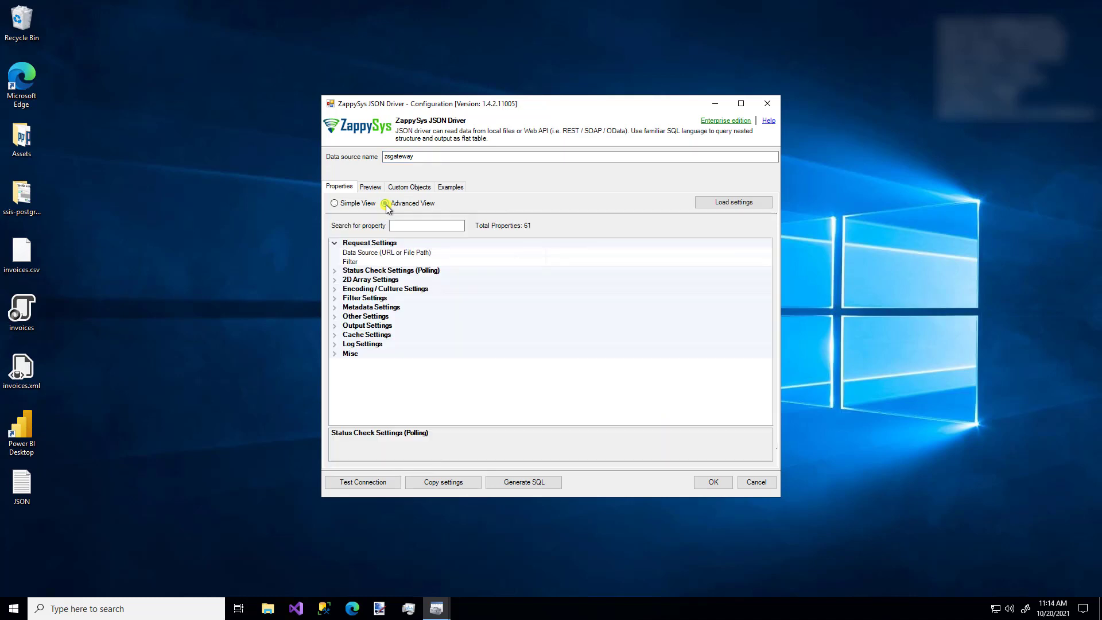
click(405, 225)
text(Filter)
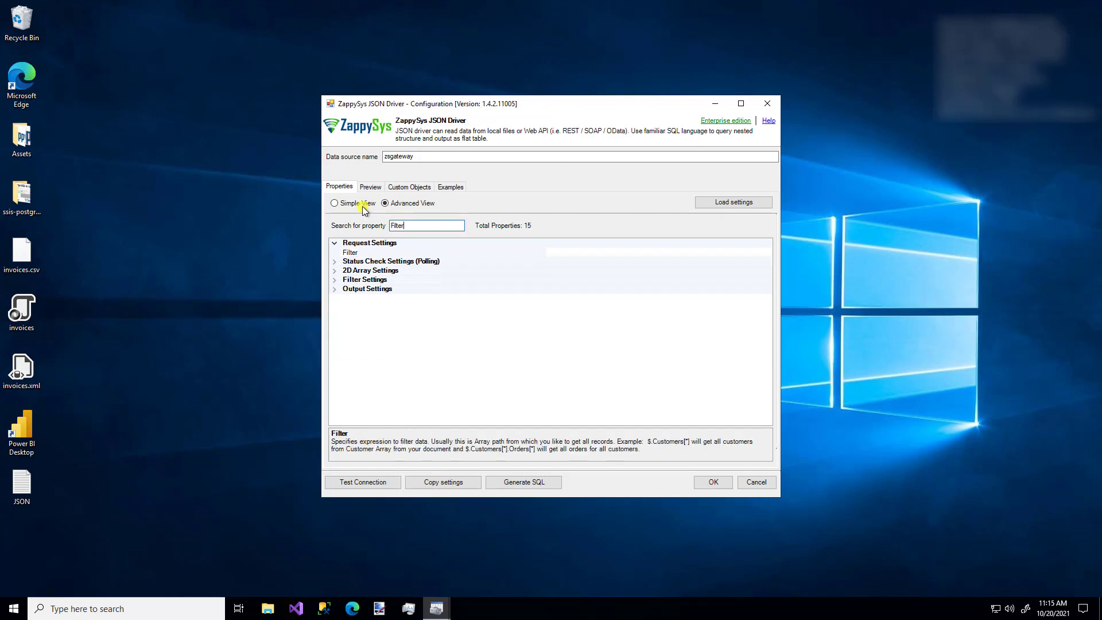
click(335, 202)
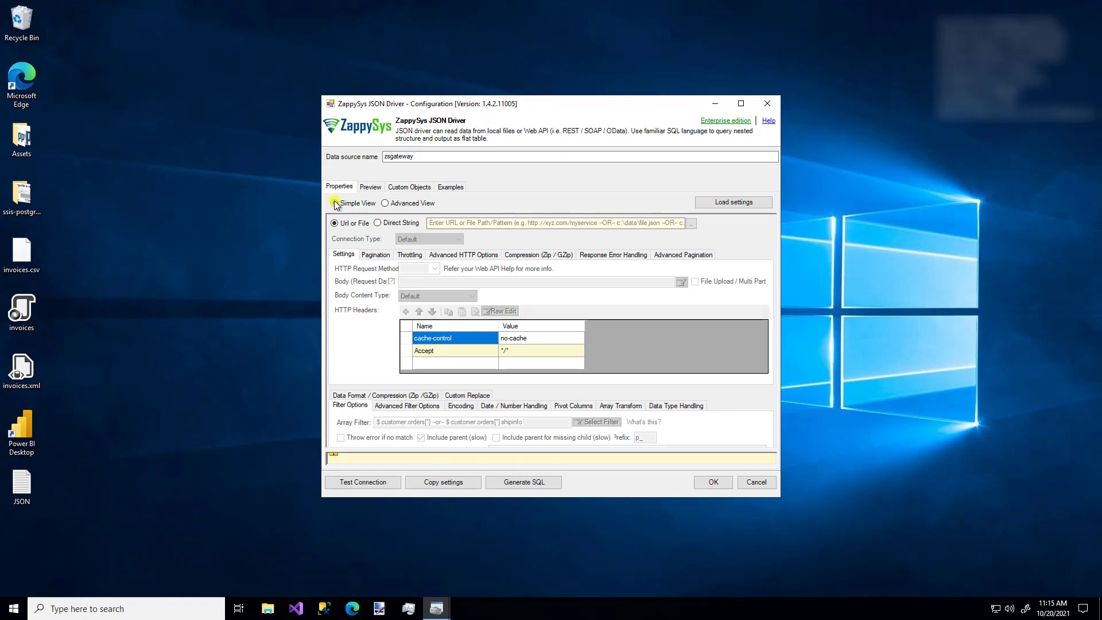
Replace the local c:\data\ path in Url or File with the Northwind Customers ?$format=json URL.
click(465, 221)
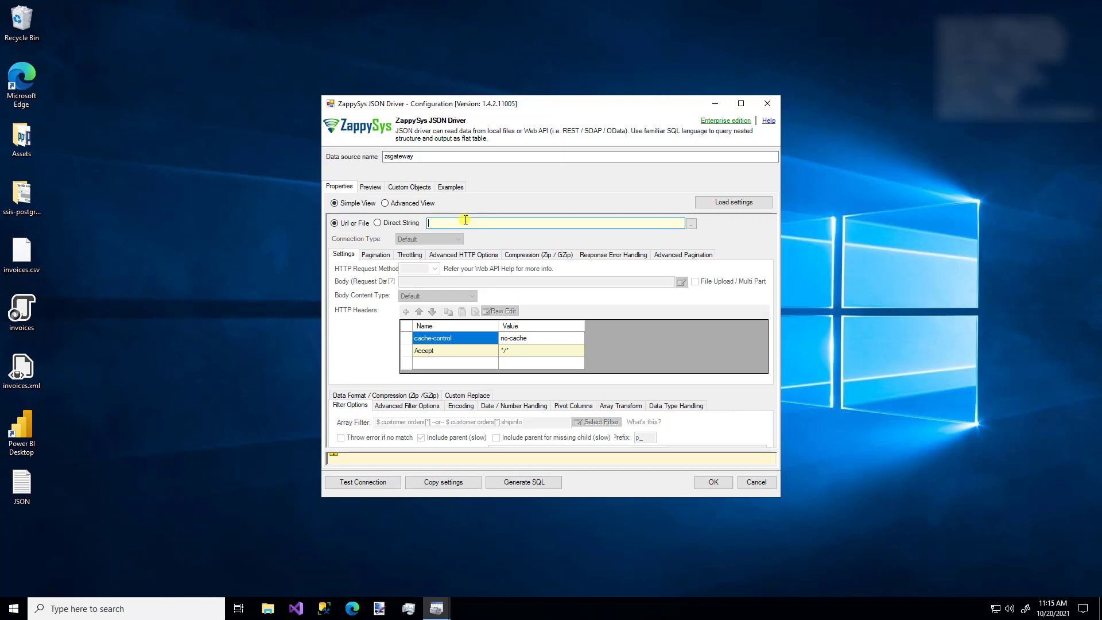
text(c:)
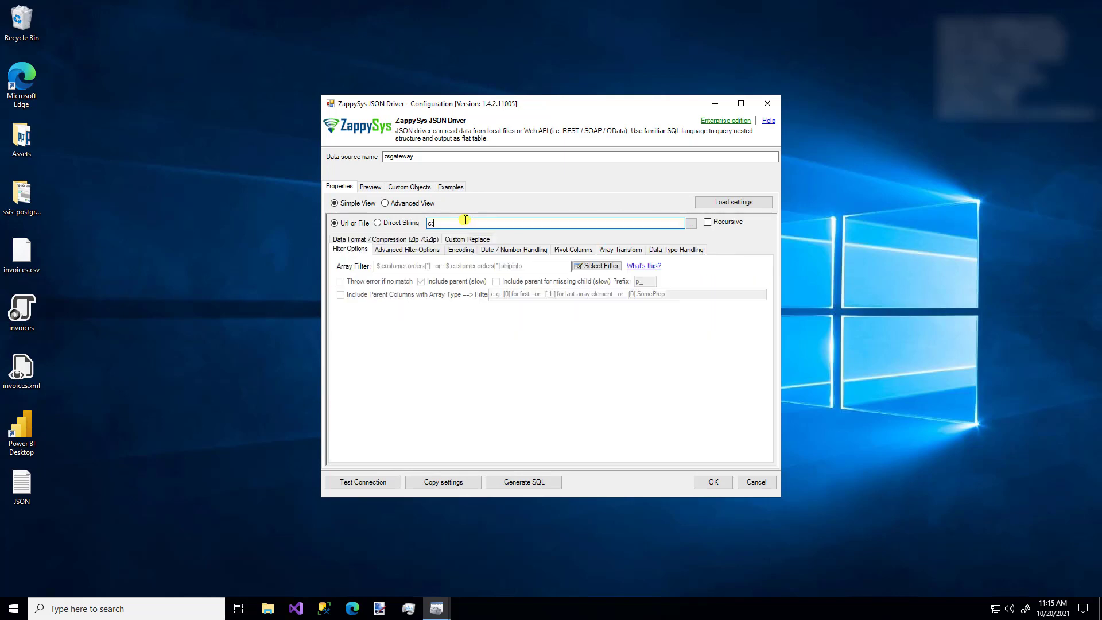
text(\data\)
key(Down)
key(Down)
key(Down)
key(Down)
key(Down)
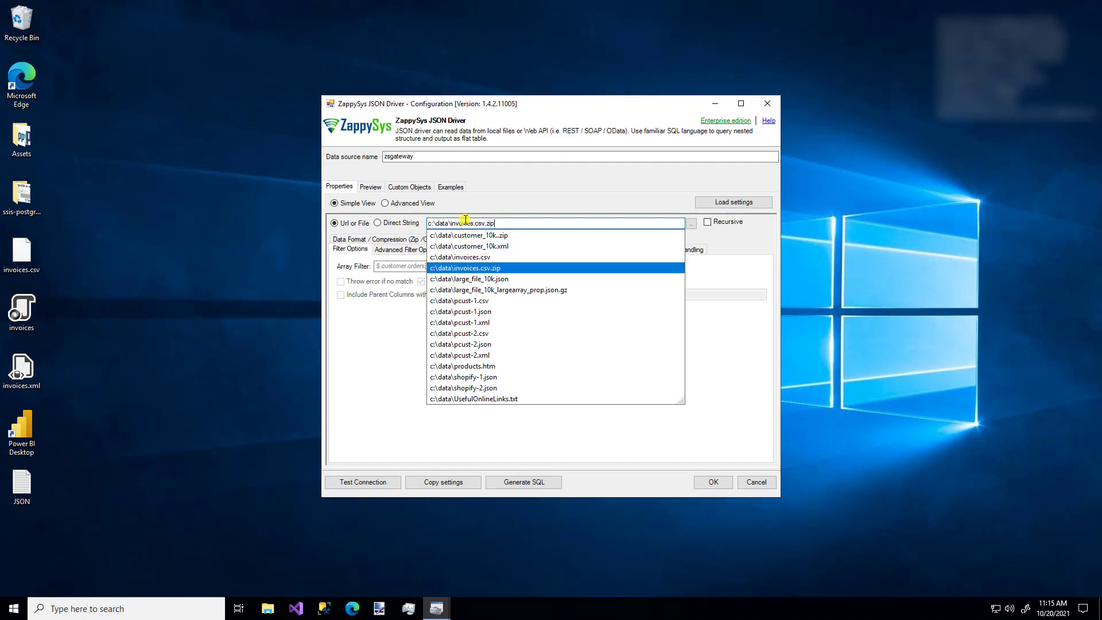
key(Return)
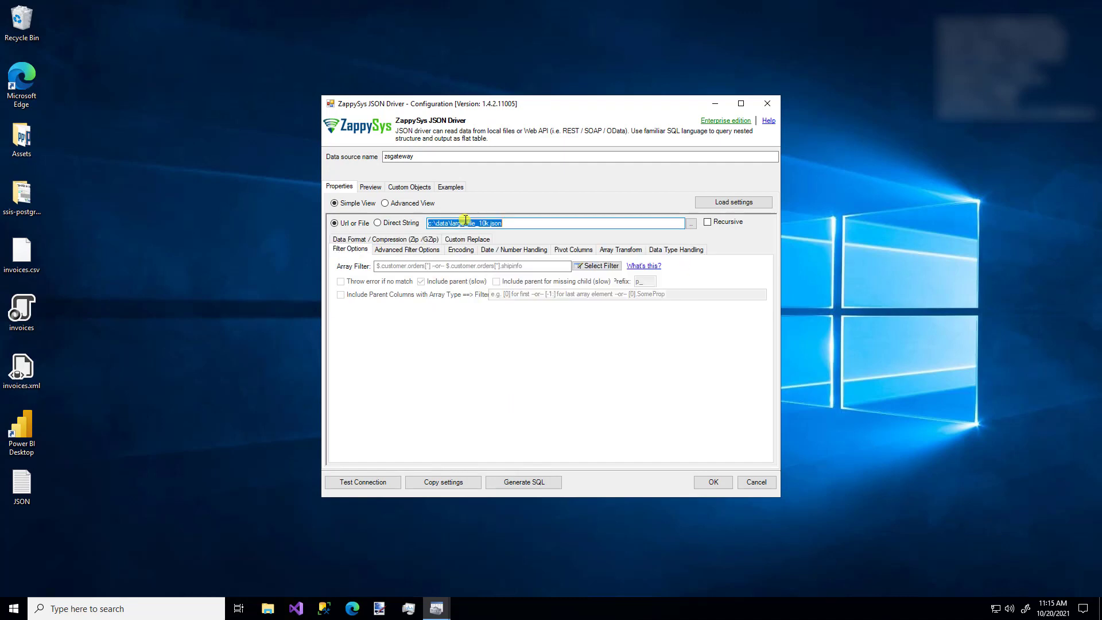
click(485, 223)
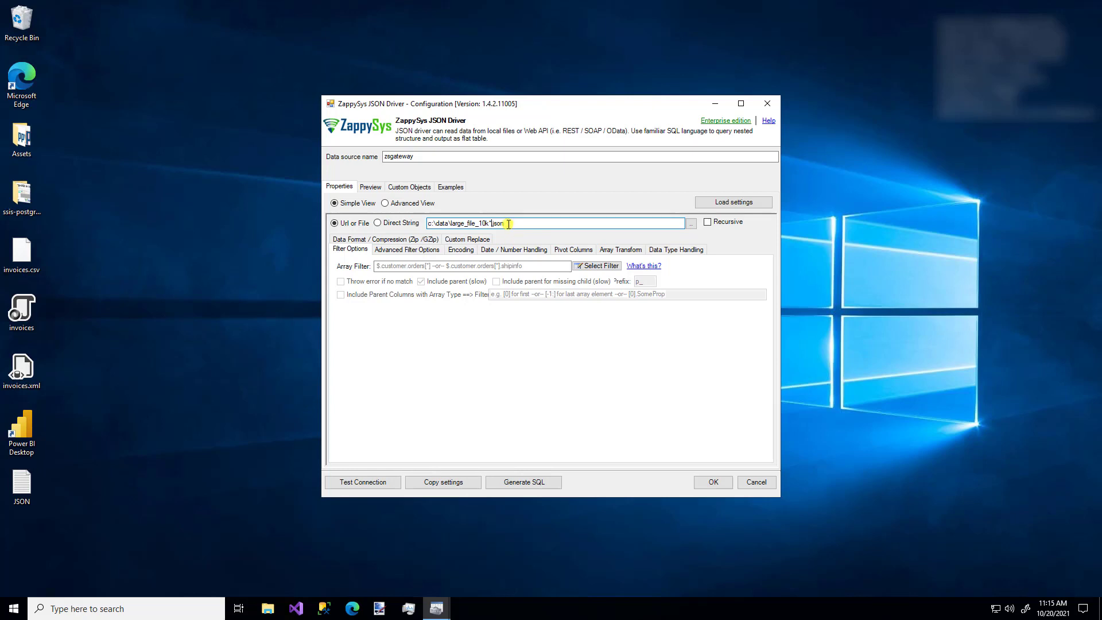
double_click(509, 224)
key(BackSpace)
key(BackSpace)
key(BackSpace)
key(BackSpace)
key(BackSpace)
key(BackSpace)
key(BackSpace)
key(BackSpace)
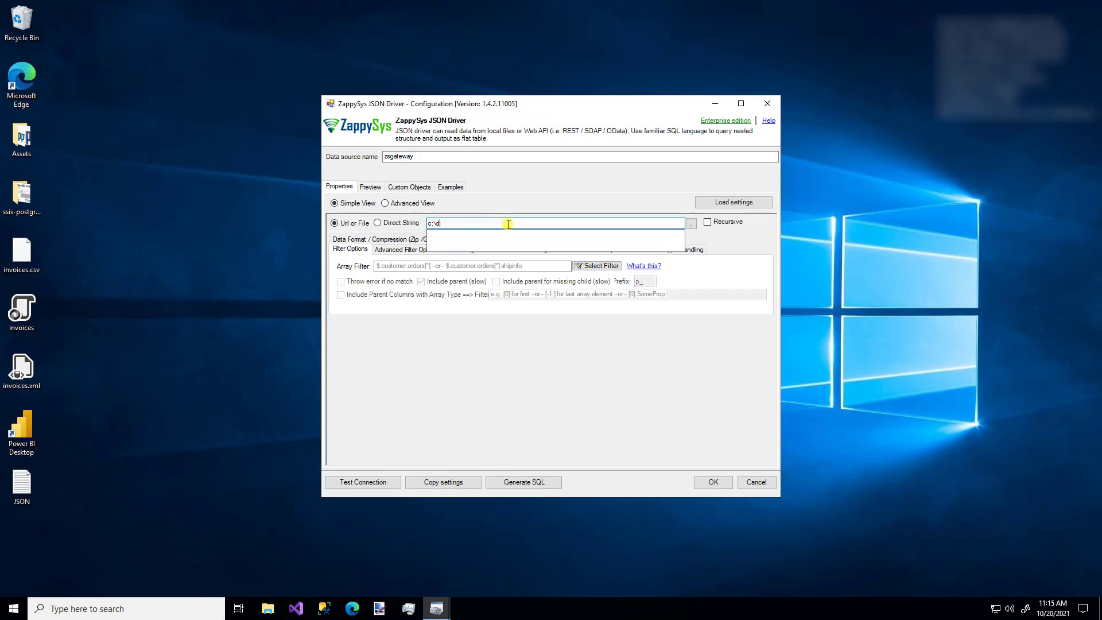
text(https://services.odata.org/V3/Northwind/Northwind.svc/Customers?$format=json)
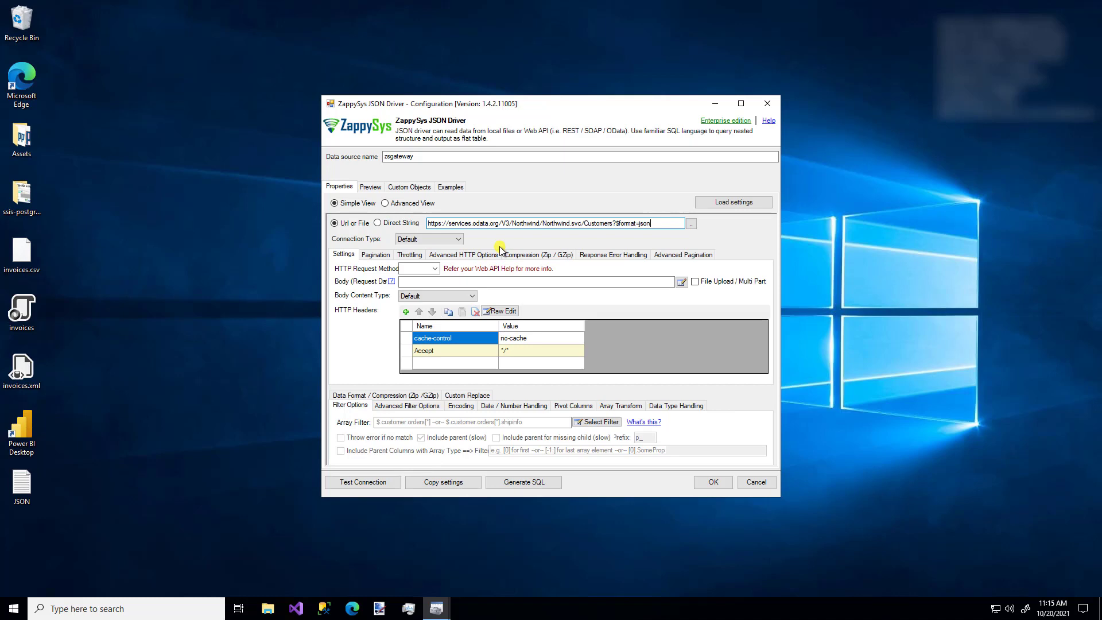
Try the HTTP connection type and browse its credential types, discarding the changes.
click(460, 241)
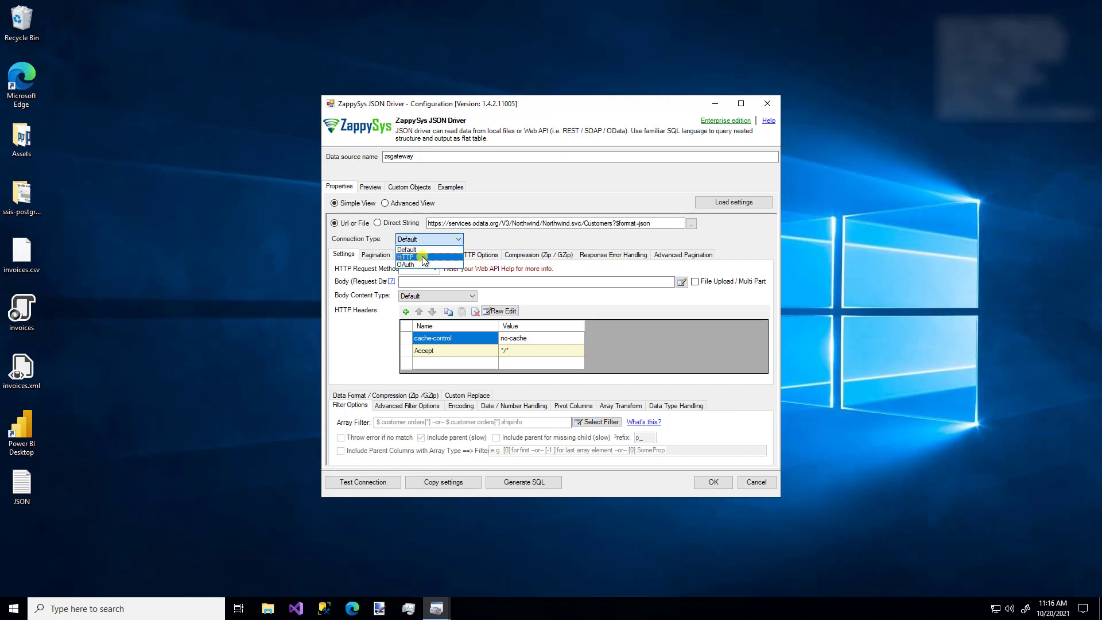
click(421, 257)
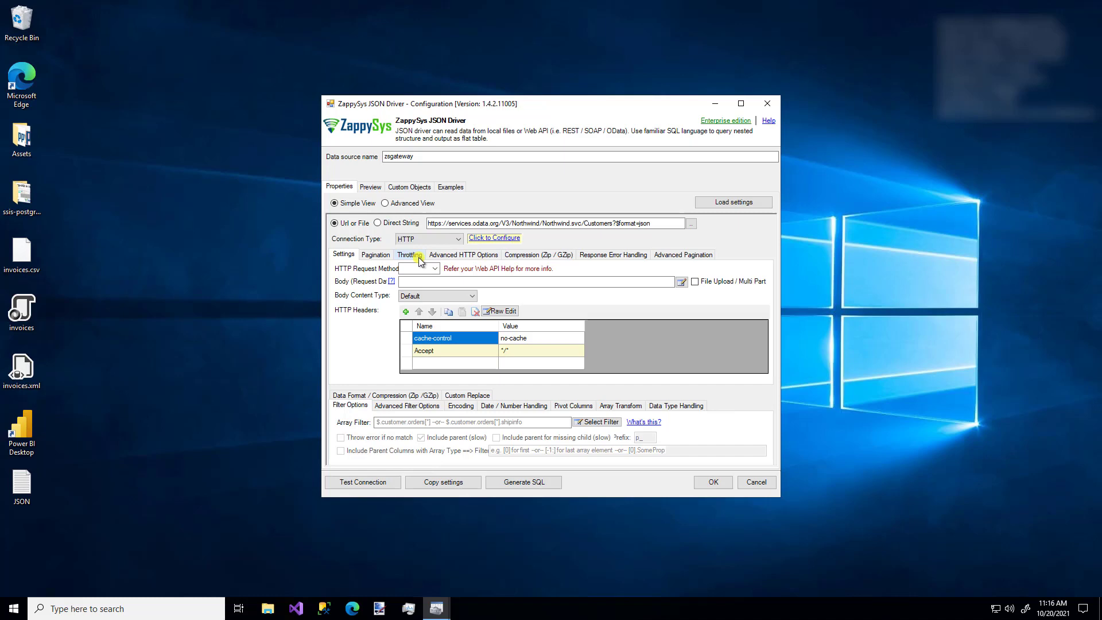
click(494, 241)
click(302, 196)
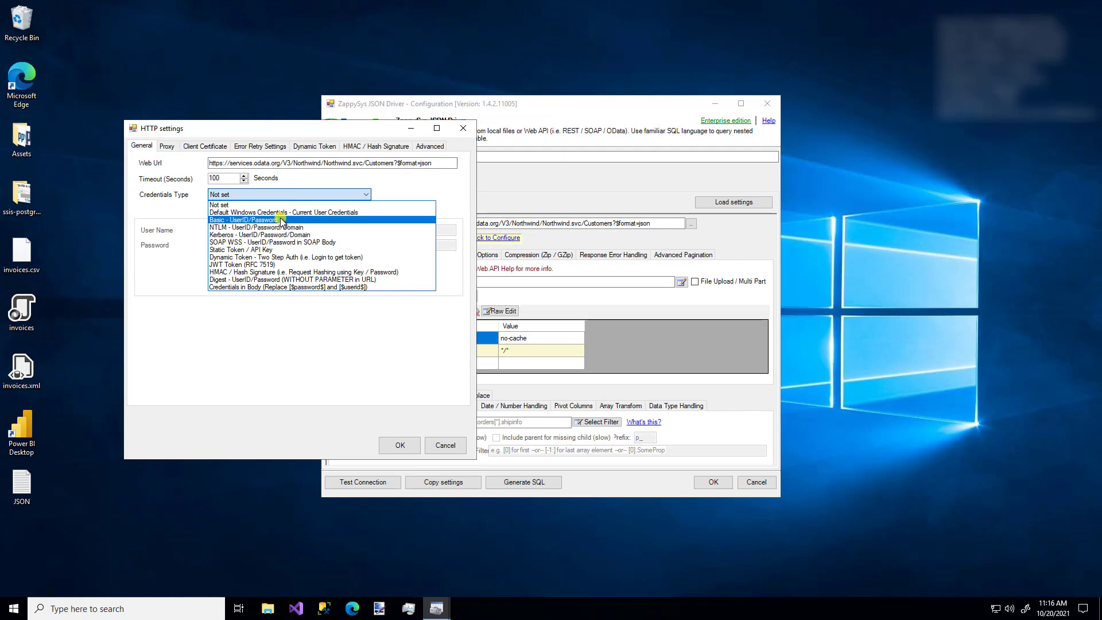
click(270, 257)
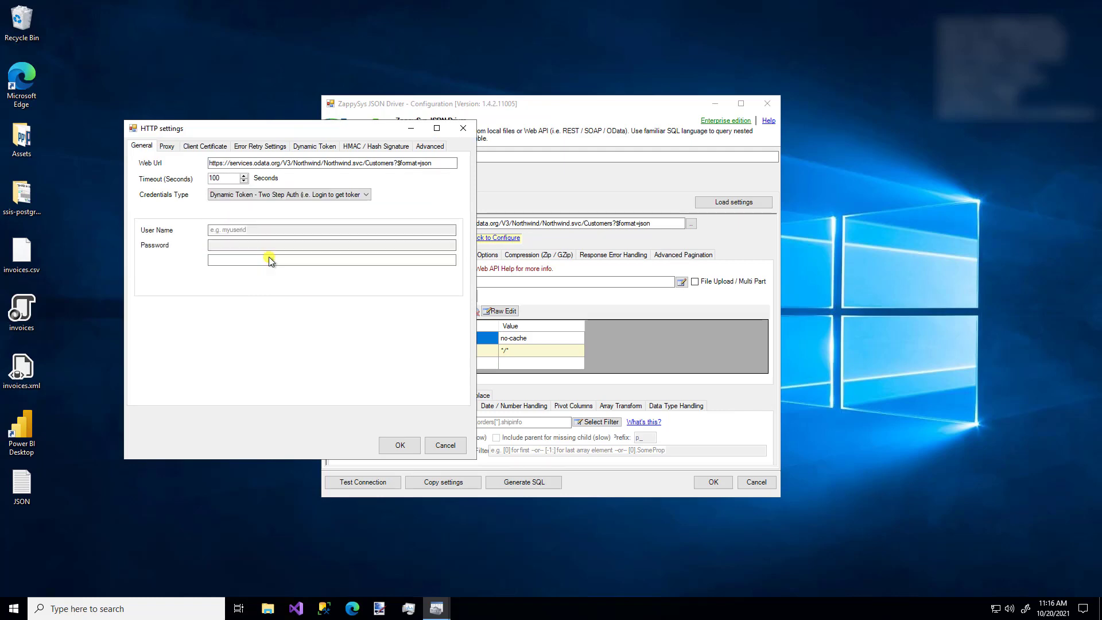
click(445, 445)
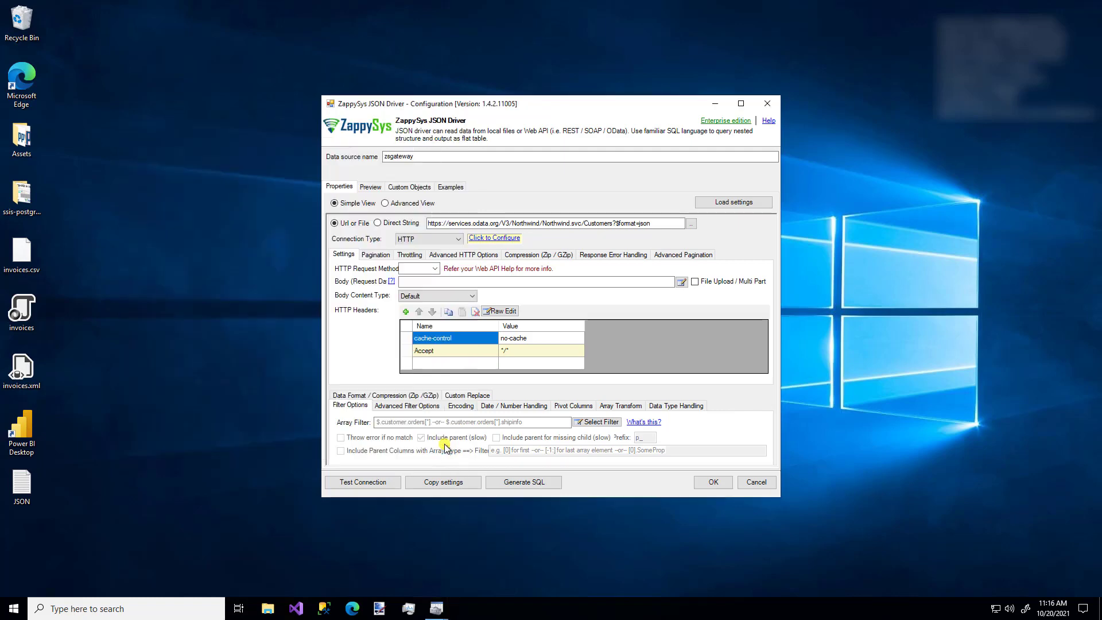
Inspect the OAuth settings without changes, then set Connection Type back to Default.
click(430, 239)
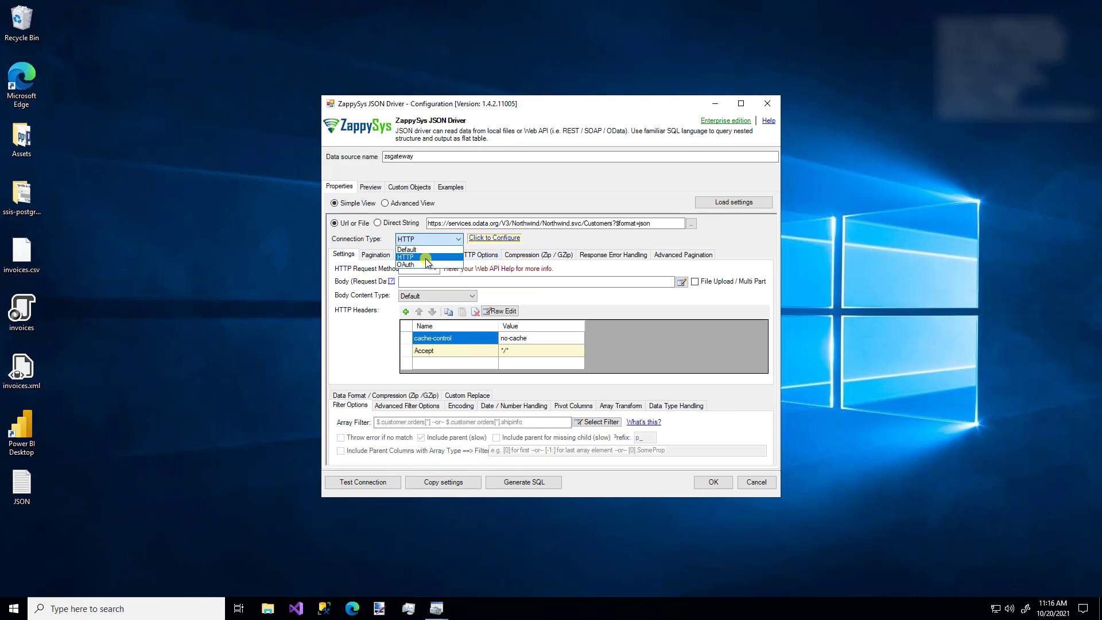
click(426, 265)
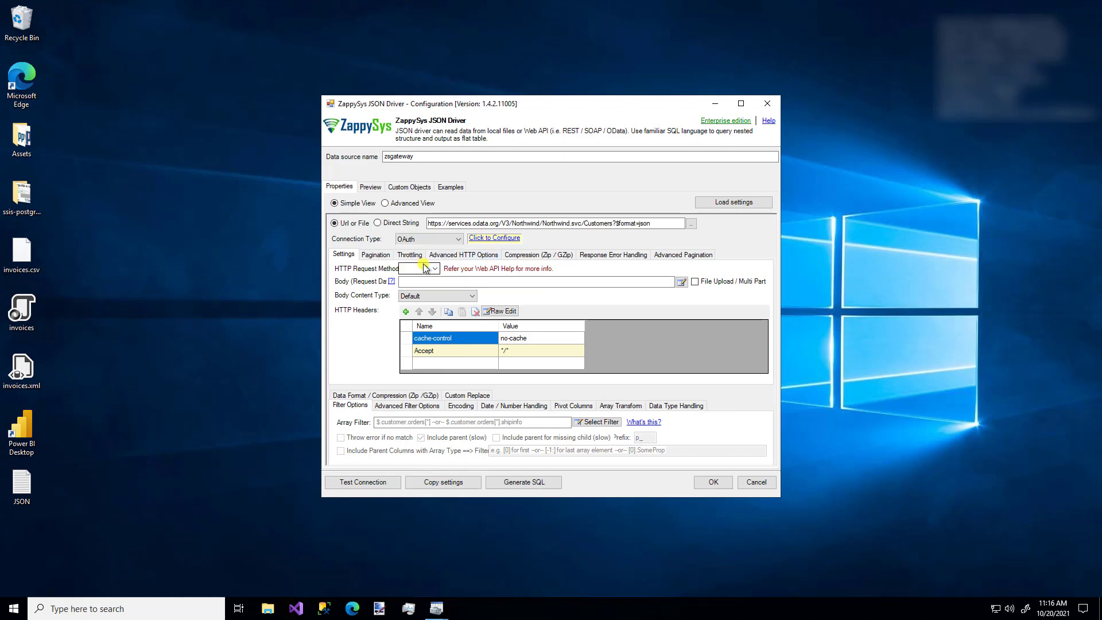
click(494, 238)
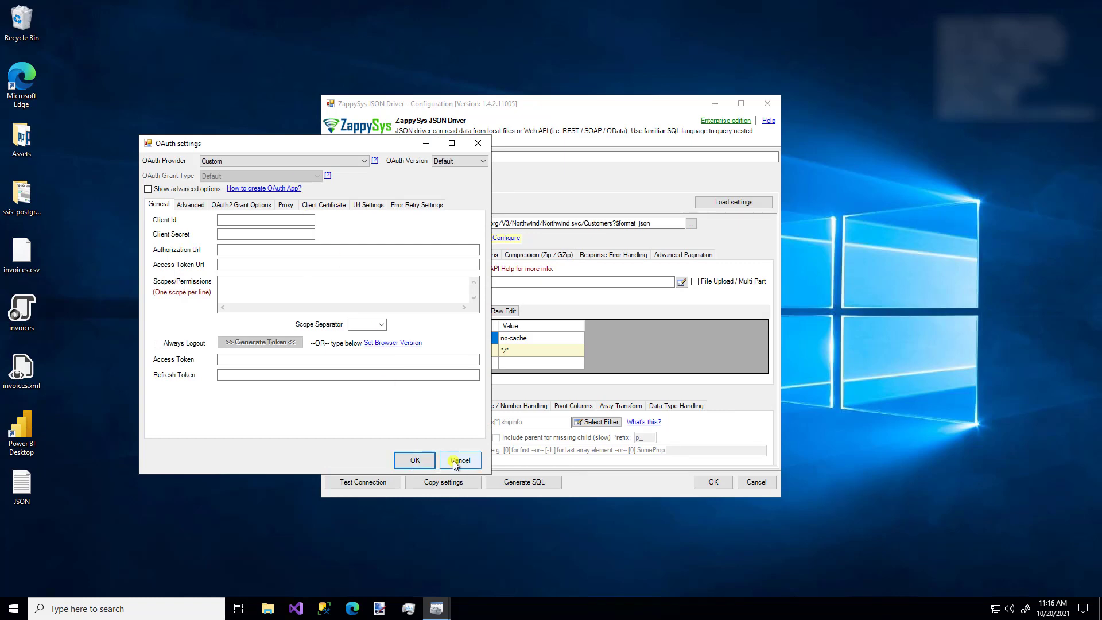
click(460, 460)
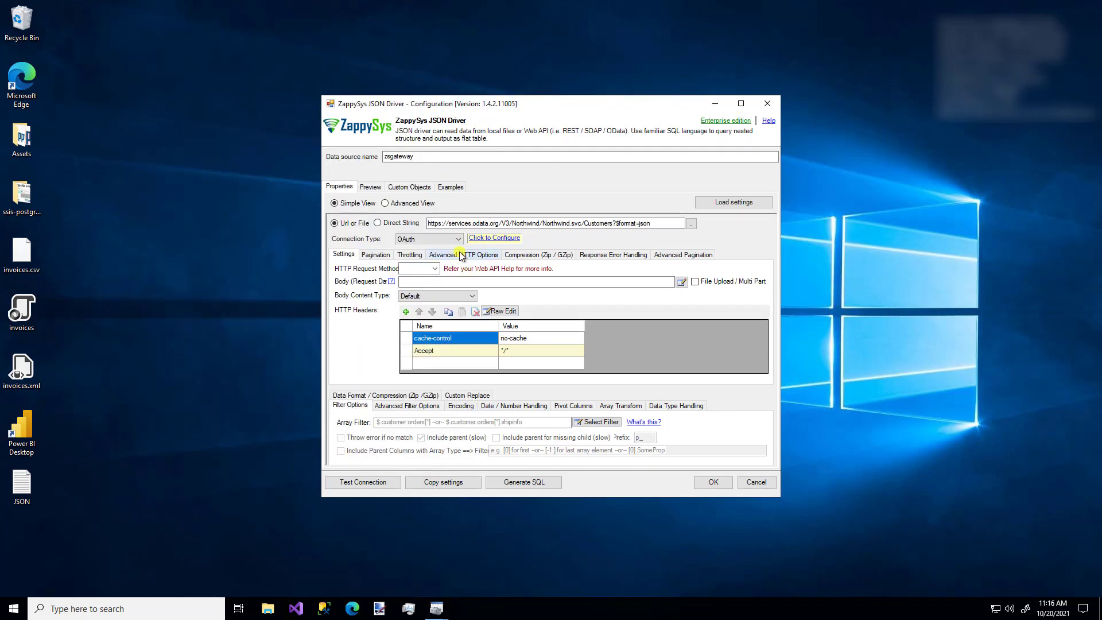
click(426, 239)
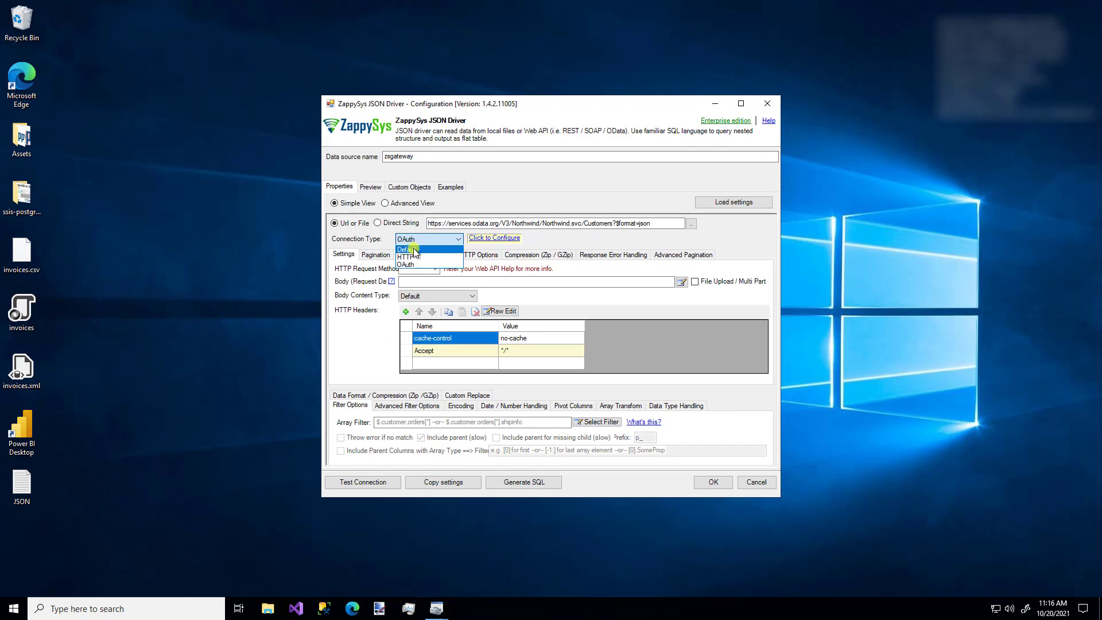
click(414, 250)
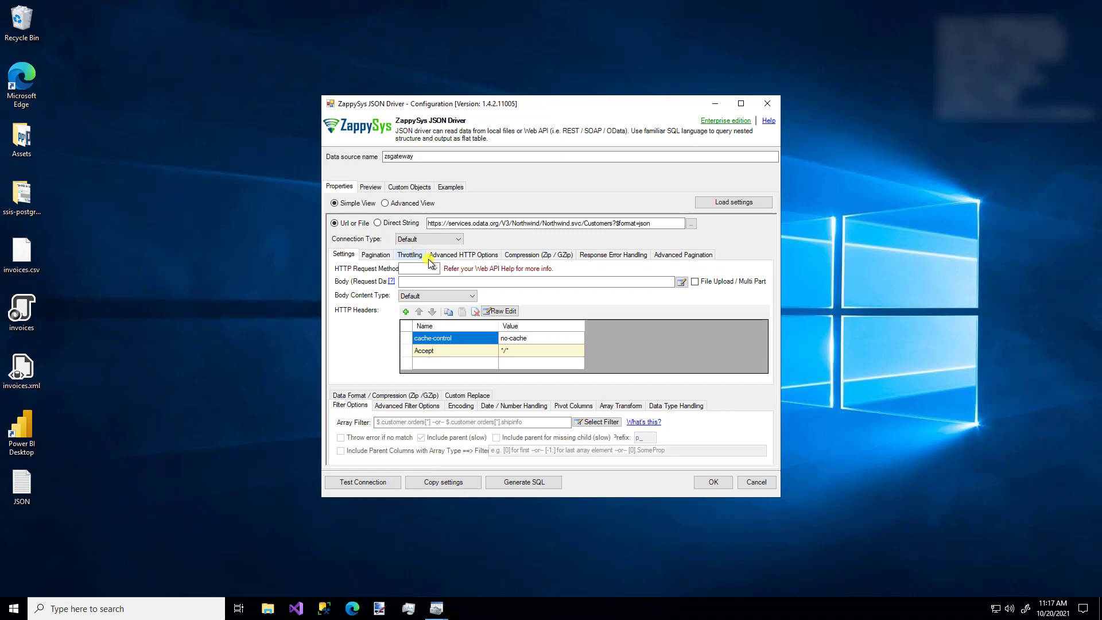
Switch the request method to POST and view the Body editor without changes.
click(430, 268)
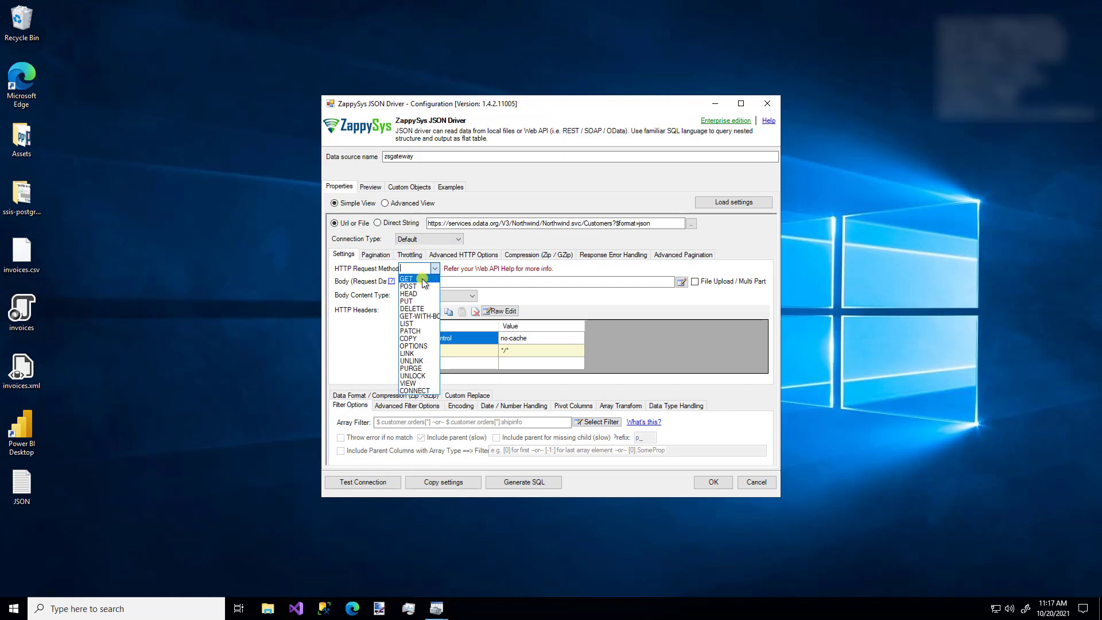
click(421, 279)
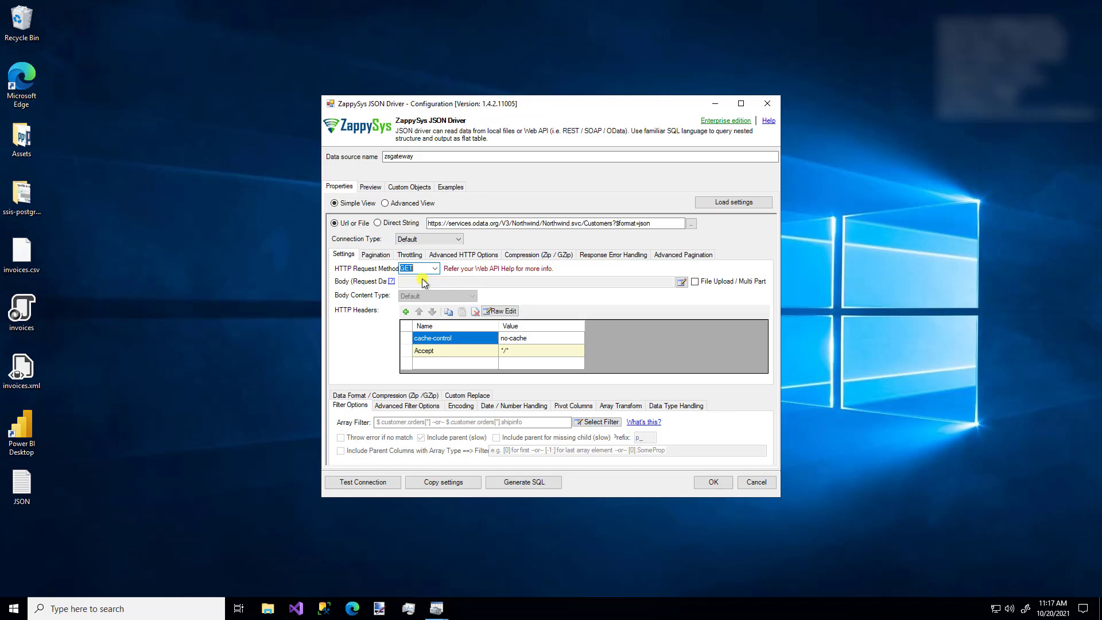
click(435, 268)
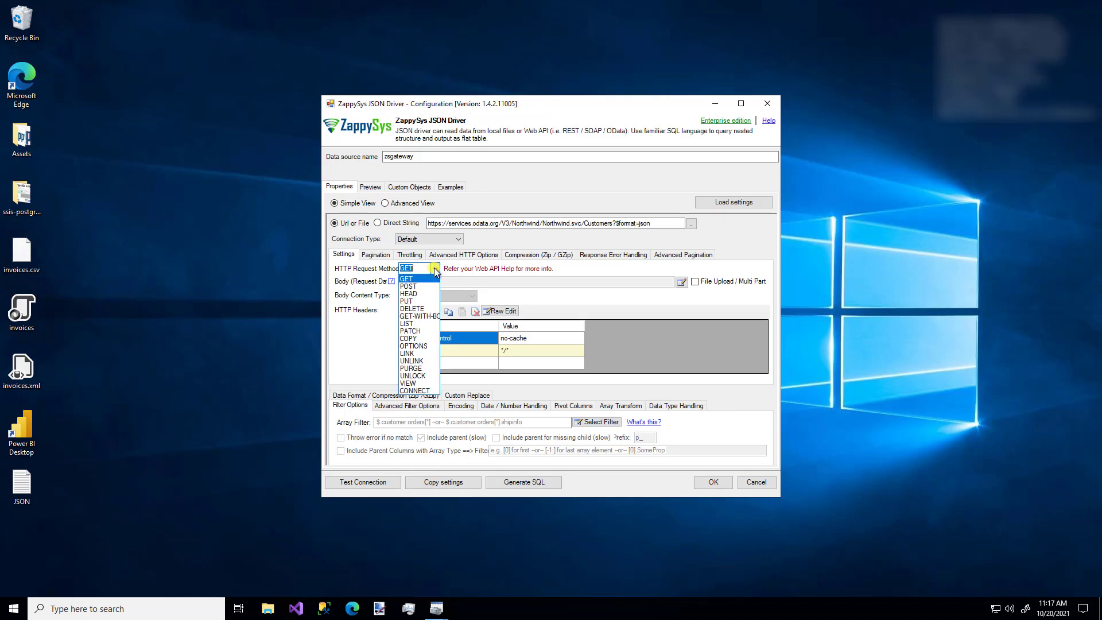
click(420, 287)
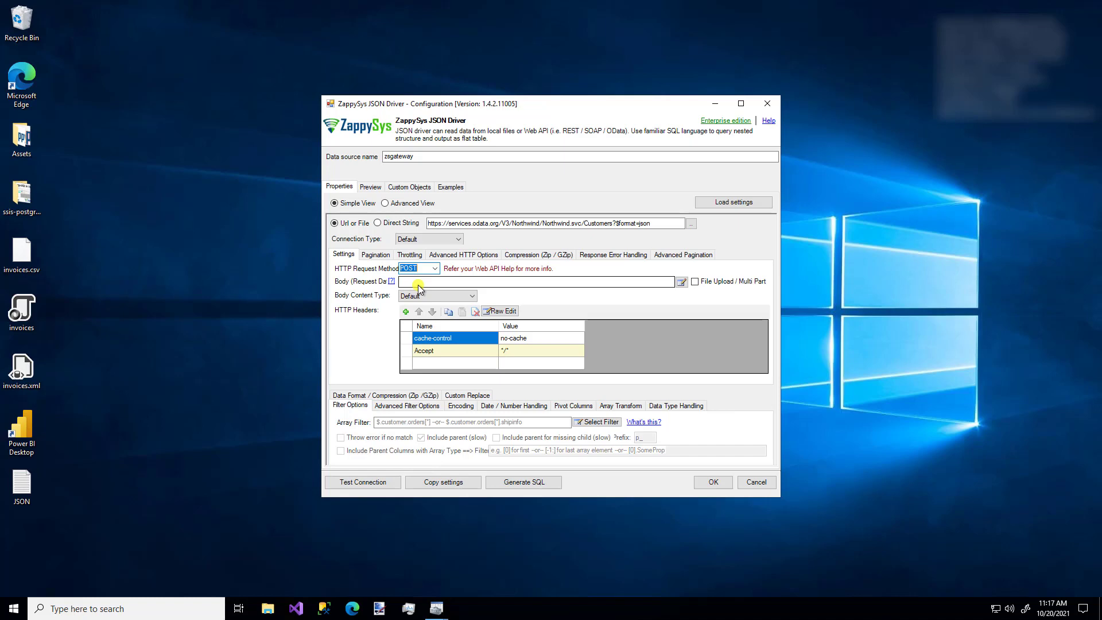
click(680, 283)
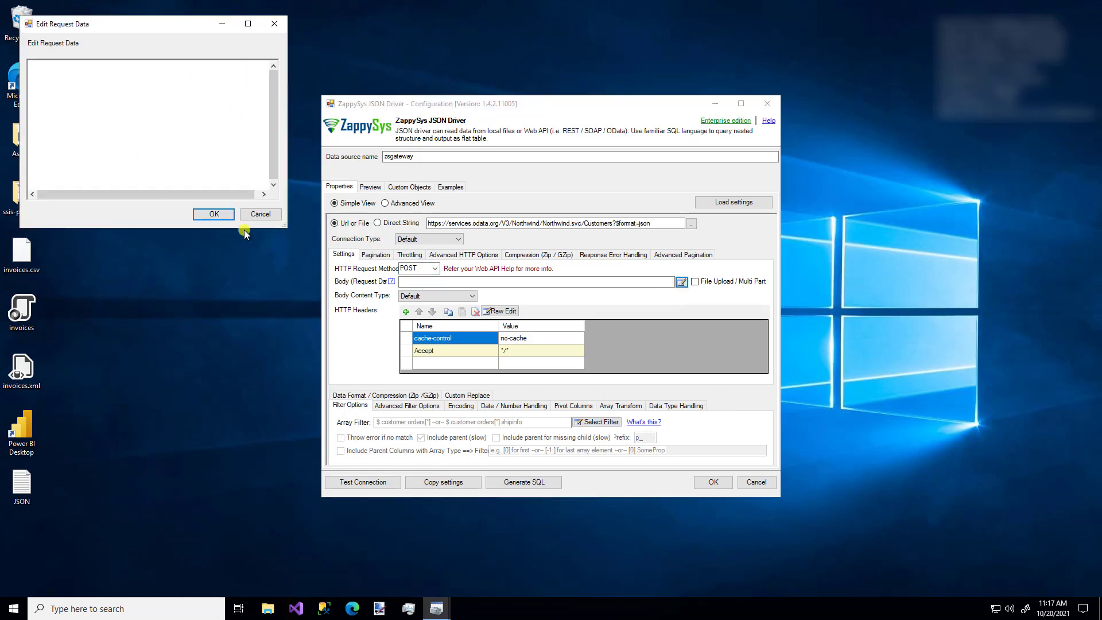
click(261, 215)
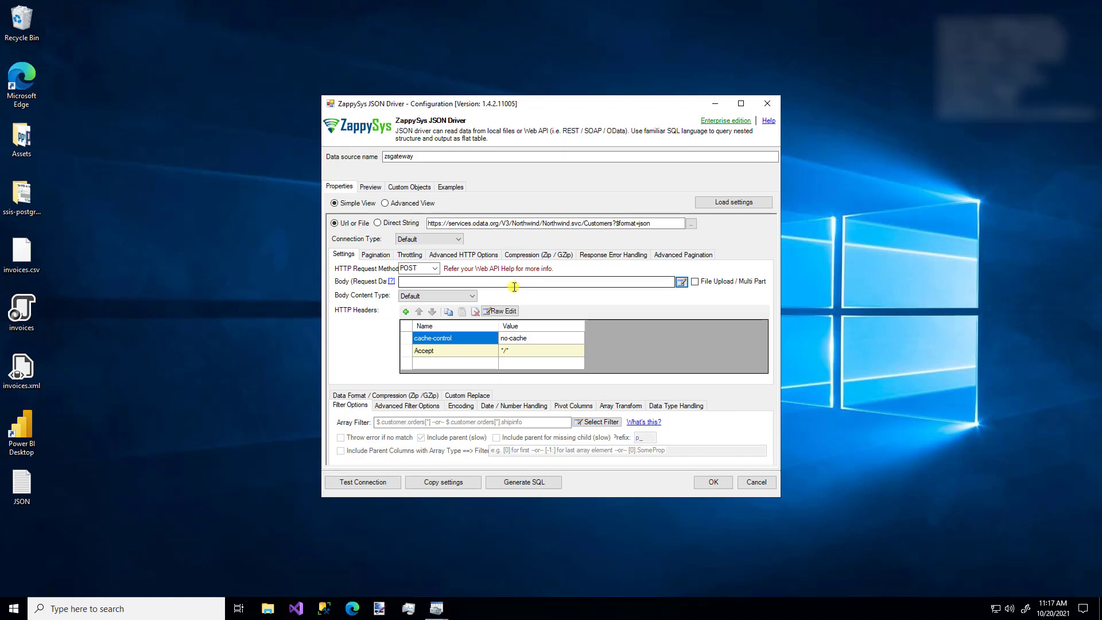
View the raw request headers without changes, then set the request method back to GET.
click(498, 311)
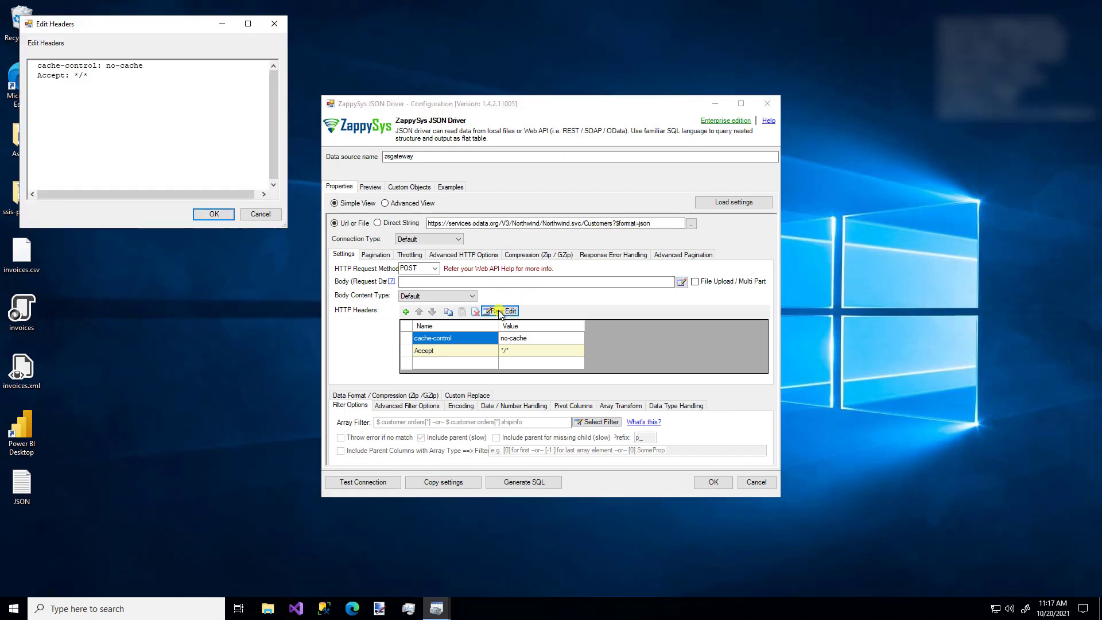
click(259, 214)
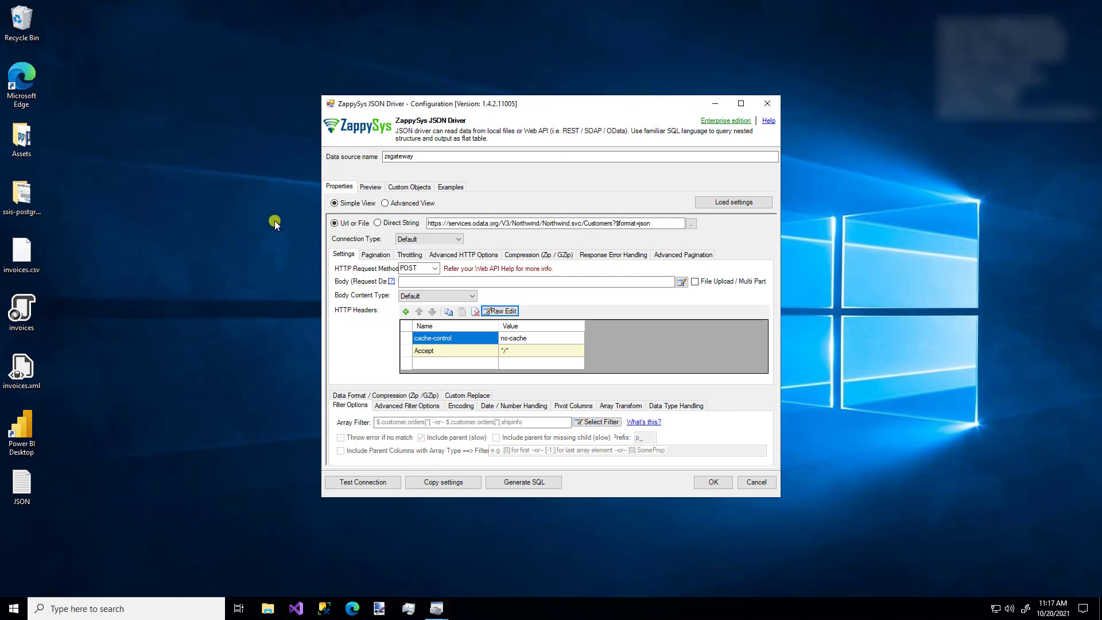
click(435, 269)
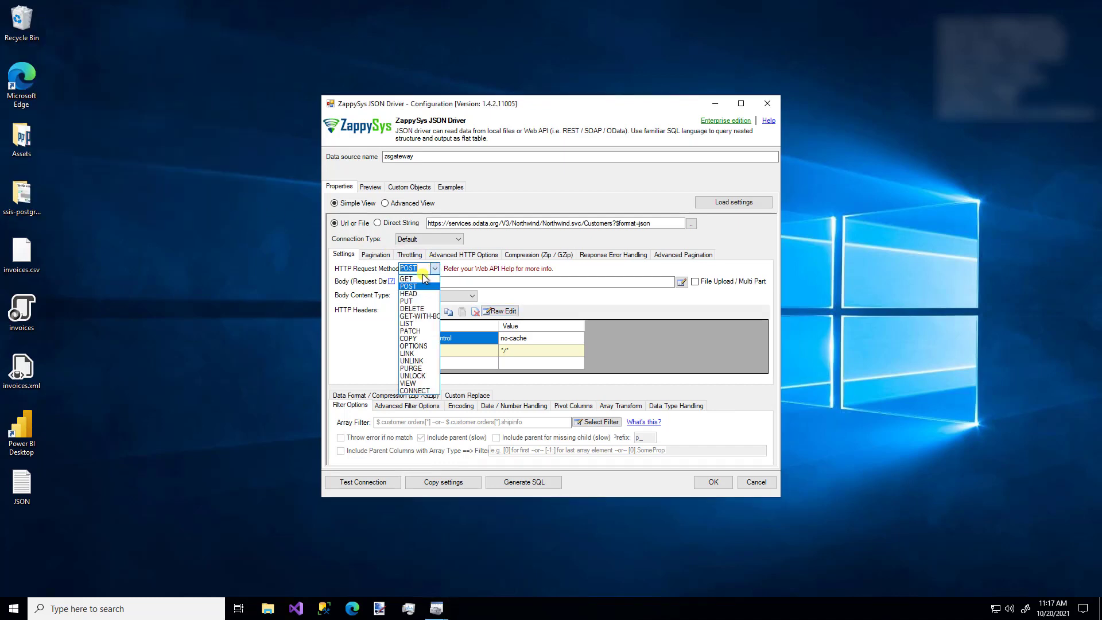
click(418, 279)
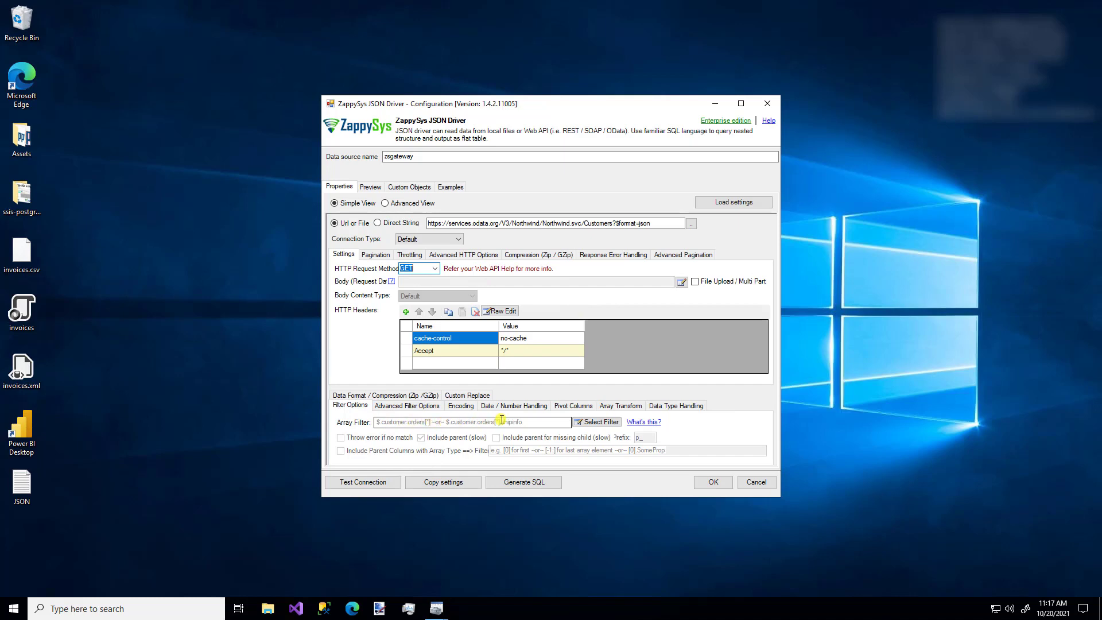
Pick the value node in the filter browser so Array Filter becomes $.value[*].
click(593, 423)
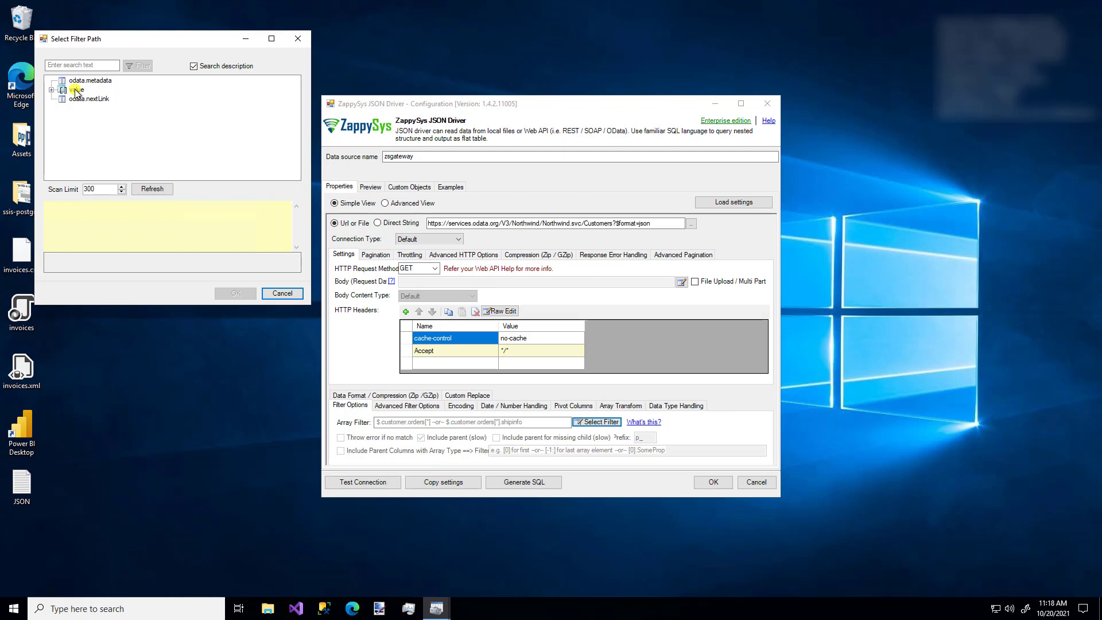
click(52, 90)
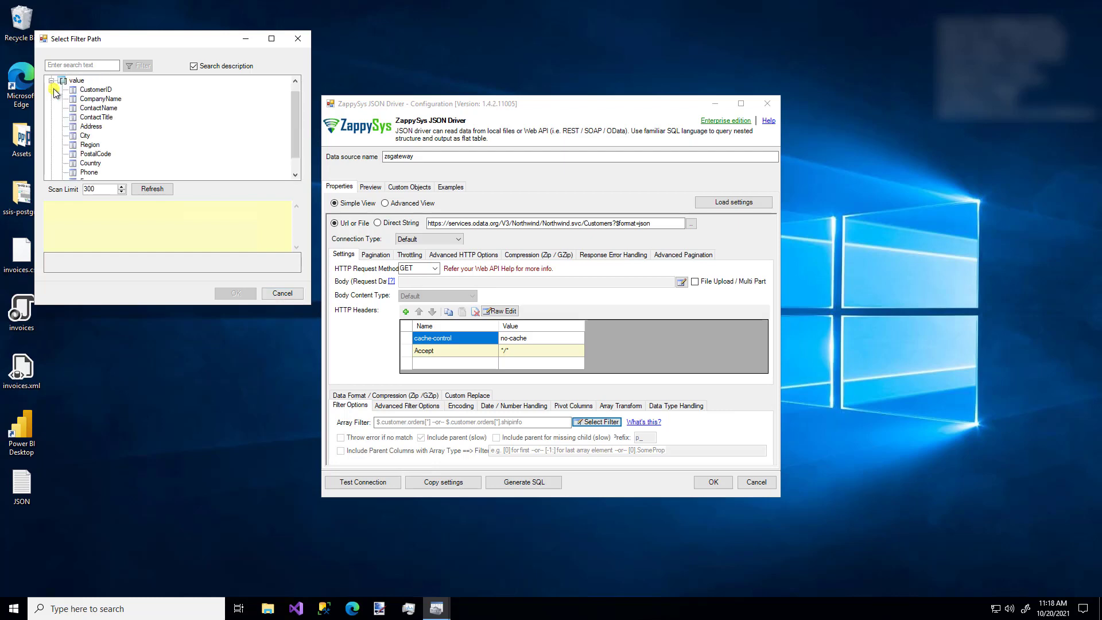
click(51, 81)
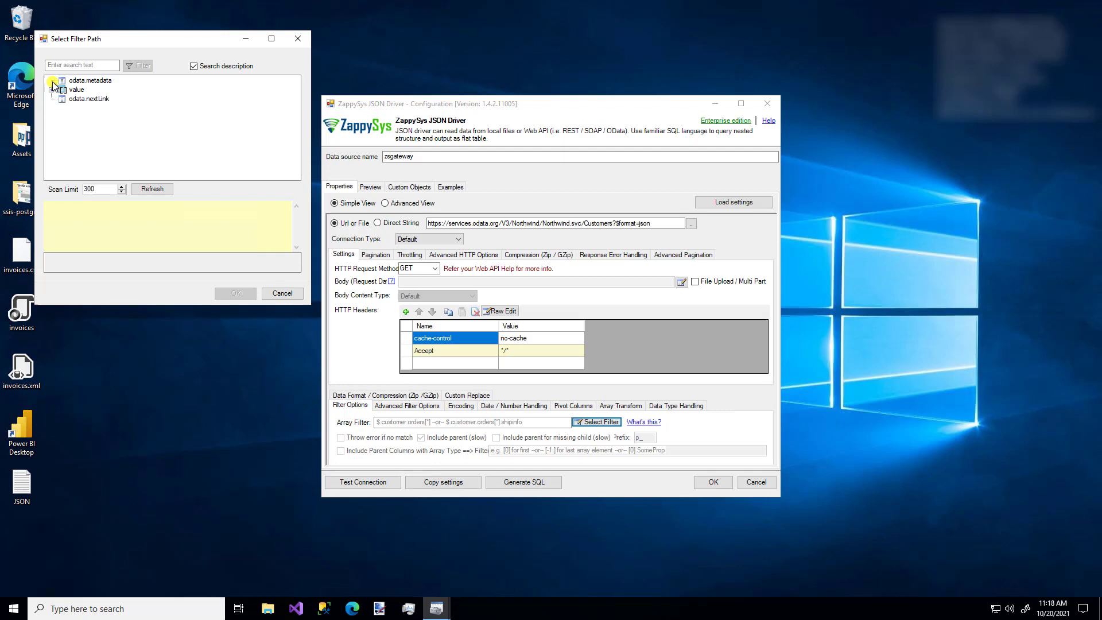
click(76, 90)
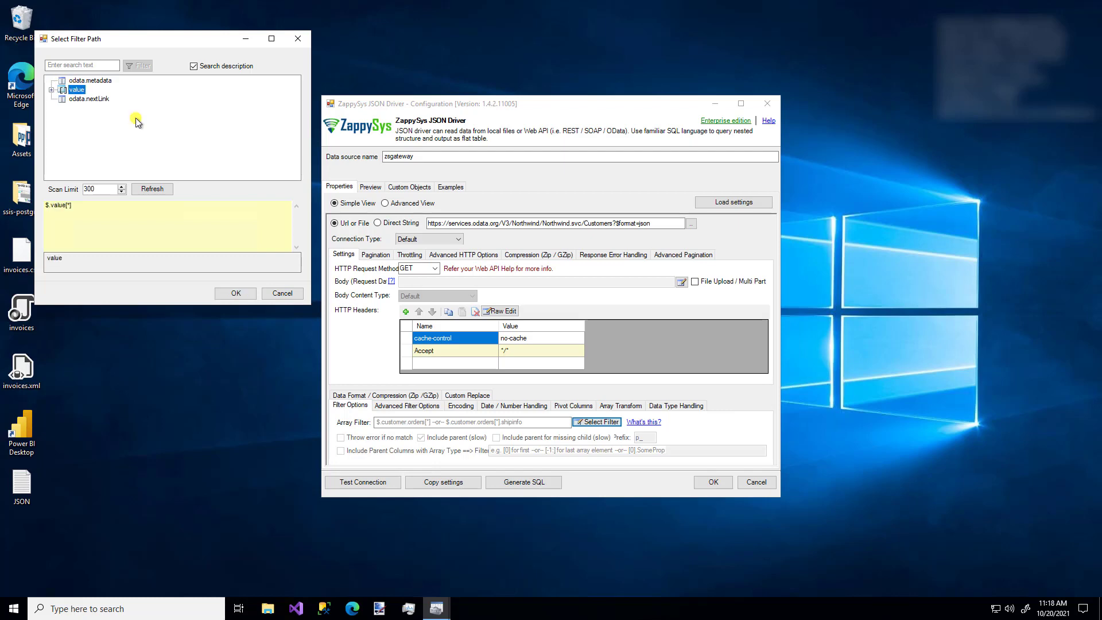
click(235, 294)
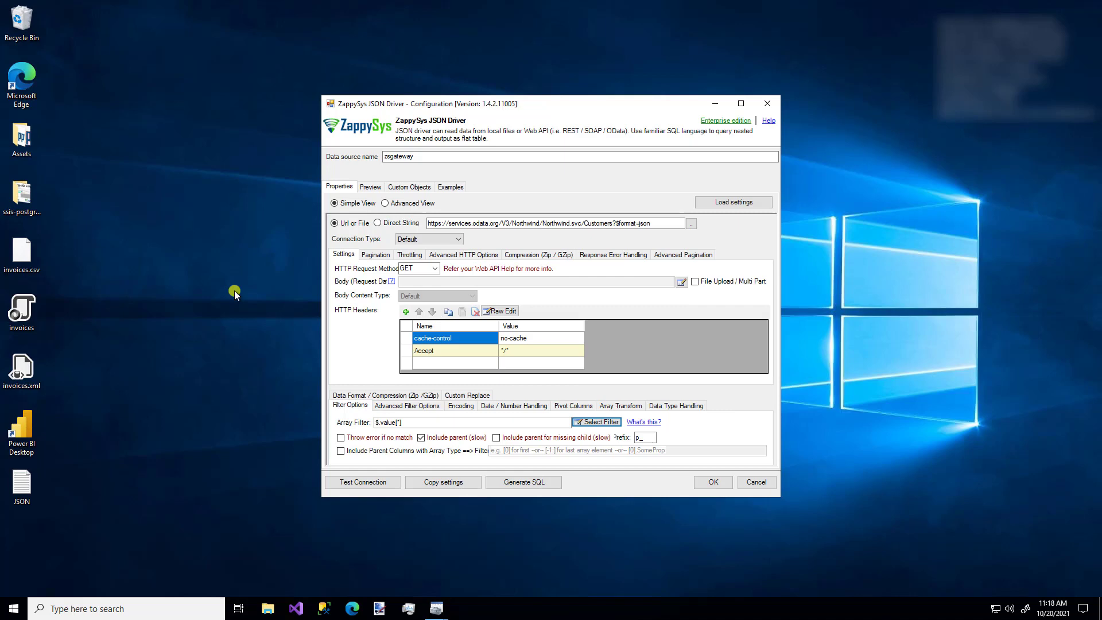
click(368, 484)
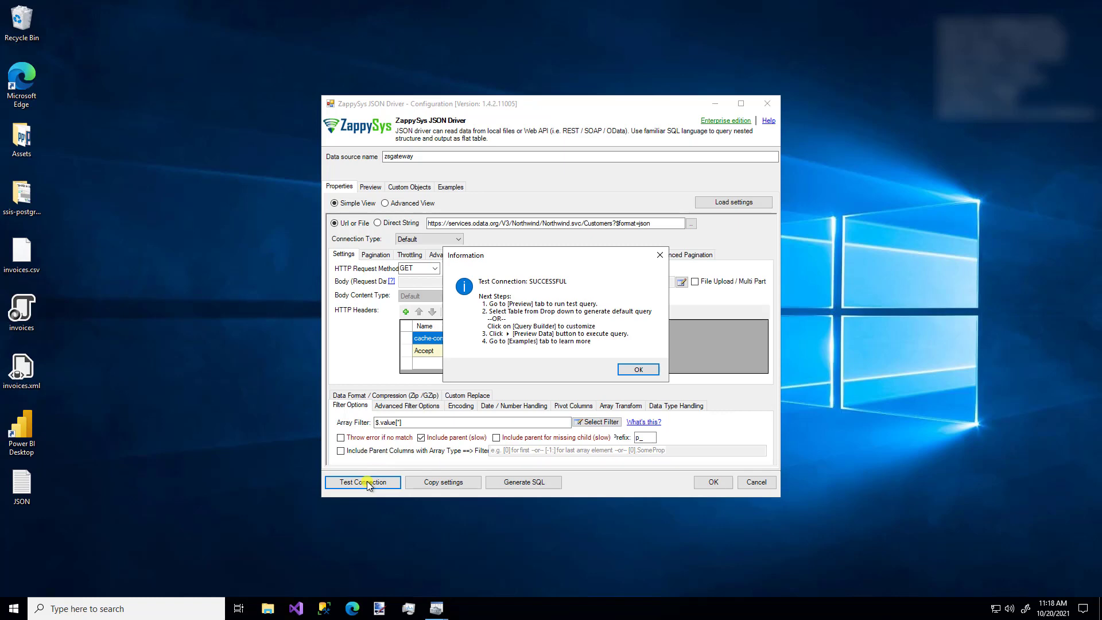
click(638, 369)
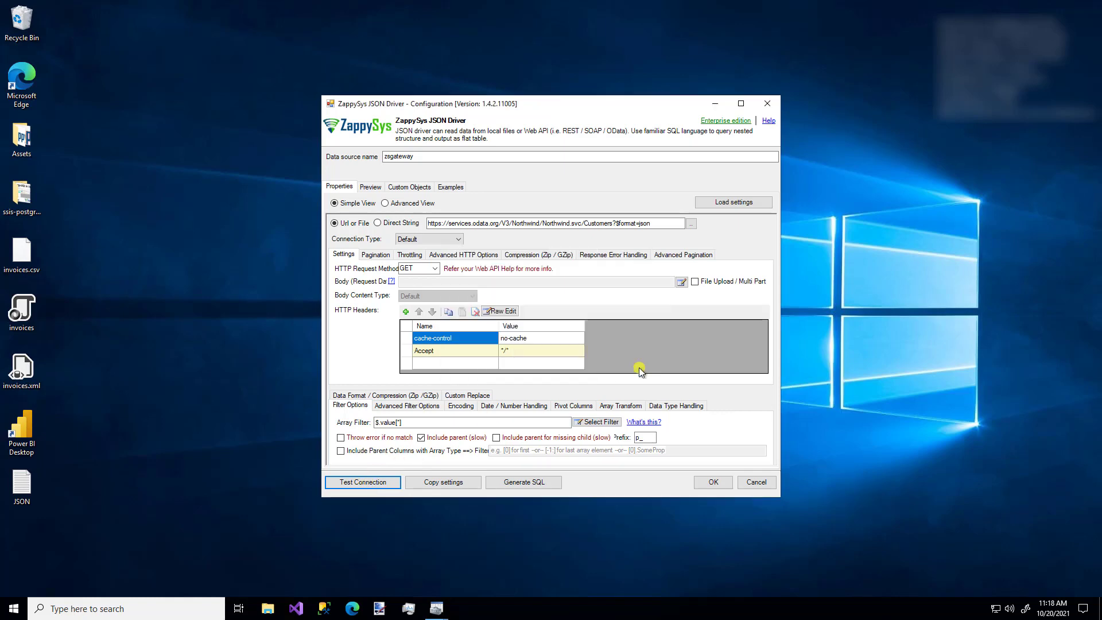
click(540, 486)
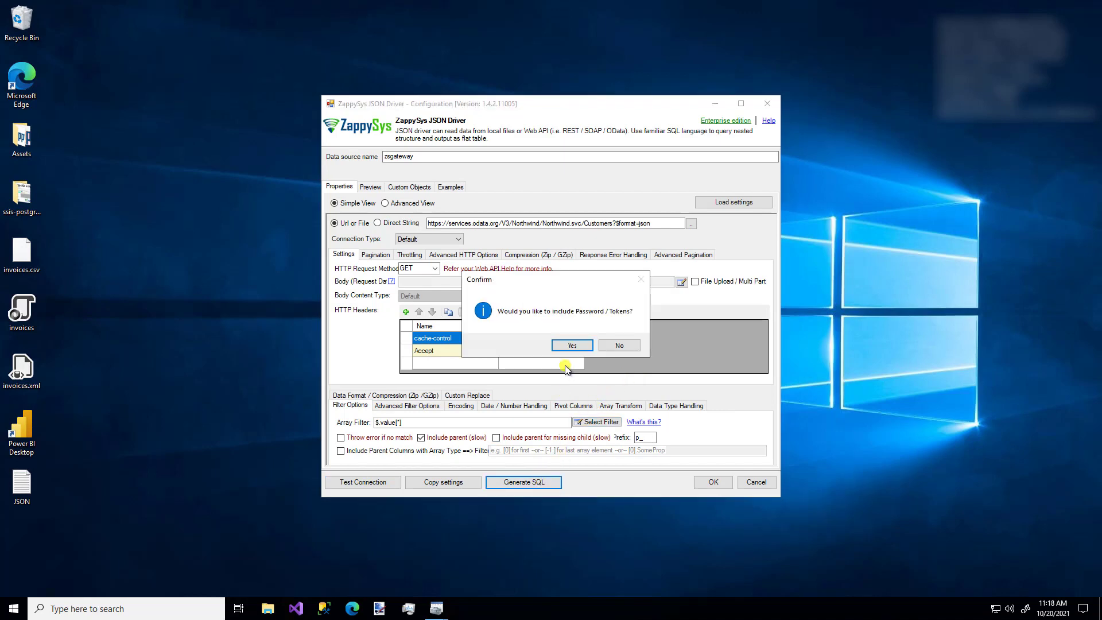
click(572, 345)
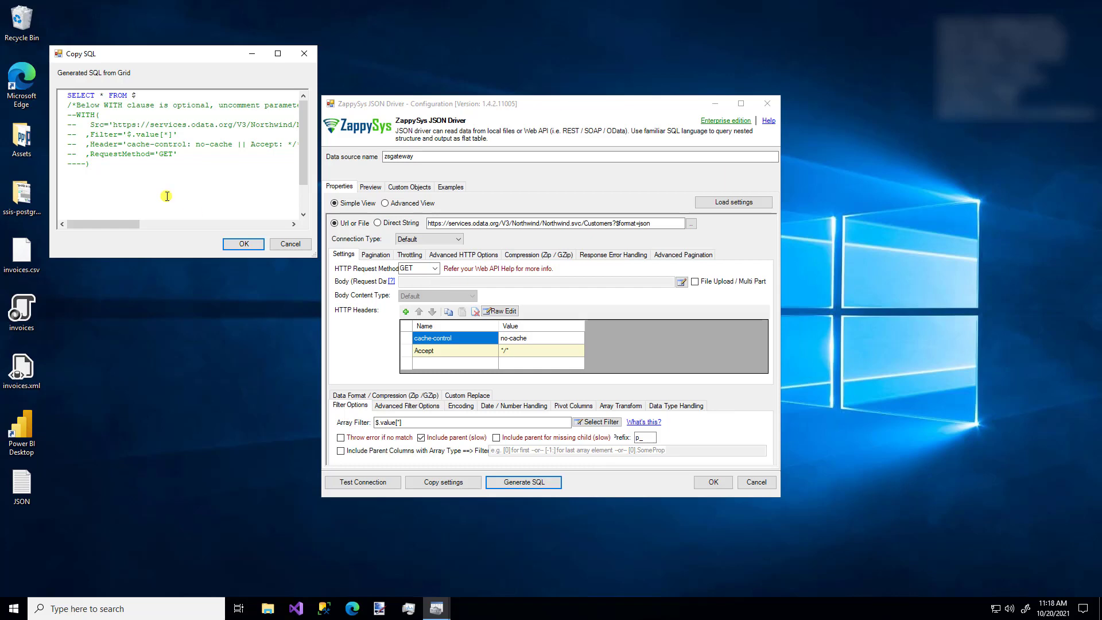
click(289, 244)
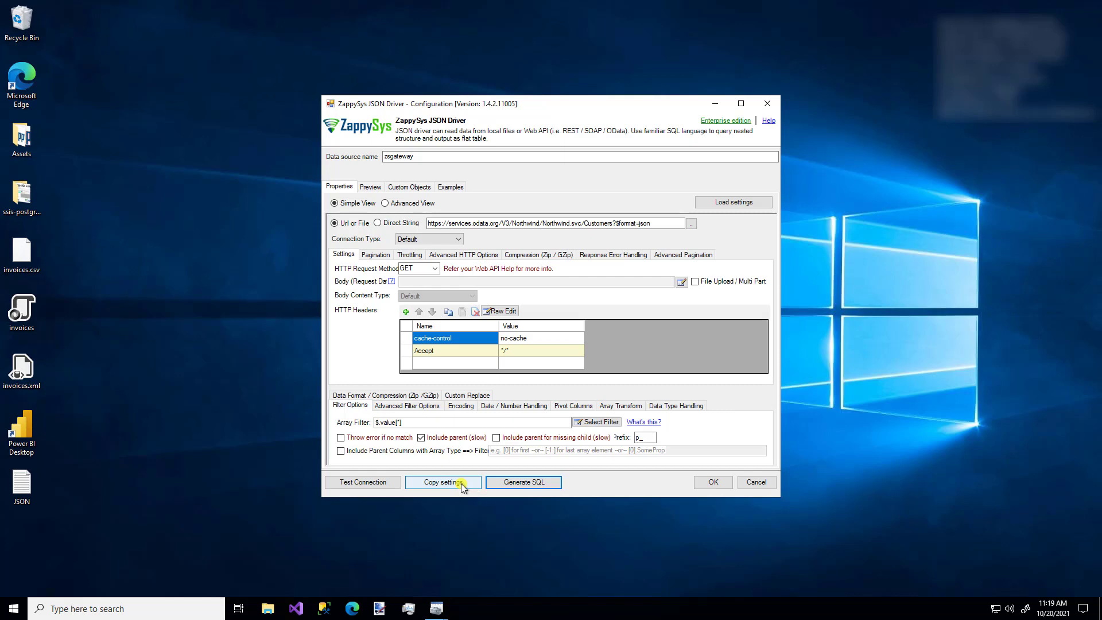
Copy the connection string to the clipboard and dismiss the settings-copied notice.
click(460, 483)
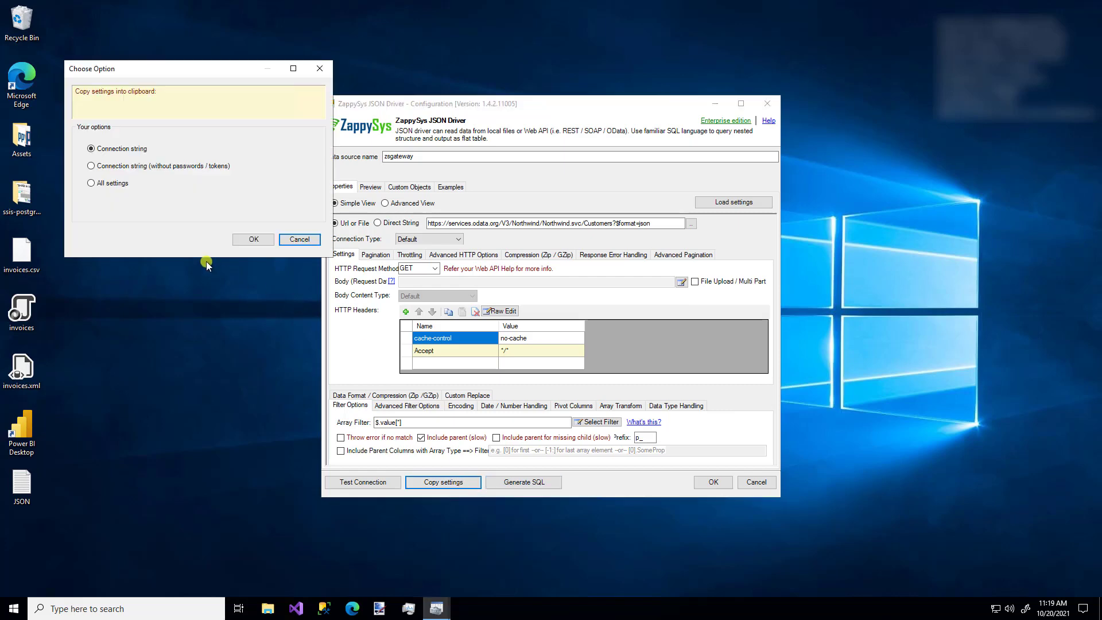
click(253, 242)
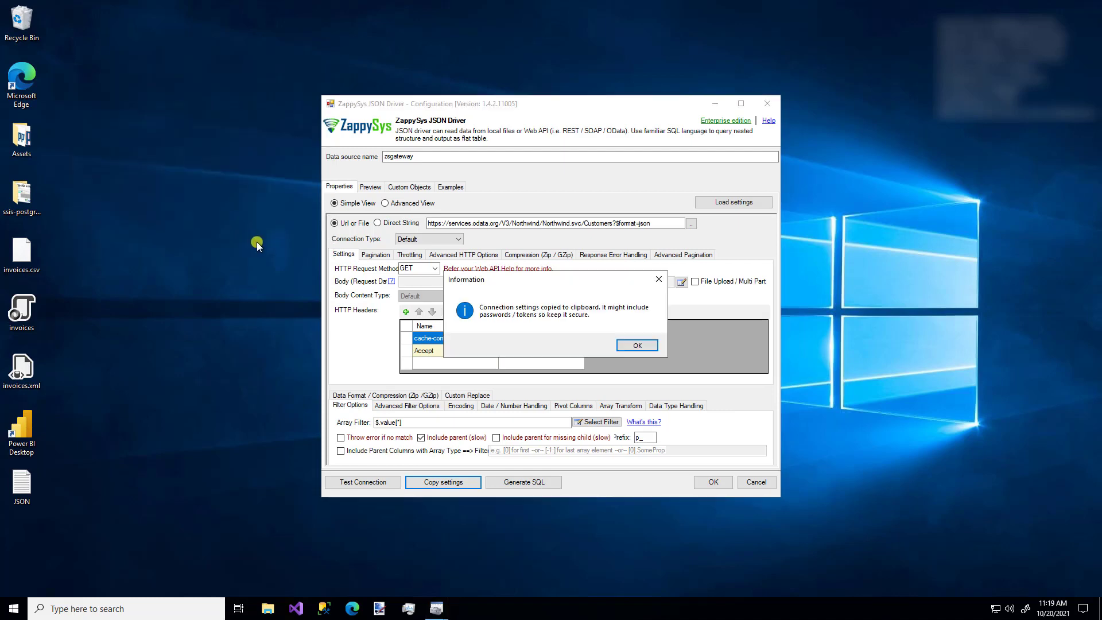
click(637, 345)
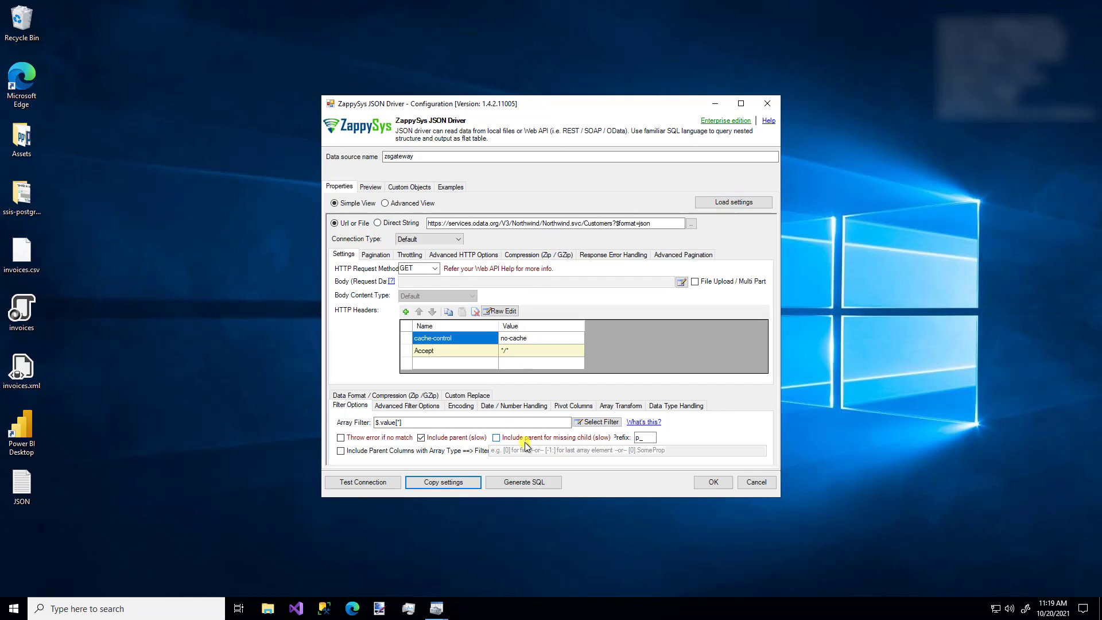
Generate the SQL query with tokens included, read it in an enlarged window, then close it.
click(526, 482)
click(577, 346)
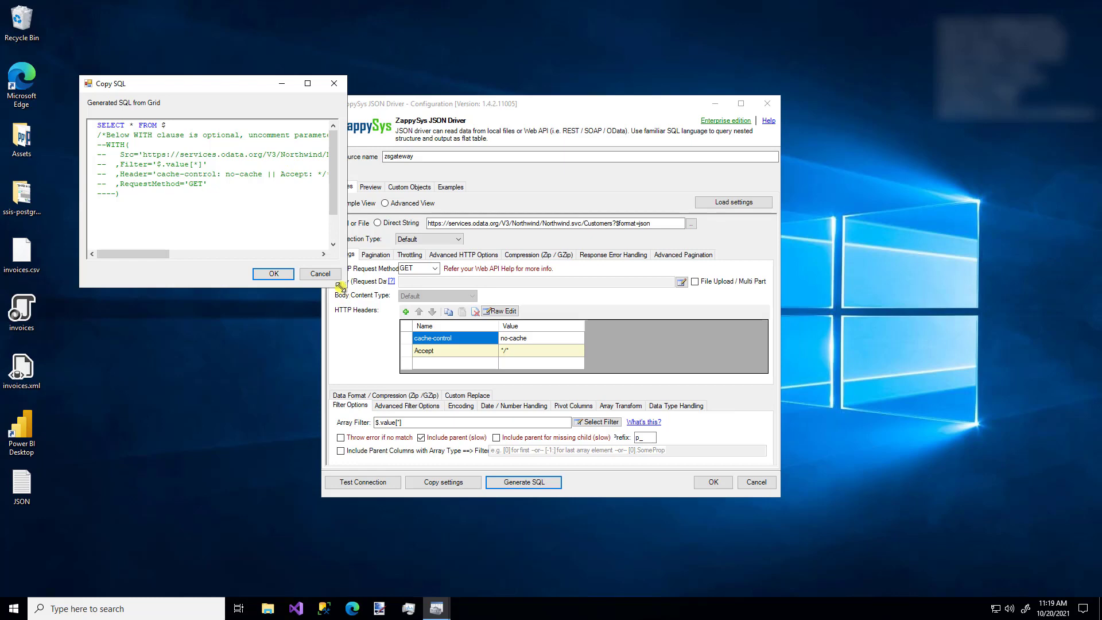
drag(340, 285, 500, 327)
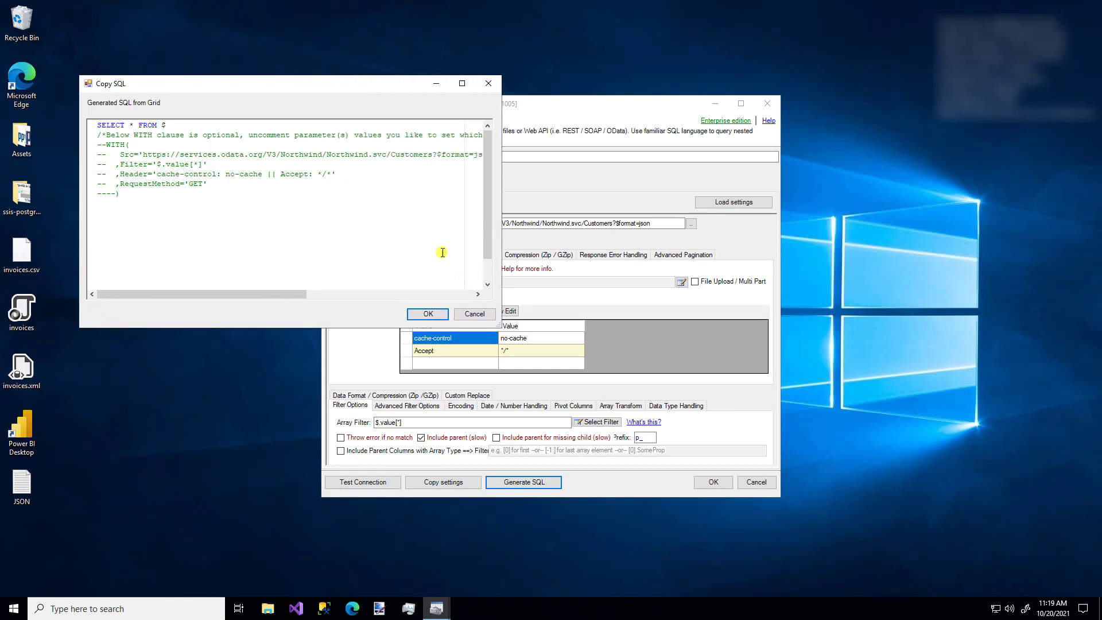
click(377, 155)
double_click(377, 154)
click(395, 164)
click(475, 314)
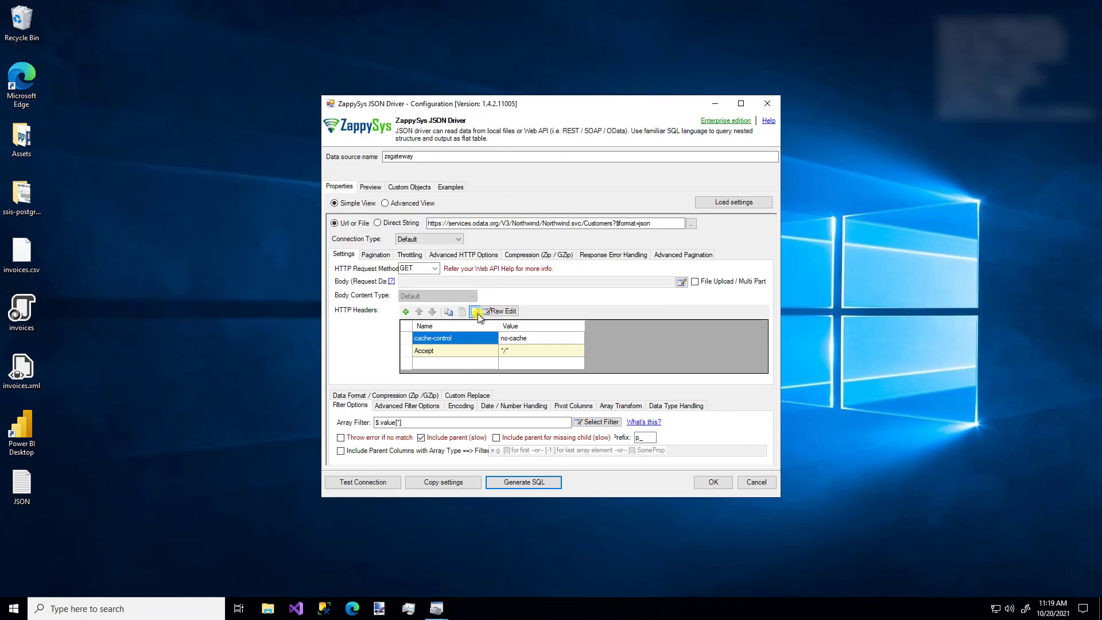
Preview the SELECT * FROM $ query, returning 20 Northwind customer rows across 13 columns.
click(373, 188)
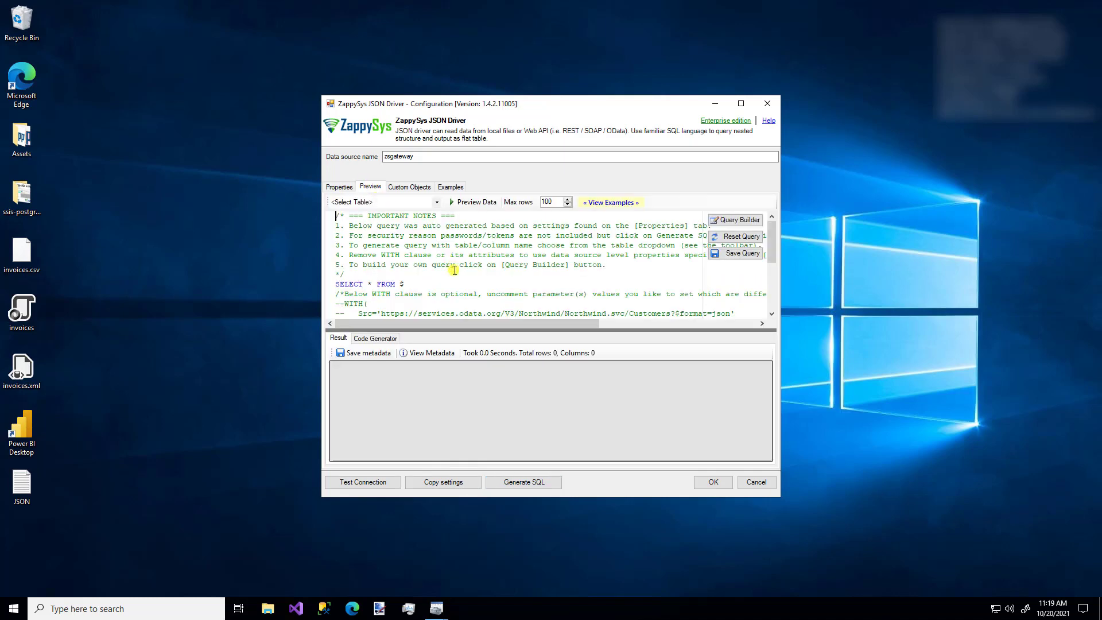
scroll(455, 278, down, 3)
scroll(457, 279, up, 3)
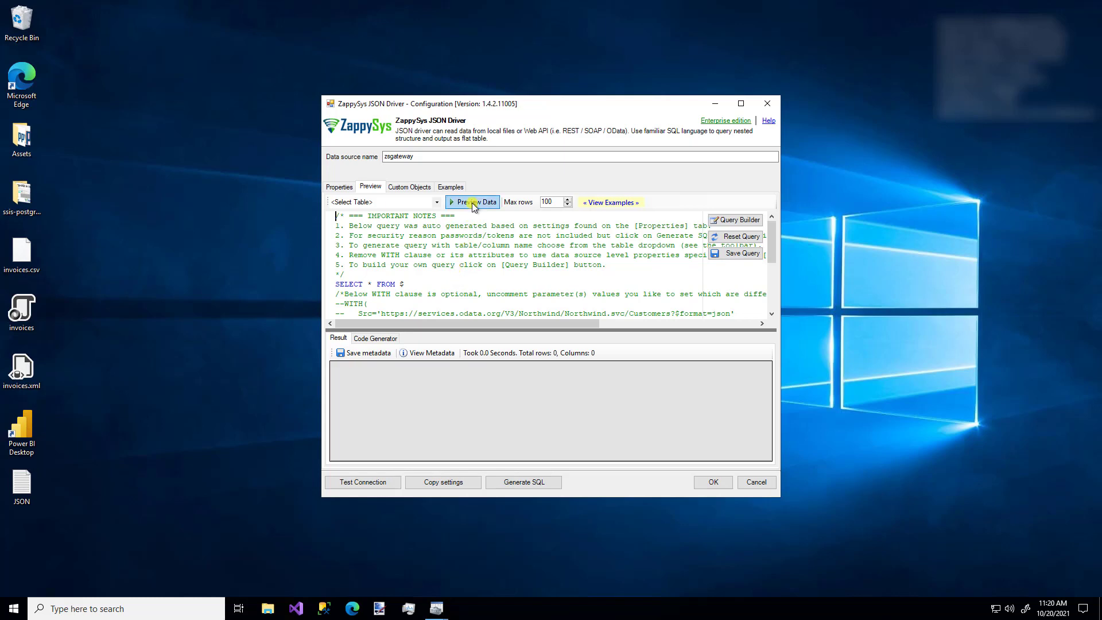
click(473, 203)
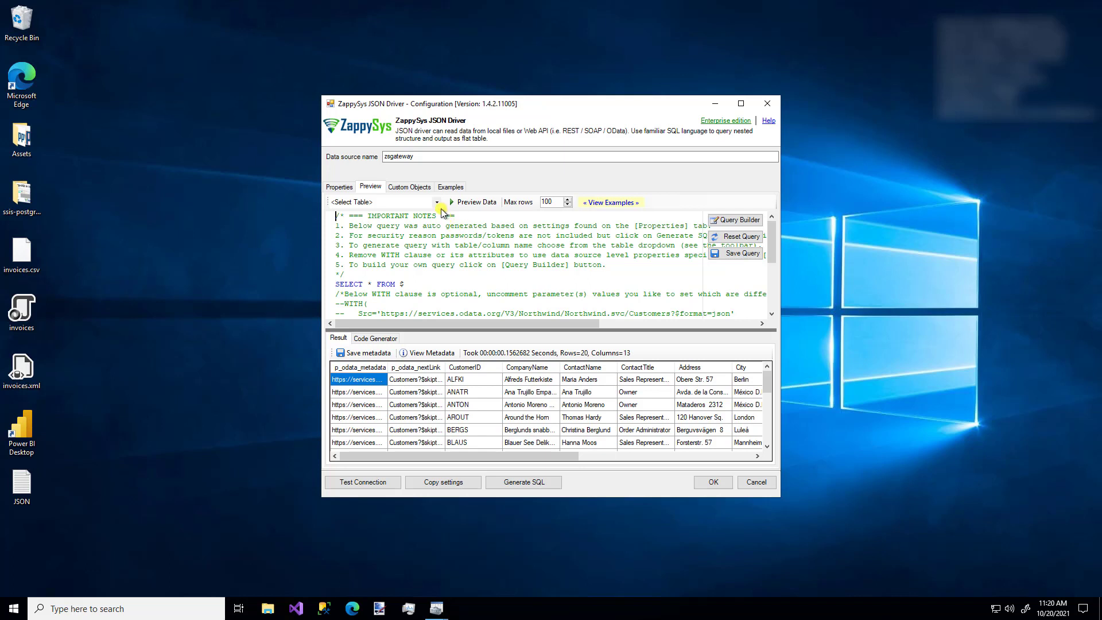
Generate a column-by-column SELECT for the 'value' table and preview its results.
click(436, 204)
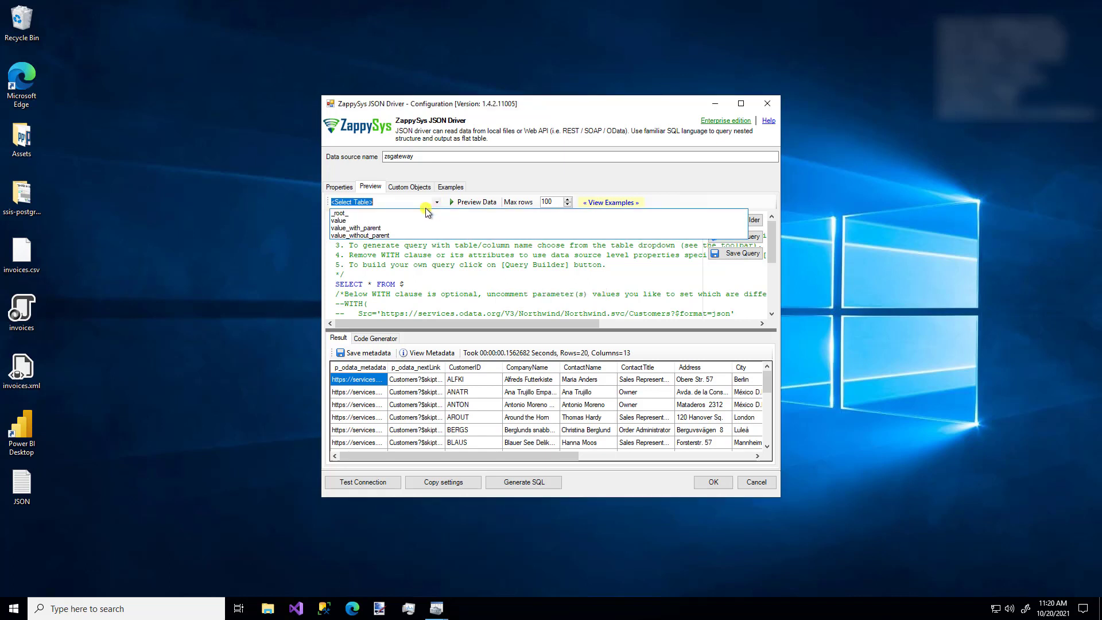
click(361, 221)
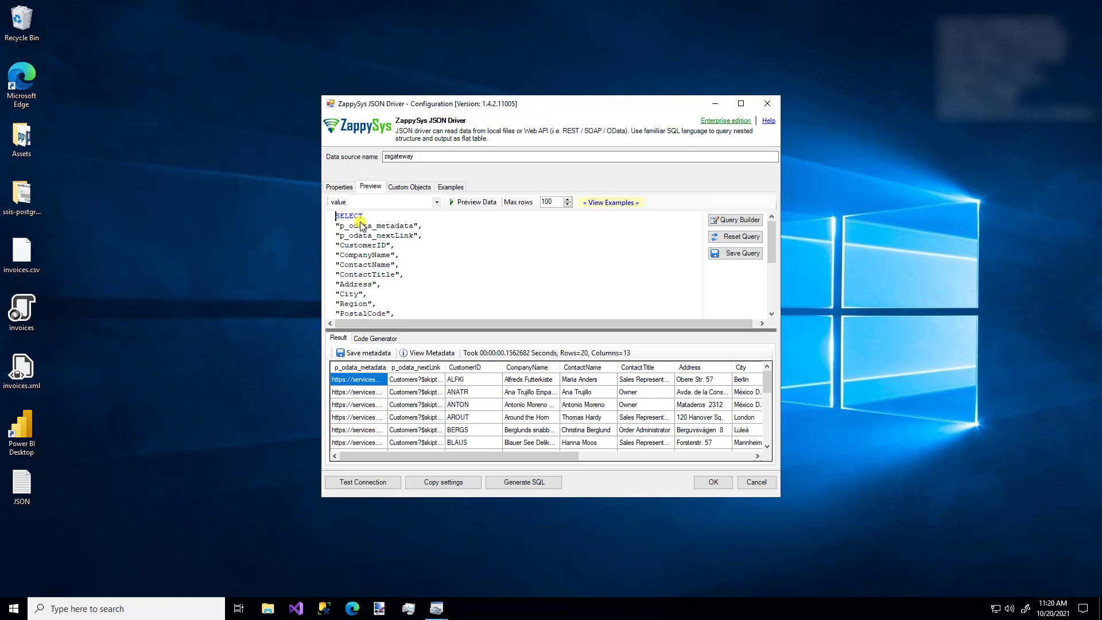
click(476, 202)
scroll(447, 236, down, 3)
scroll(446, 235, up, 3)
click(449, 243)
Comment out the p_odata_nextLink line and wrap CompanyName through ContactTitle in /* */.
key(ctrl+k)
key(ctrl+c)
key(Down)
key(Down)
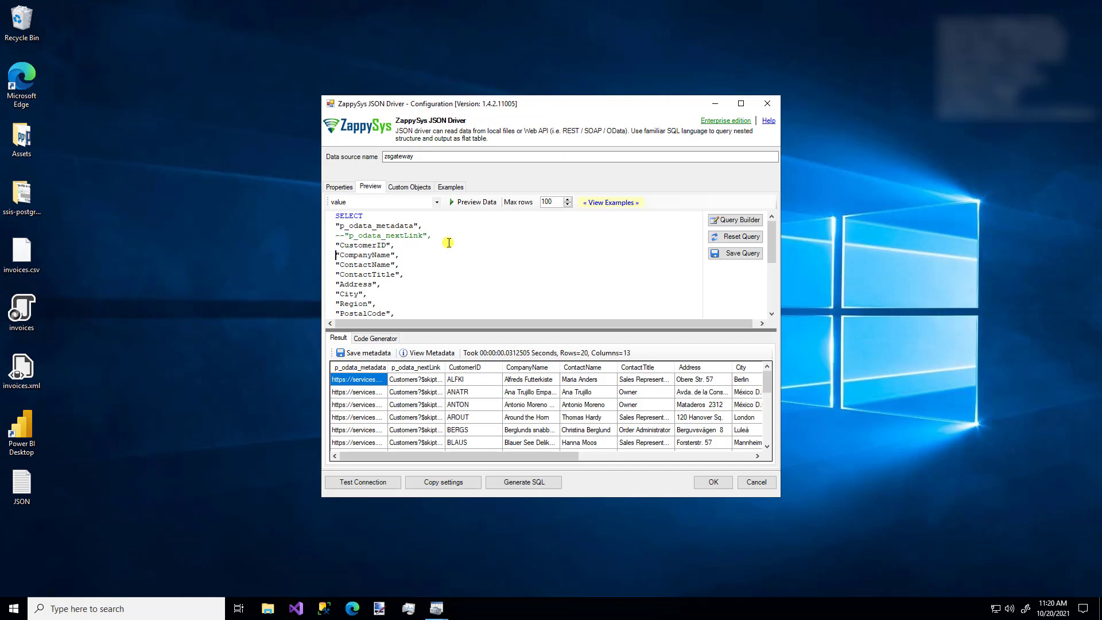
text(/*)
key(Down)
key(Down)
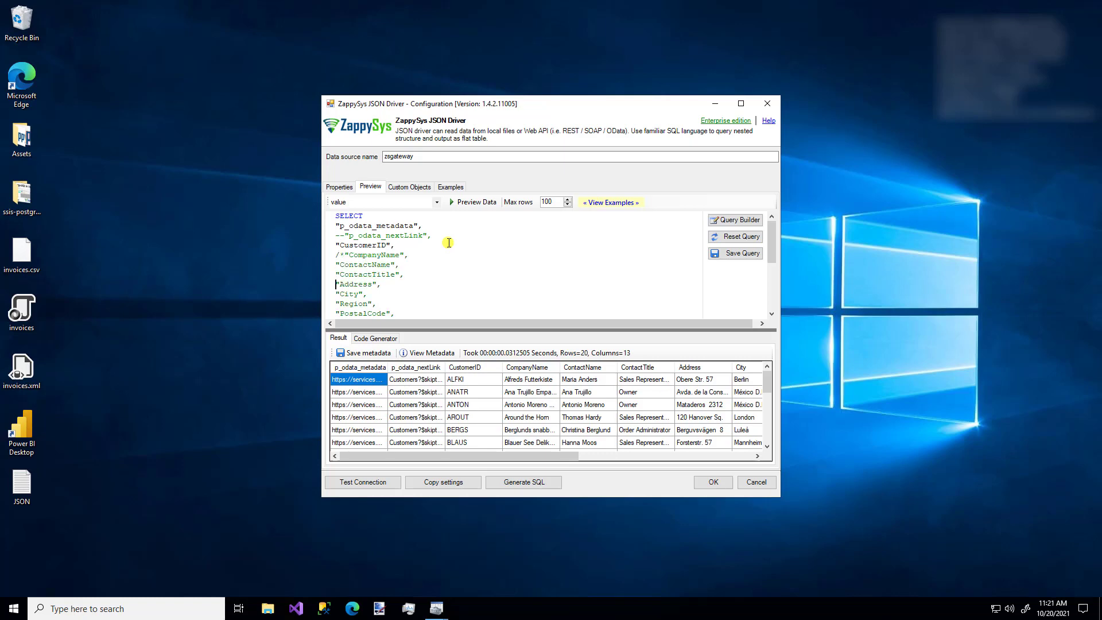
text(*/)
Alias Region as [state] and rerun the preview, which returns 9 columns.
key(Down)
key(Down)
key(Home)
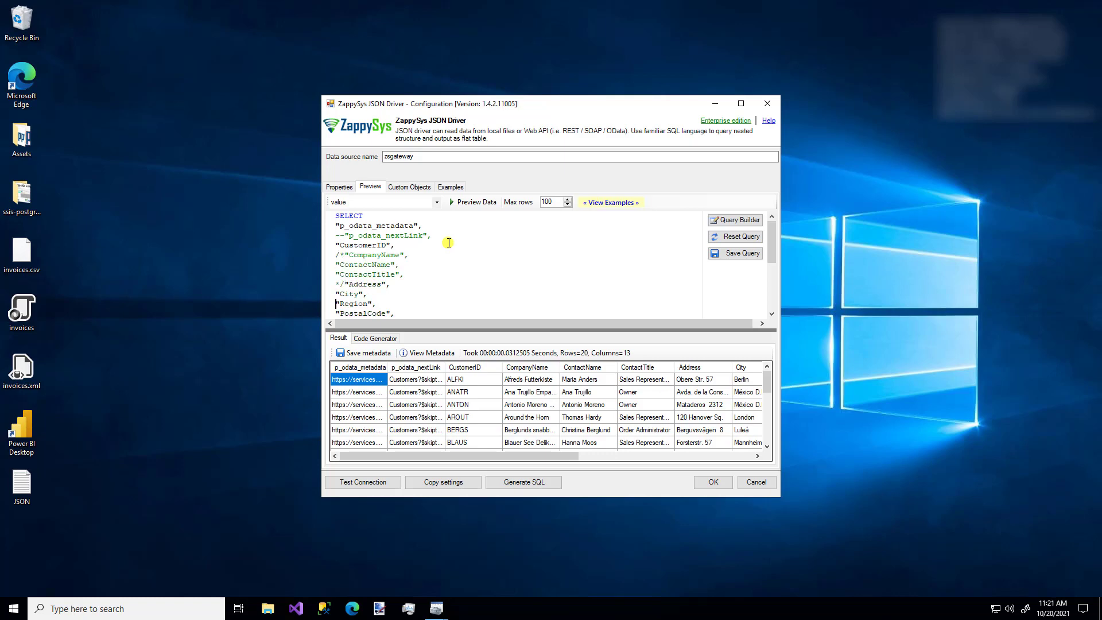
key(End)
key(Left)
key(Left)
text(as [state])
click(470, 204)
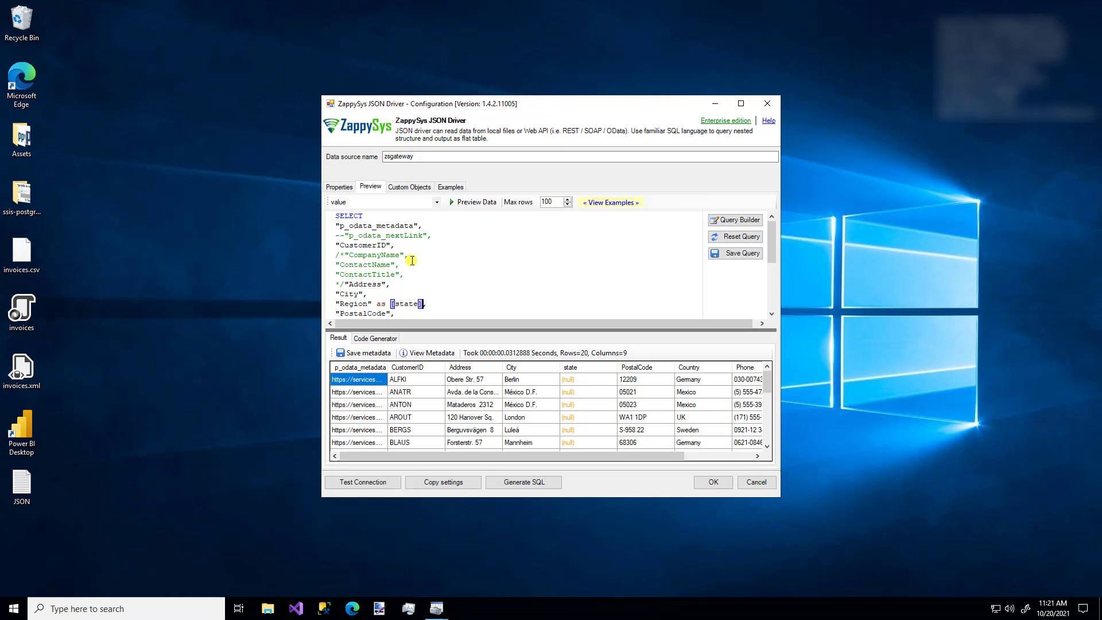
click(735, 221)
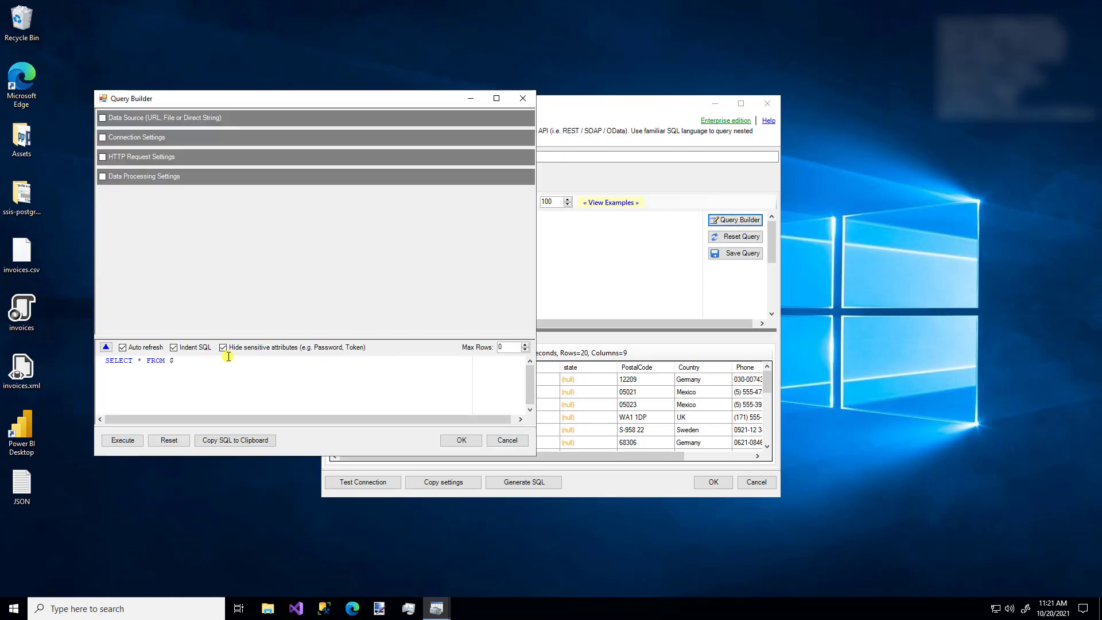
Try Data Source as Direct String and Data Processing Settings, view filter and compression options, then cancel.
click(169, 121)
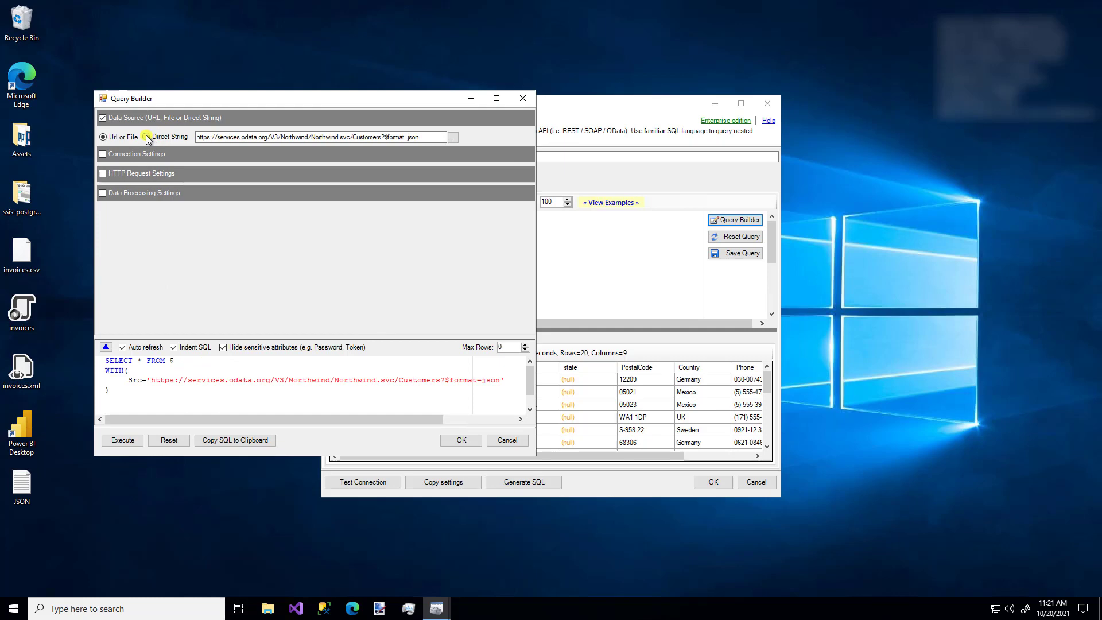
click(147, 137)
click(146, 154)
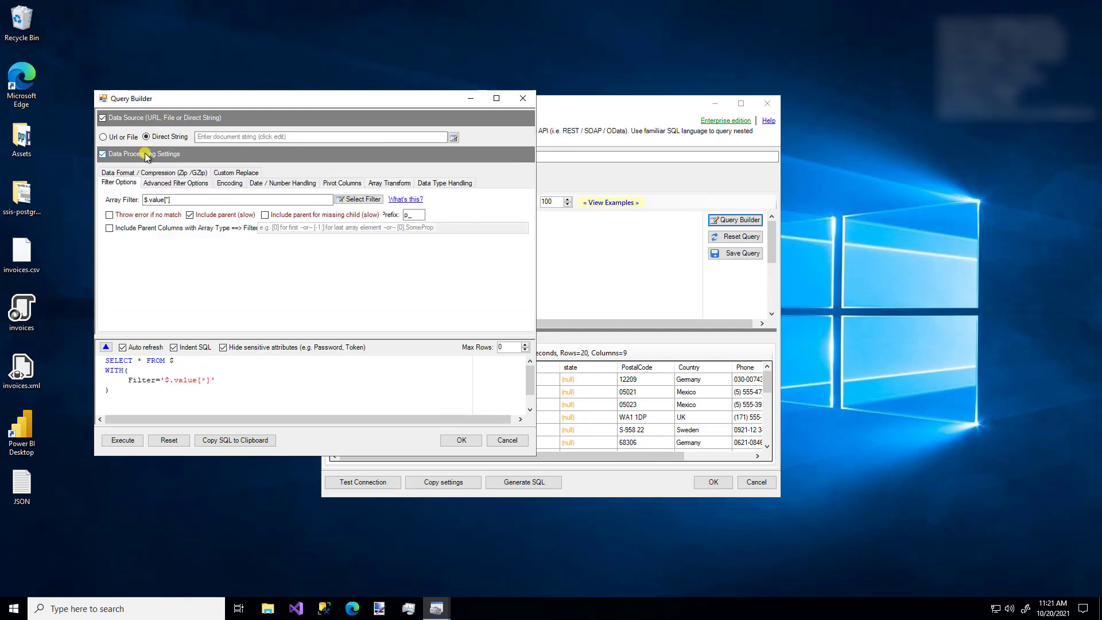
click(159, 182)
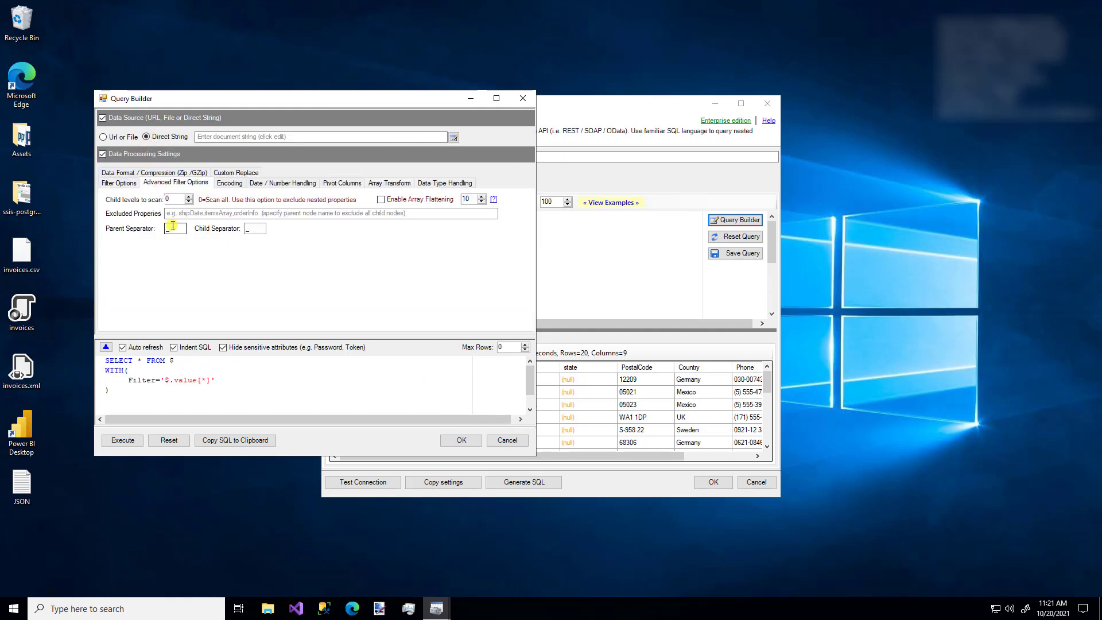
click(124, 174)
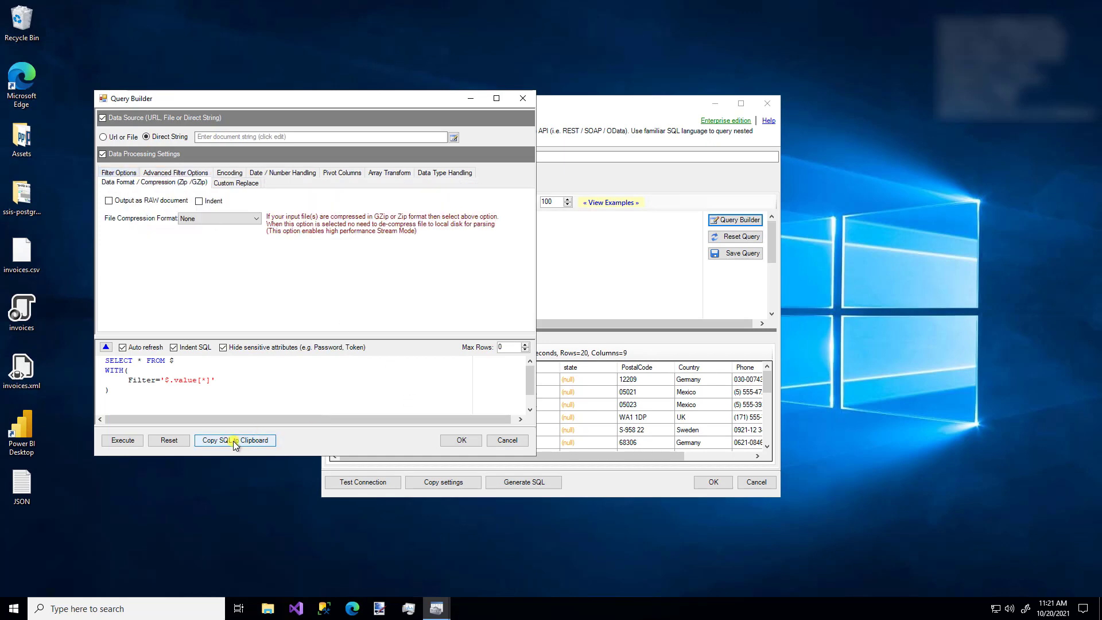
click(507, 442)
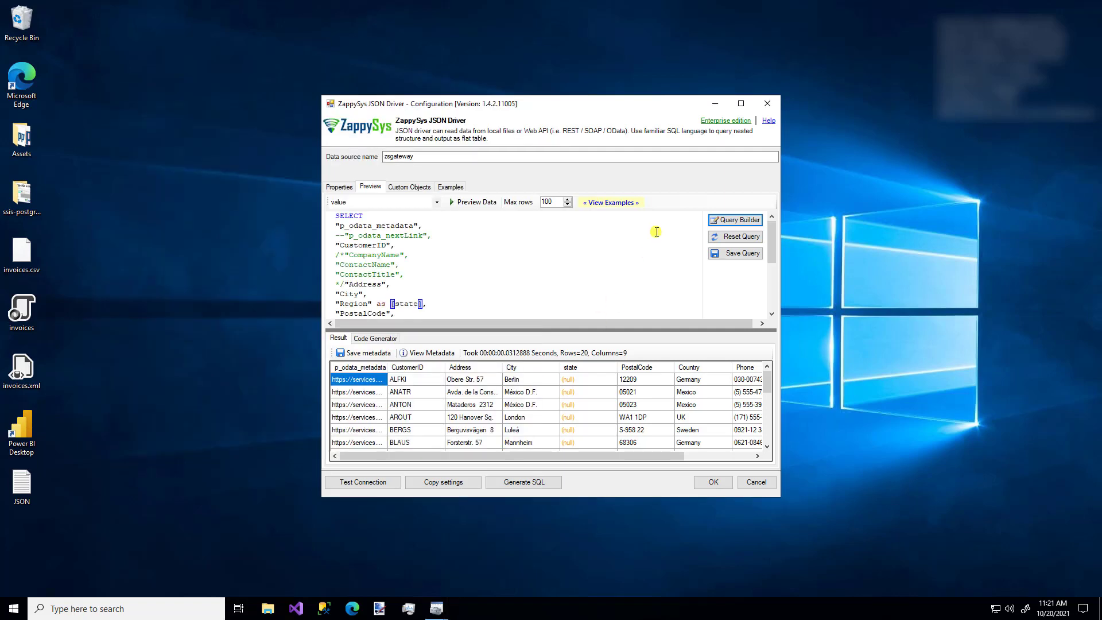
click(612, 203)
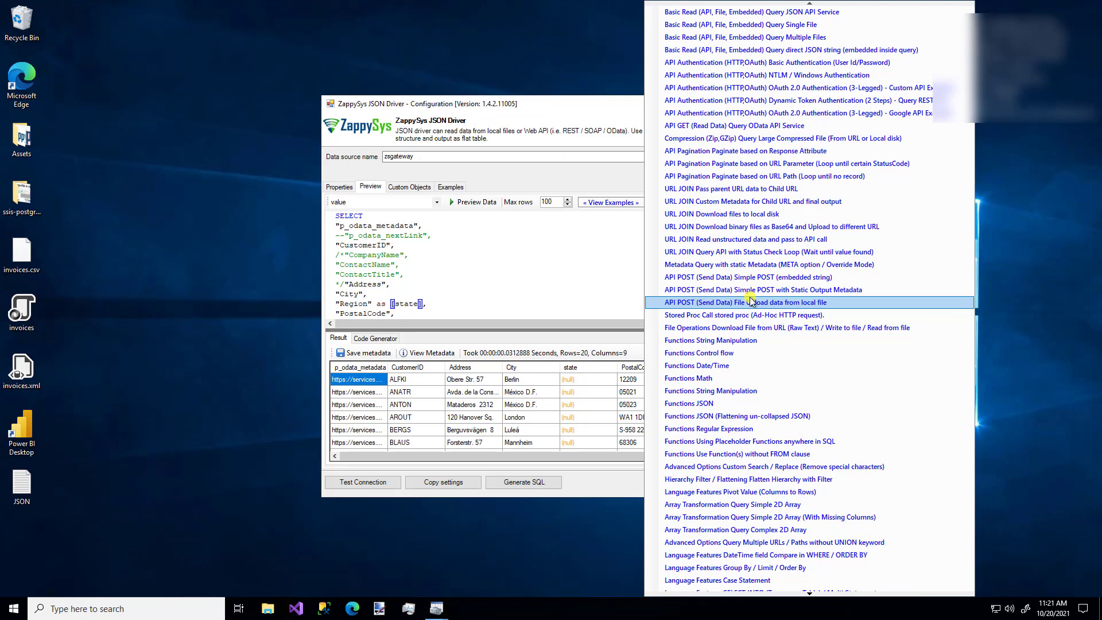
click(543, 181)
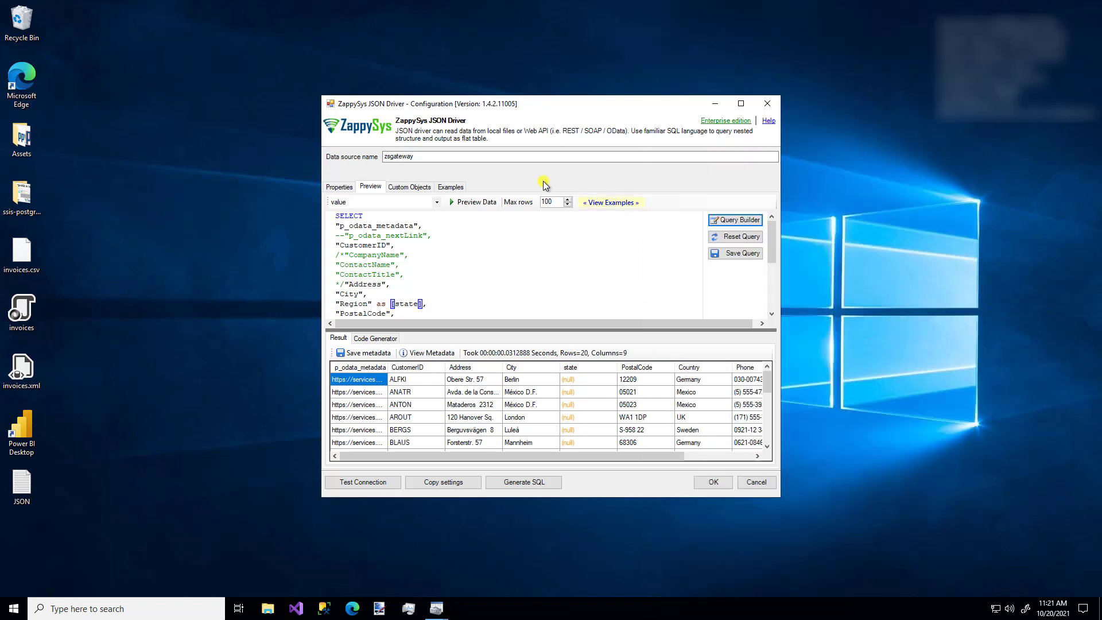
click(467, 203)
click(424, 353)
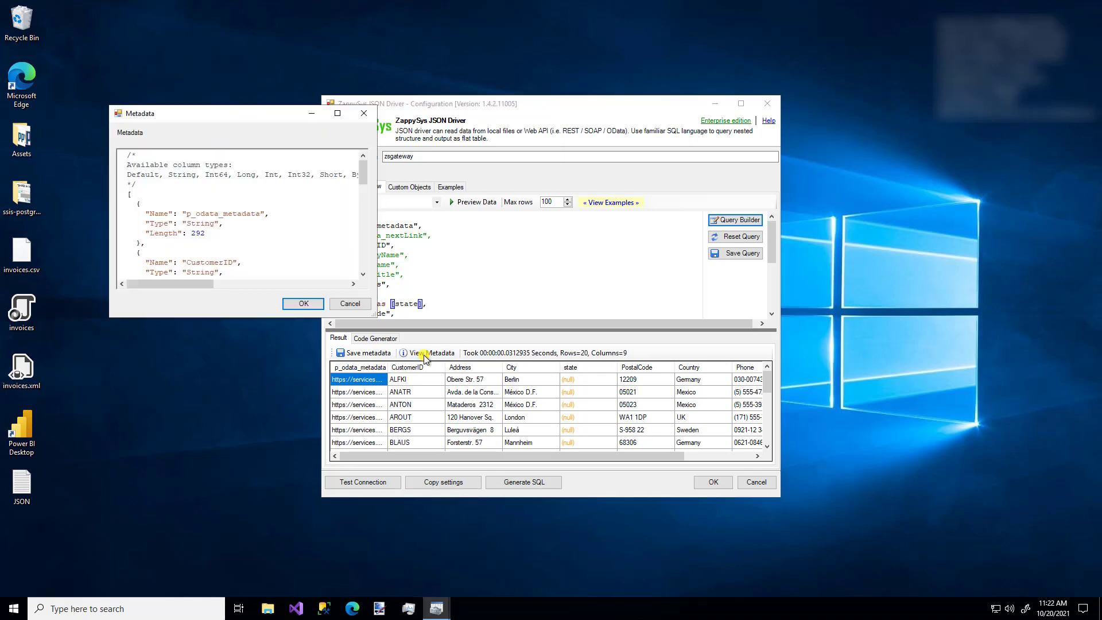
click(347, 305)
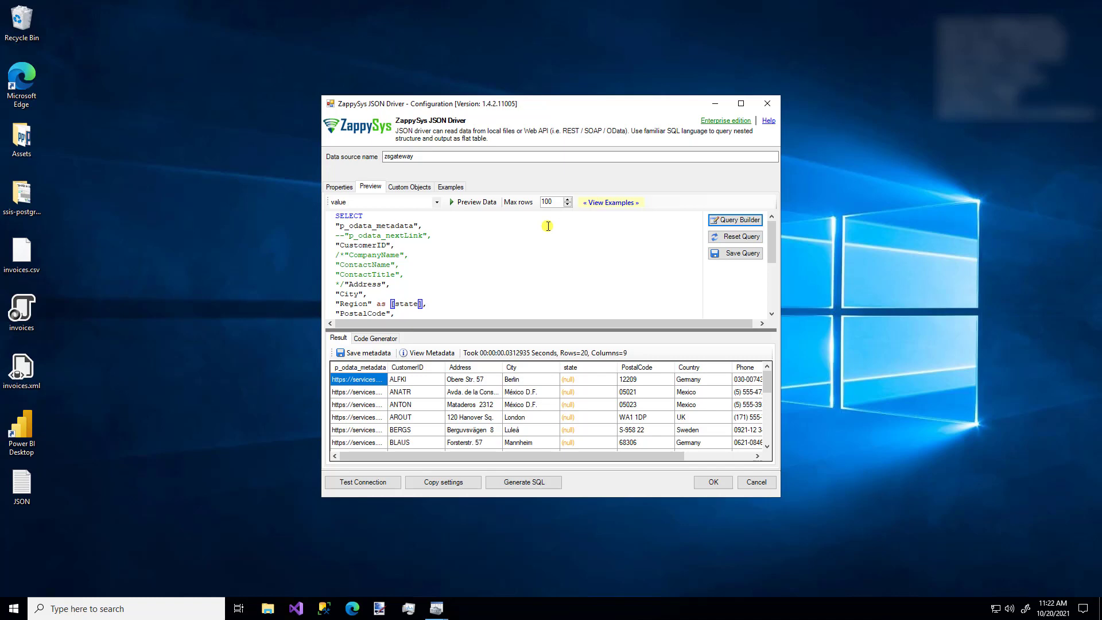
Set the pagination next-link path to $['odata.nextLink'] in the connection properties.
click(337, 188)
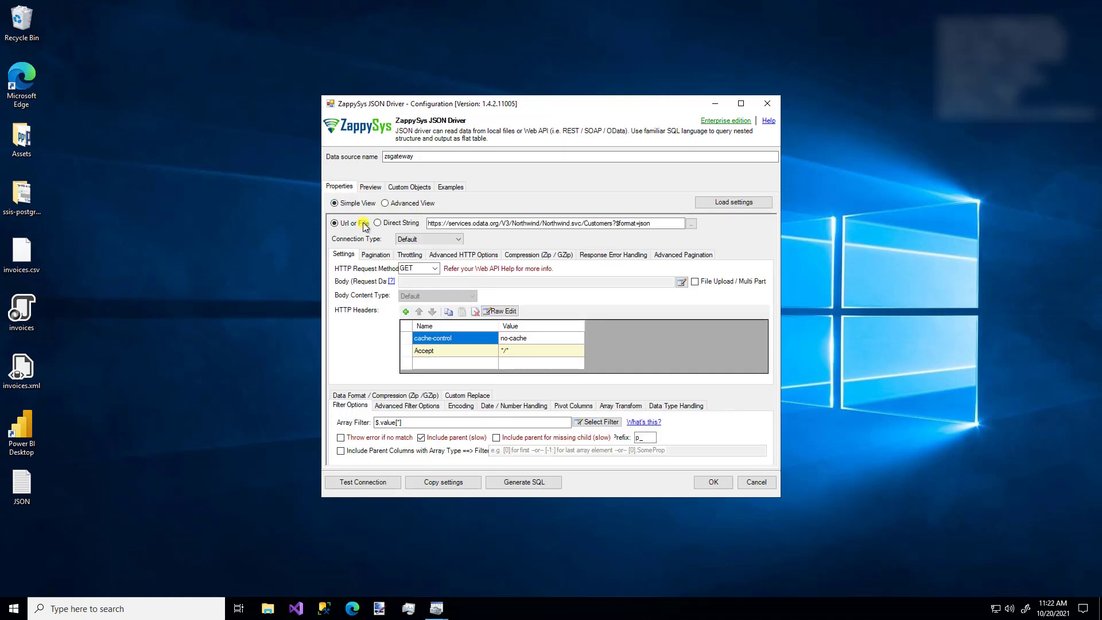
click(377, 256)
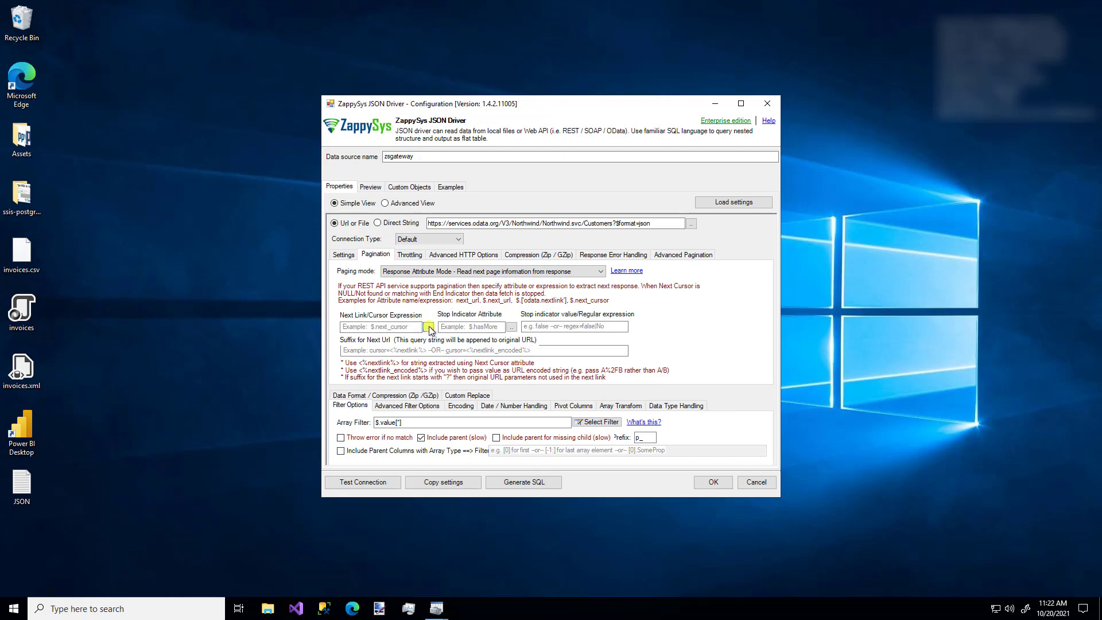
click(429, 327)
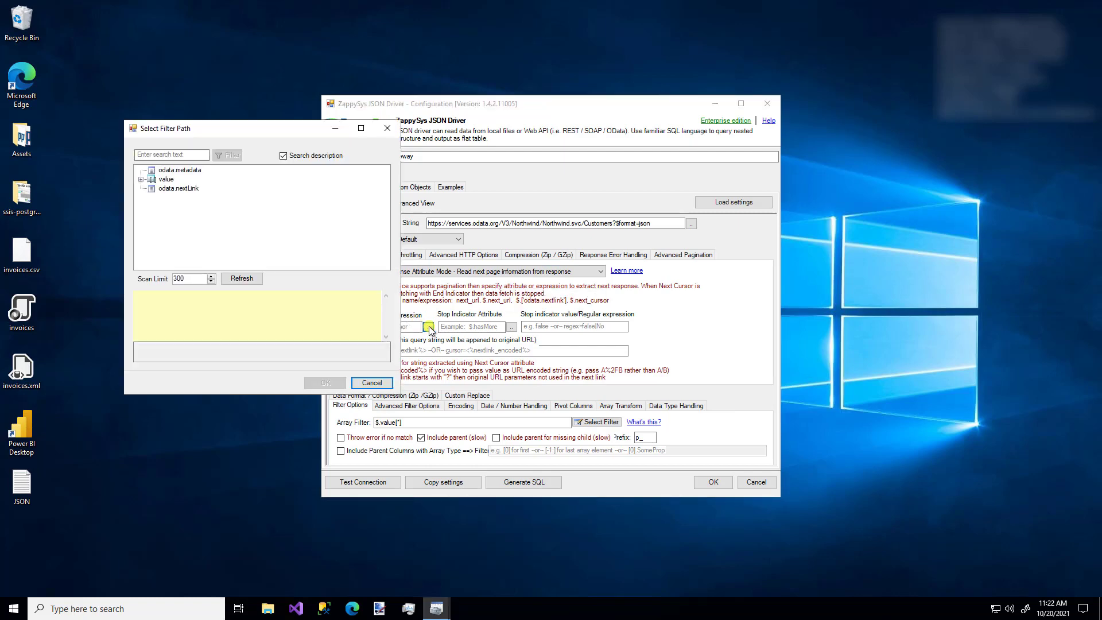
click(167, 189)
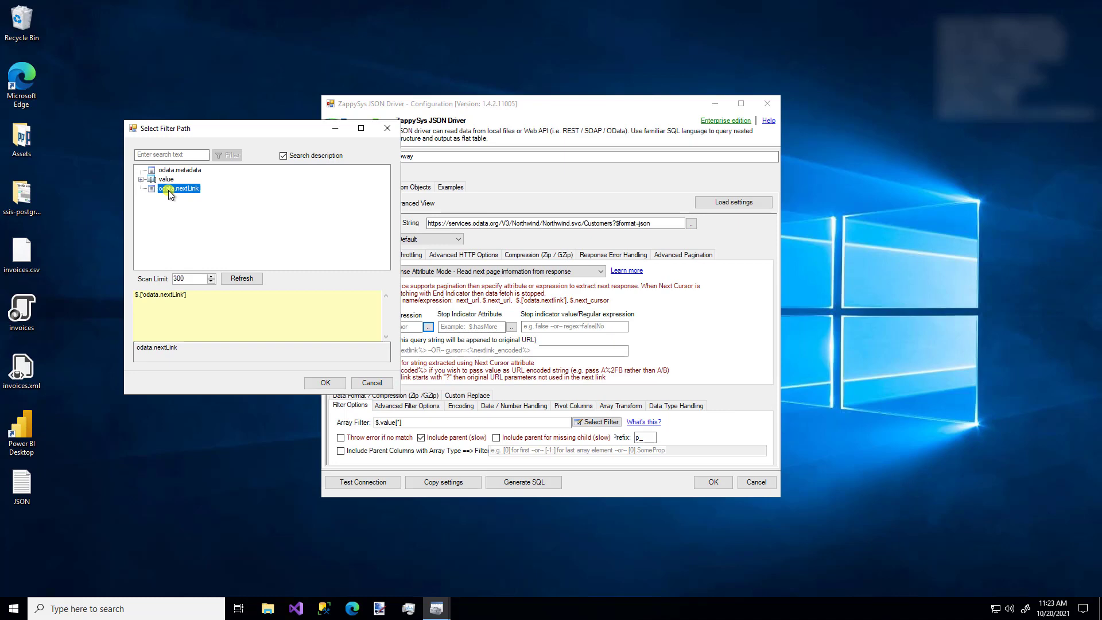
click(331, 385)
Rerun the preview with pagination on to get all 91 customer rows, adjusting the maximum preview rows.
click(370, 187)
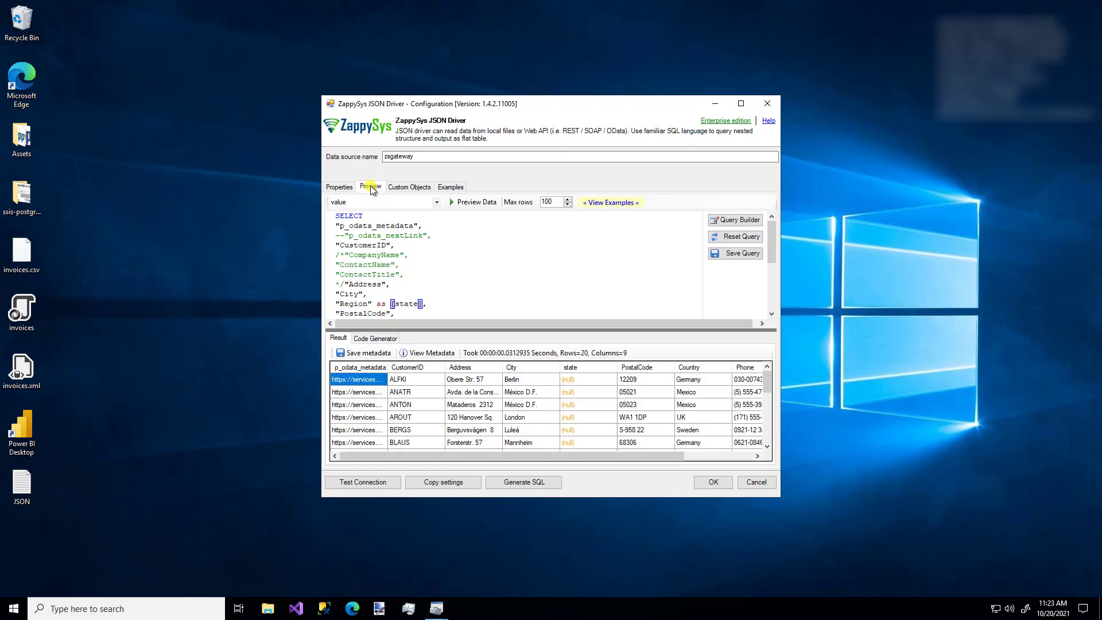
click(471, 203)
click(545, 204)
key(Up)
key(Up)
key(Up)
key(Up)
key(Up)
key(Up)
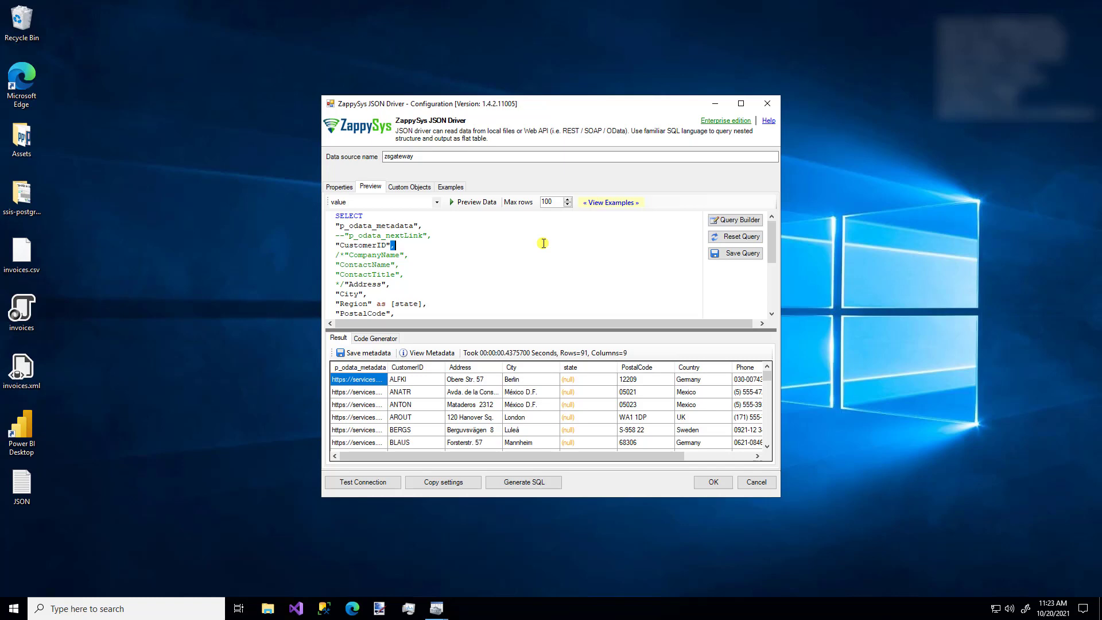
Clear the query and load the Group By / Limit / Order By example on invoices.
key(ctrl+shift+End)
key(Delete)
key(BackSpace)
key(BackSpace)
key(BackSpace)
key(BackSpace)
key(BackSpace)
key(BackSpace)
key(BackSpace)
key(BackSpace)
key(BackSpace)
key(BackSpace)
key(BackSpace)
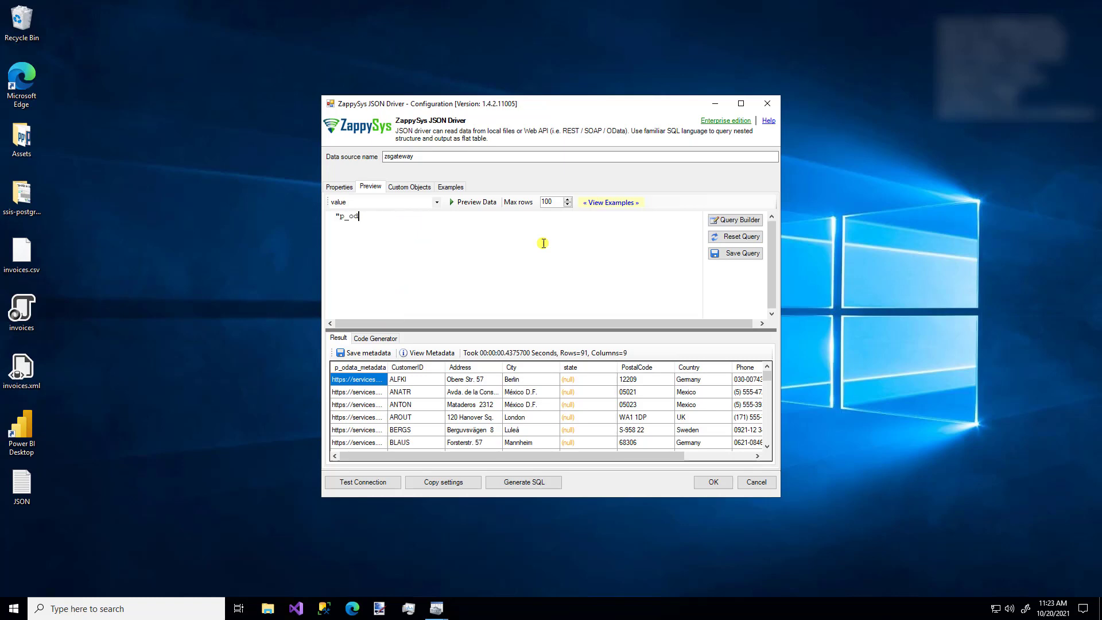
key(BackSpace)
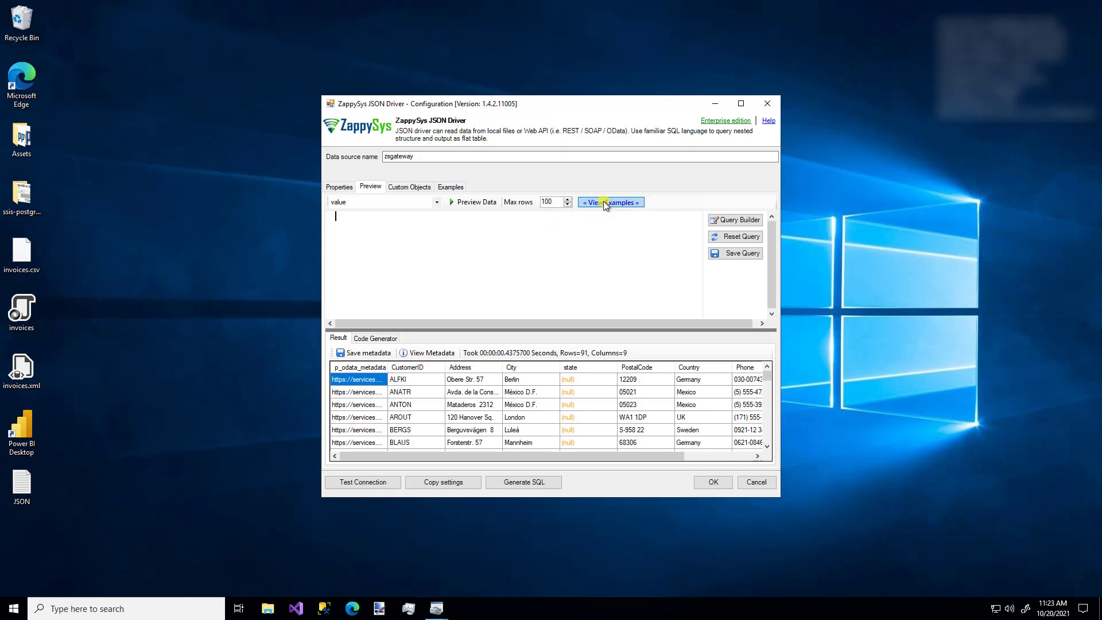
click(606, 204)
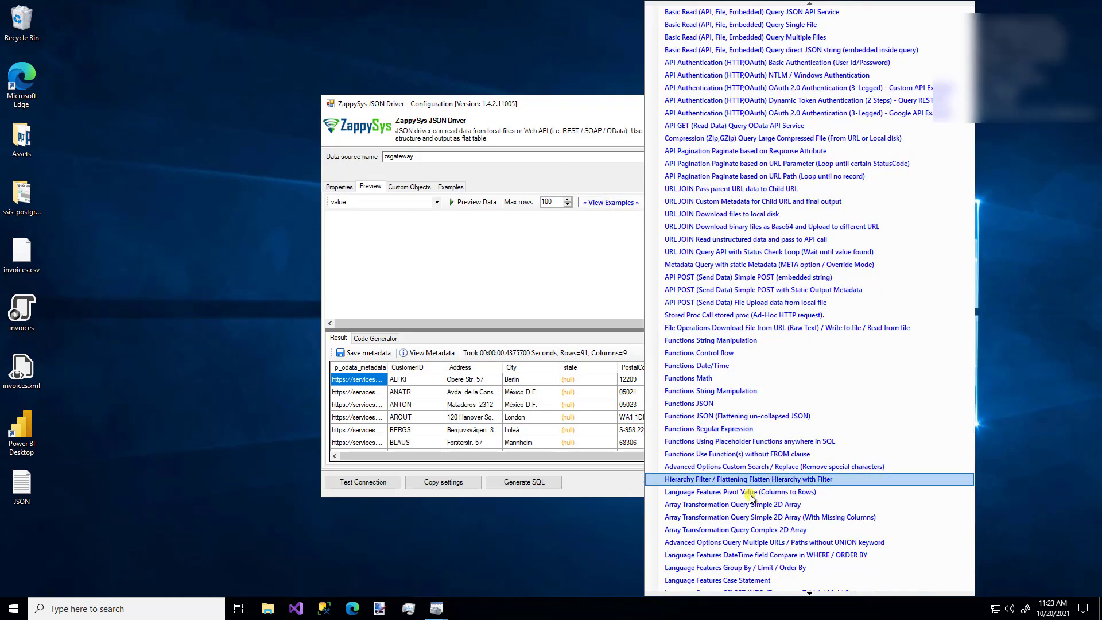
click(757, 570)
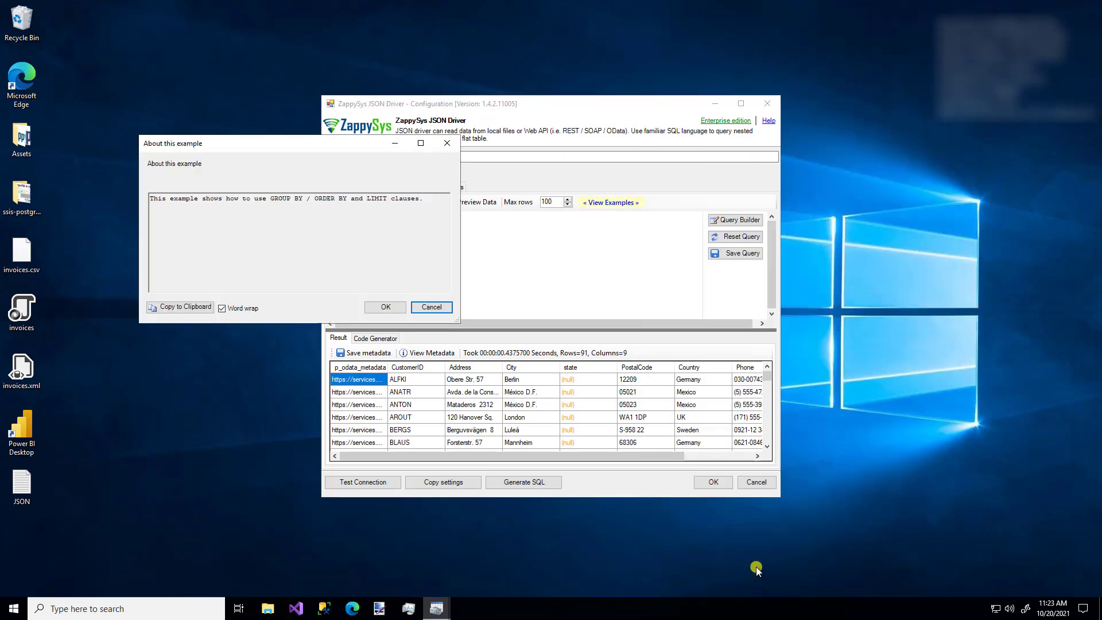
click(384, 307)
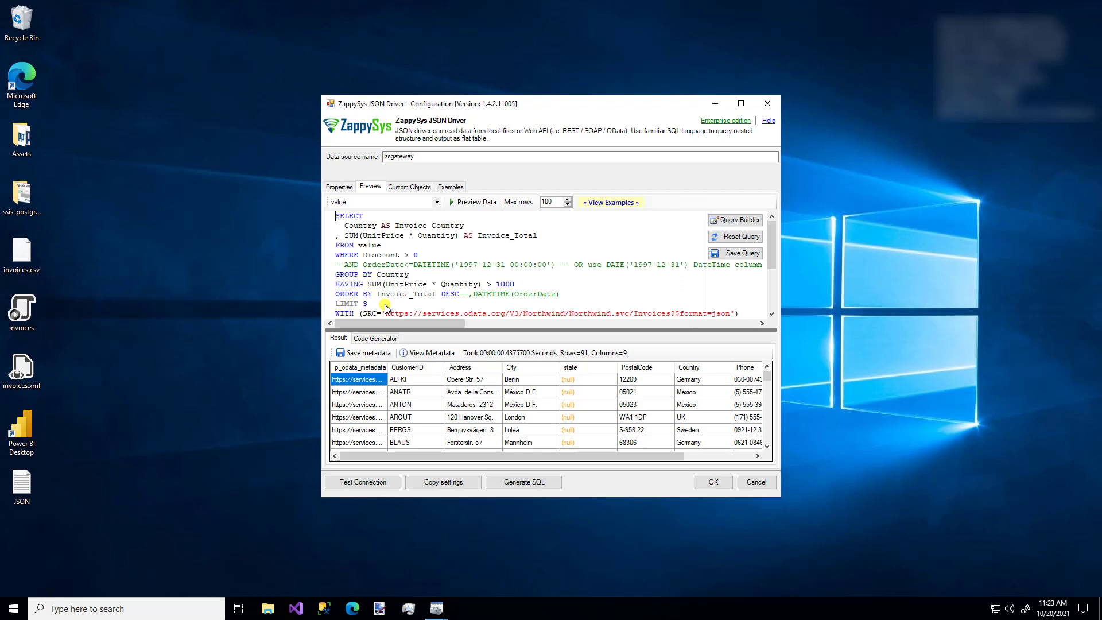
Run the invoice example to show totals for UK, Mexico and Germany, inspecting its GROUP BY and FROM clauses.
double_click(623, 313)
click(643, 312)
click(471, 204)
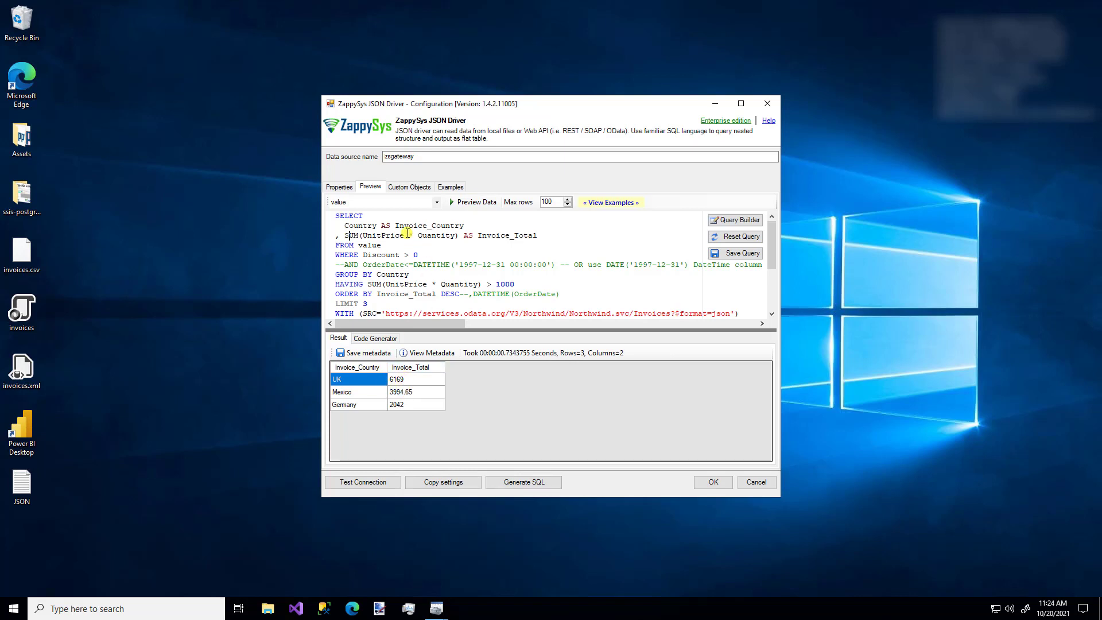
double_click(392, 274)
click(442, 255)
double_click(368, 245)
Browse the Other examples, URL JOIN Custom Metadata and Array Transformation 2D array, ending on Functions Math.
click(413, 189)
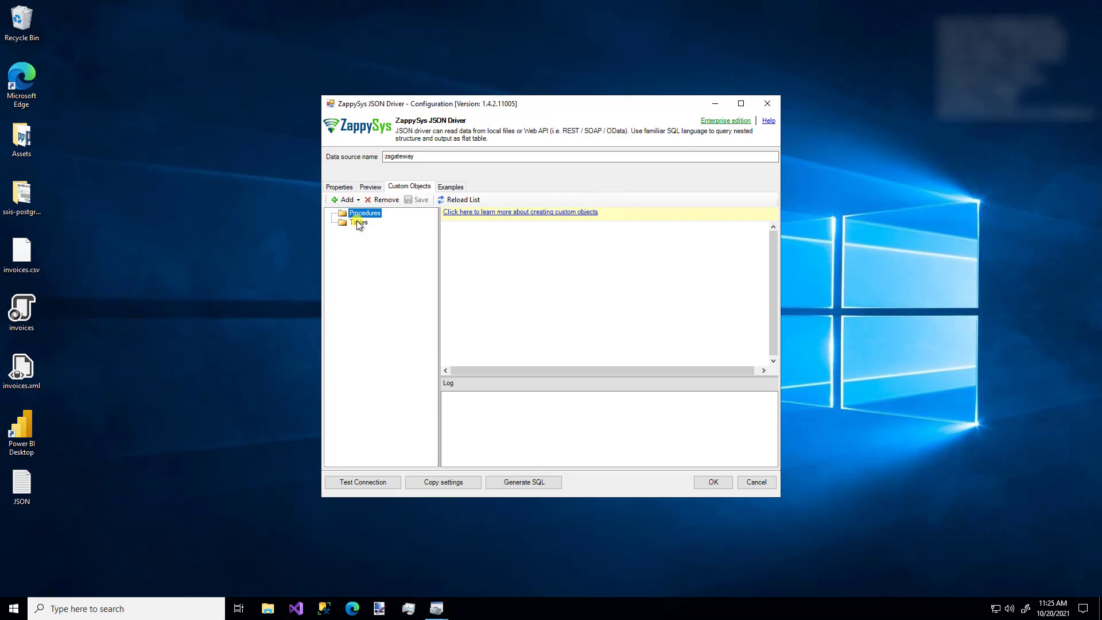
click(451, 187)
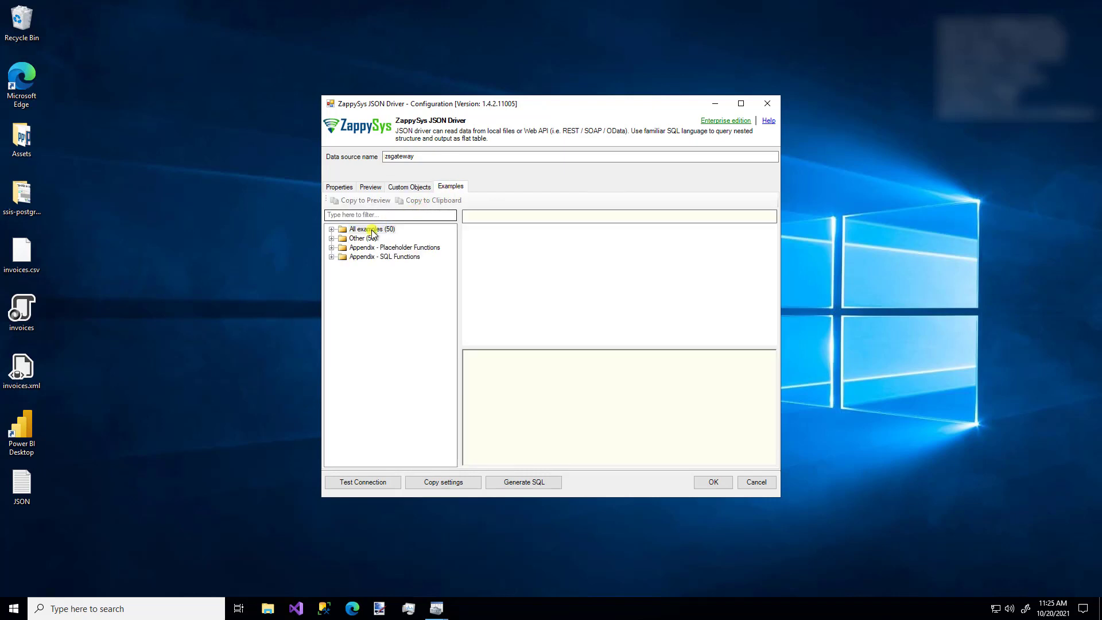
click(332, 239)
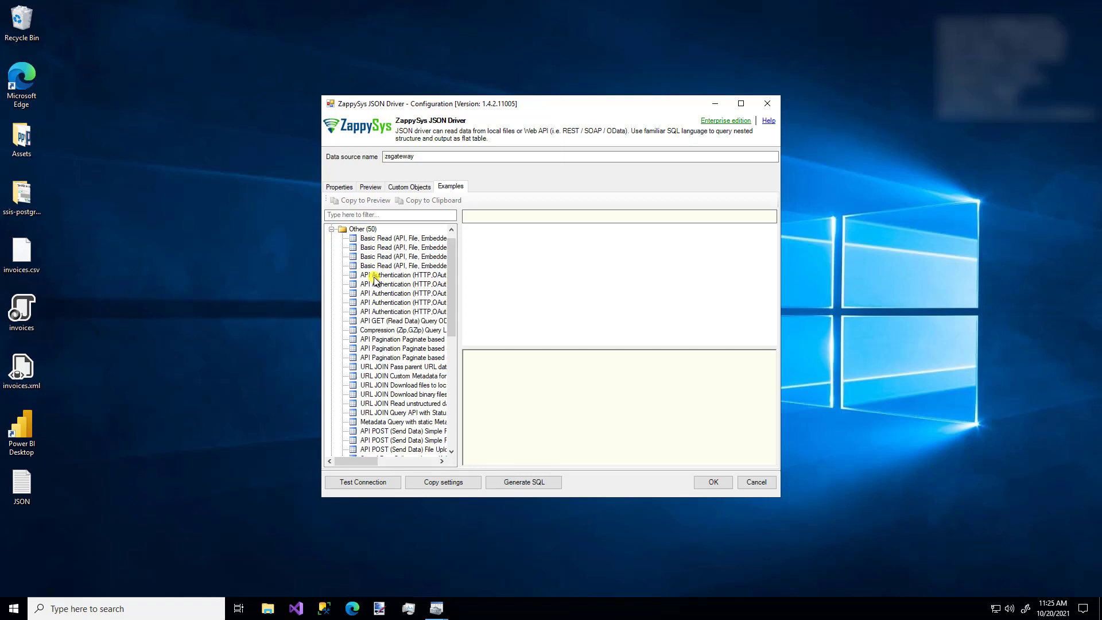
click(395, 377)
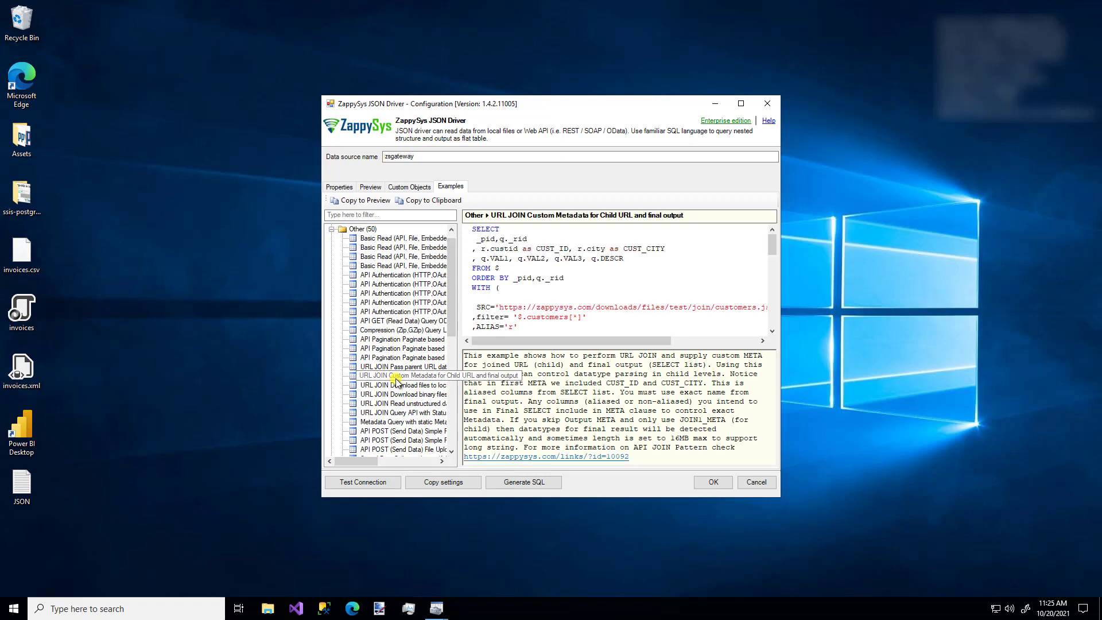
scroll(396, 380, down, 9)
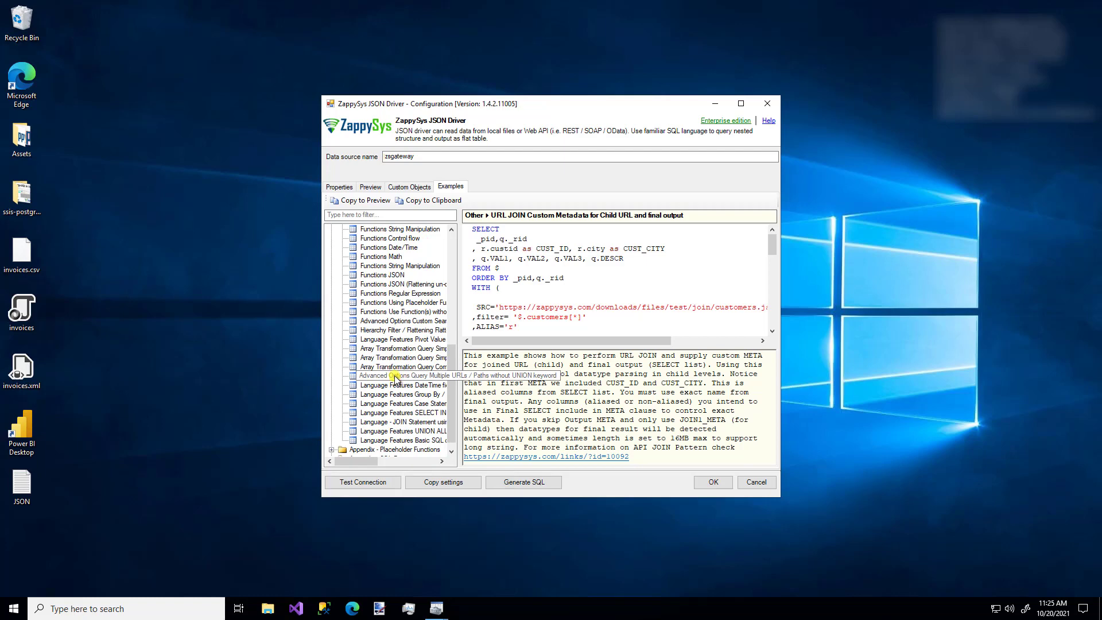
click(393, 358)
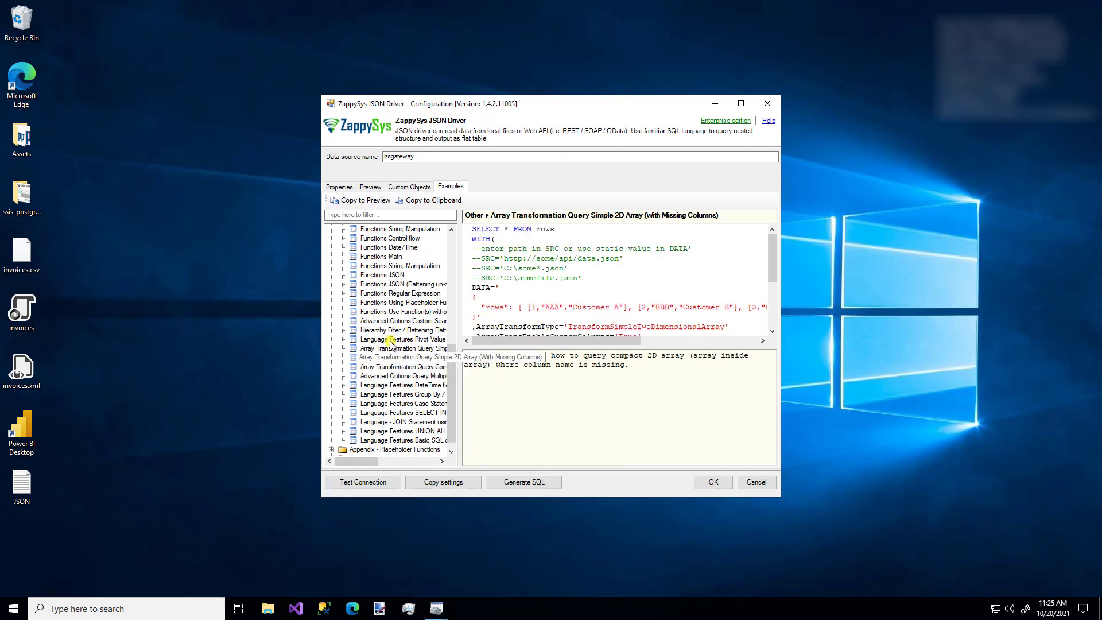
click(379, 259)
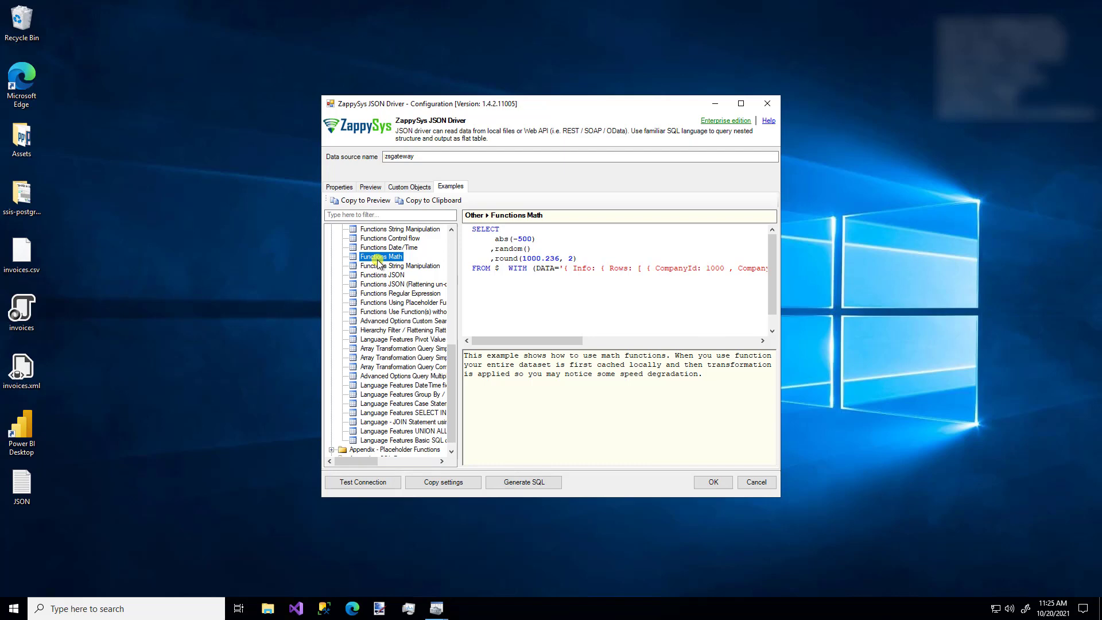
Review the Settings, Throttling, Response Error Handling, Data Format, Pivot Columns and Filter Options tabs.
click(339, 187)
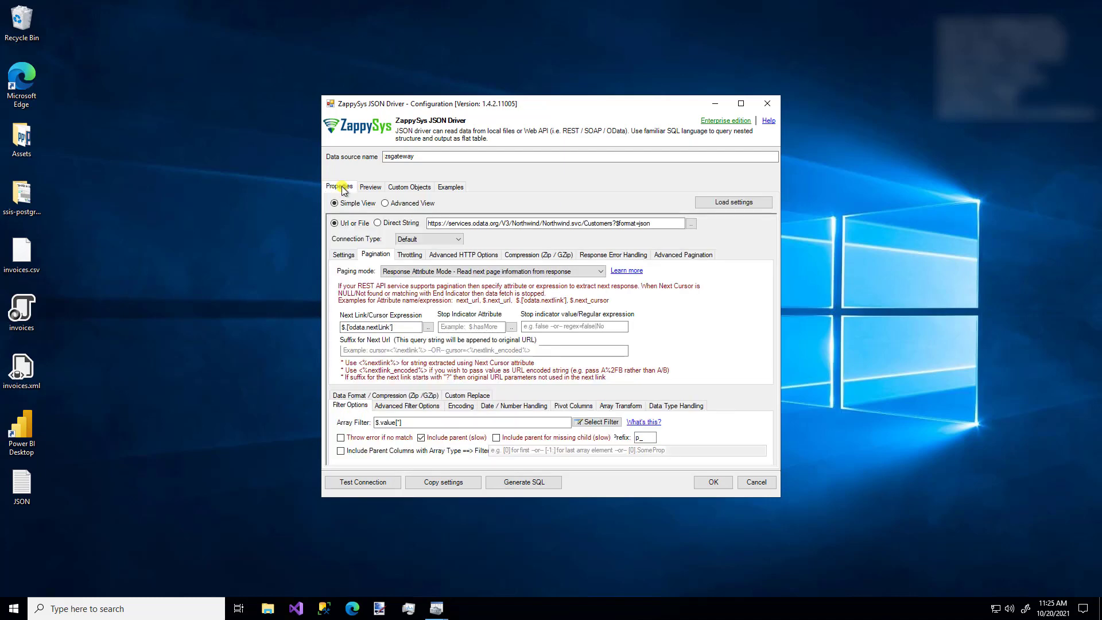
click(345, 256)
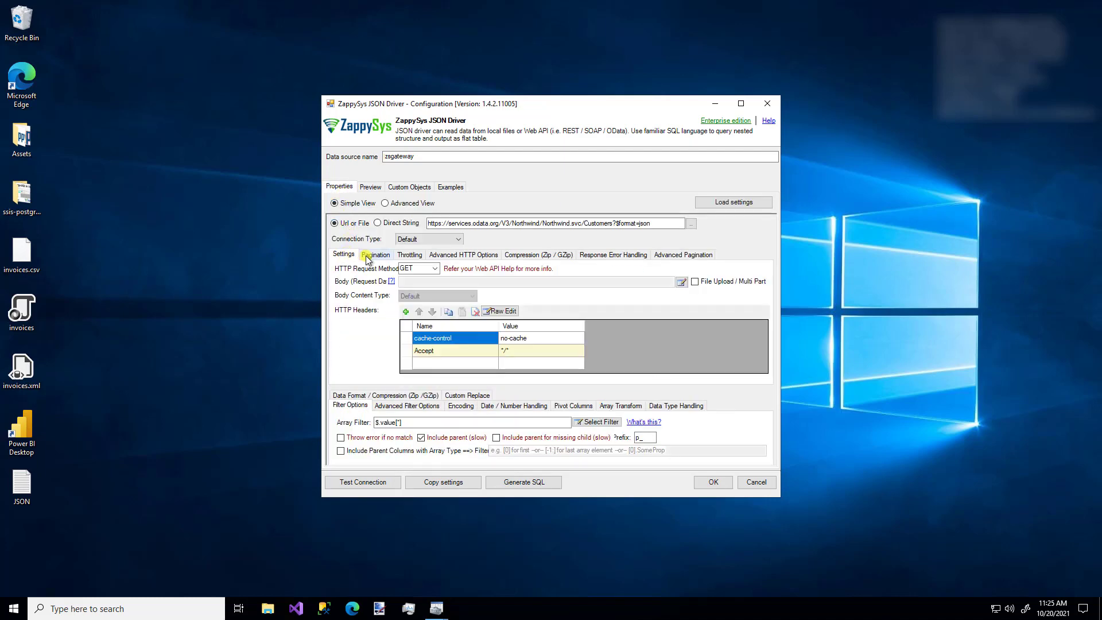
click(410, 256)
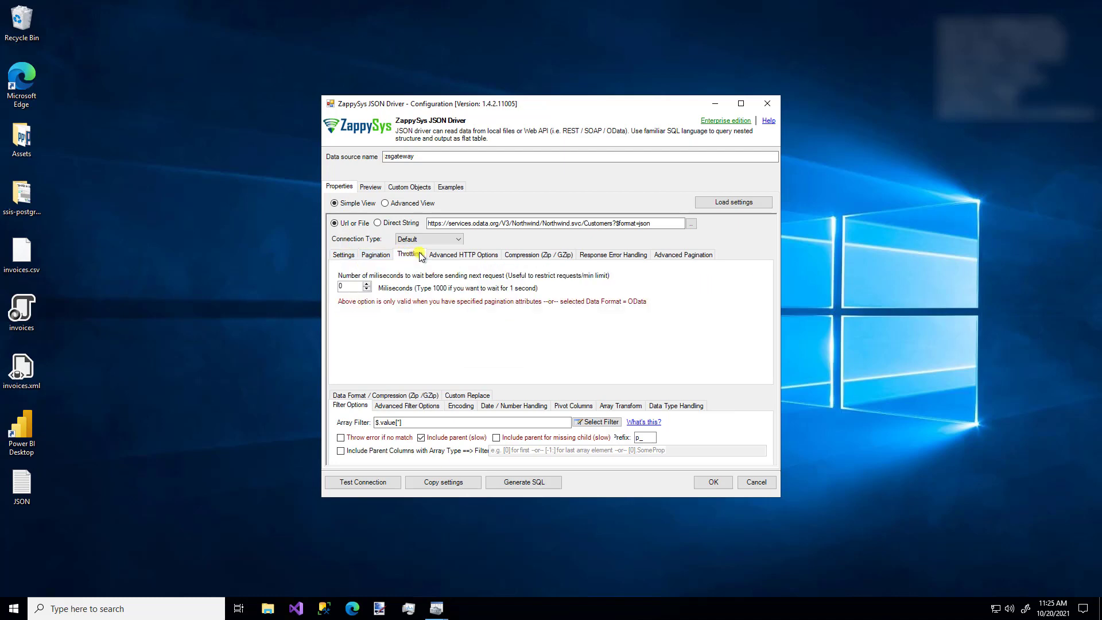
click(608, 256)
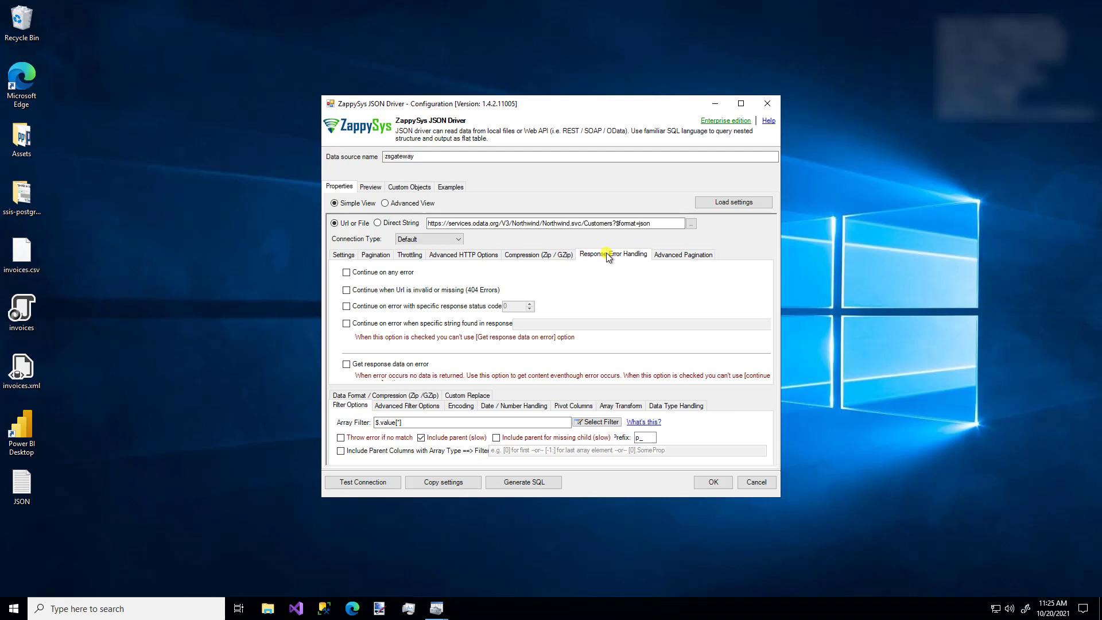
click(363, 396)
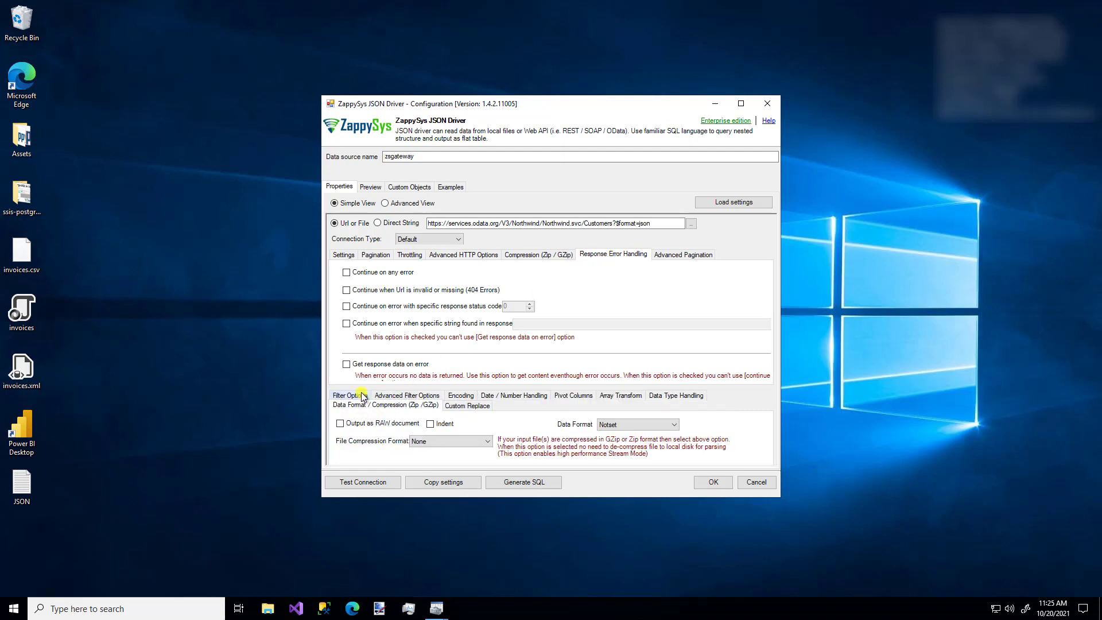
click(573, 396)
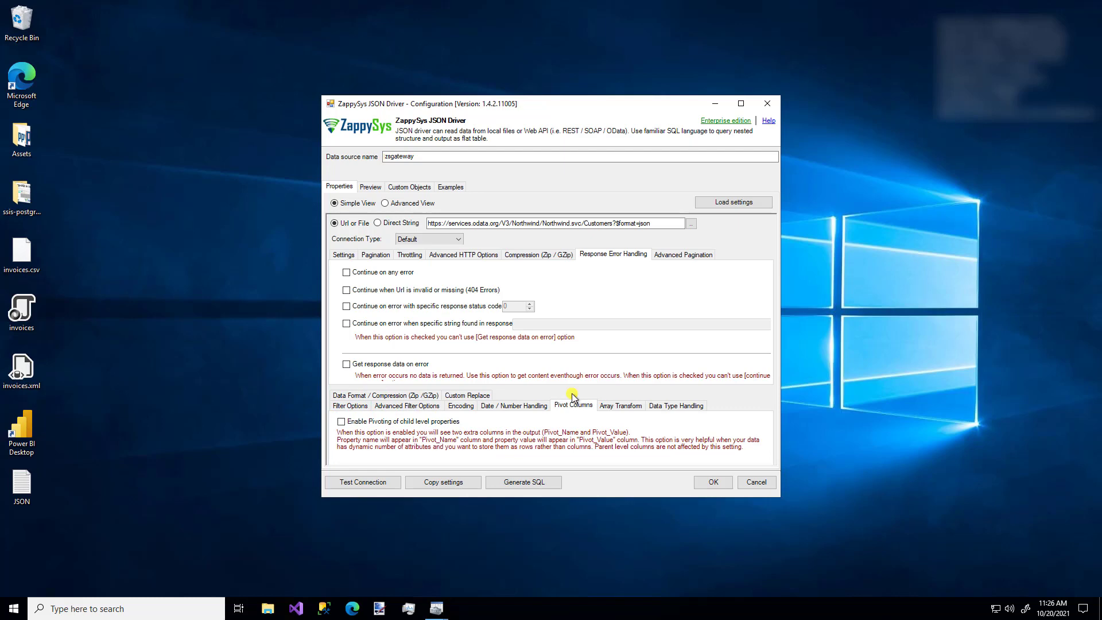
click(352, 406)
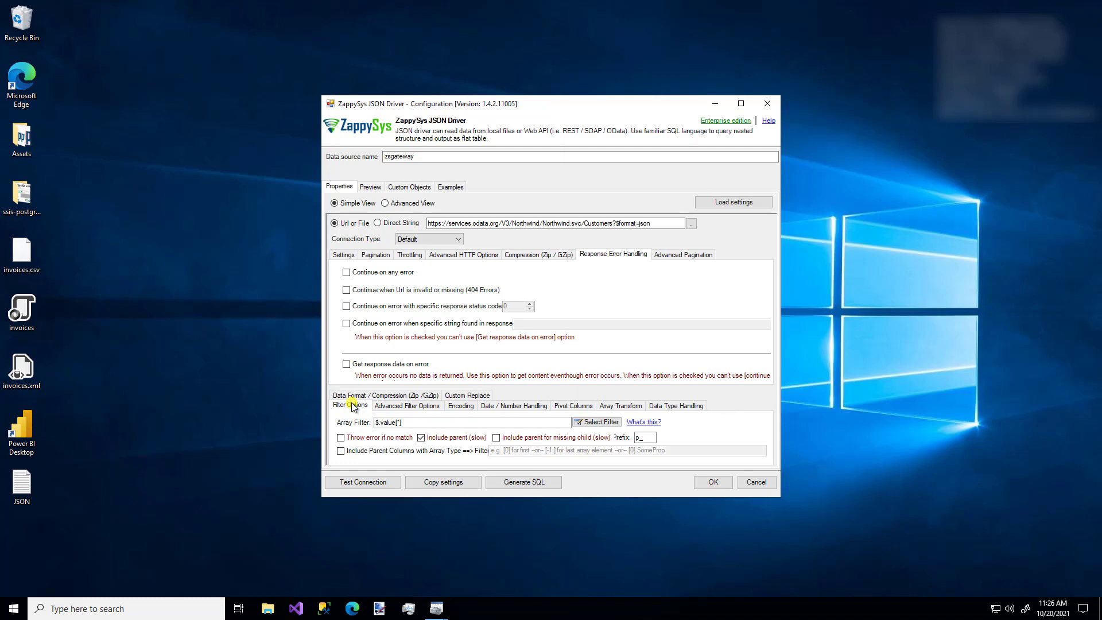
Test the zsgateway connection successfully and save the driver configuration.
click(370, 482)
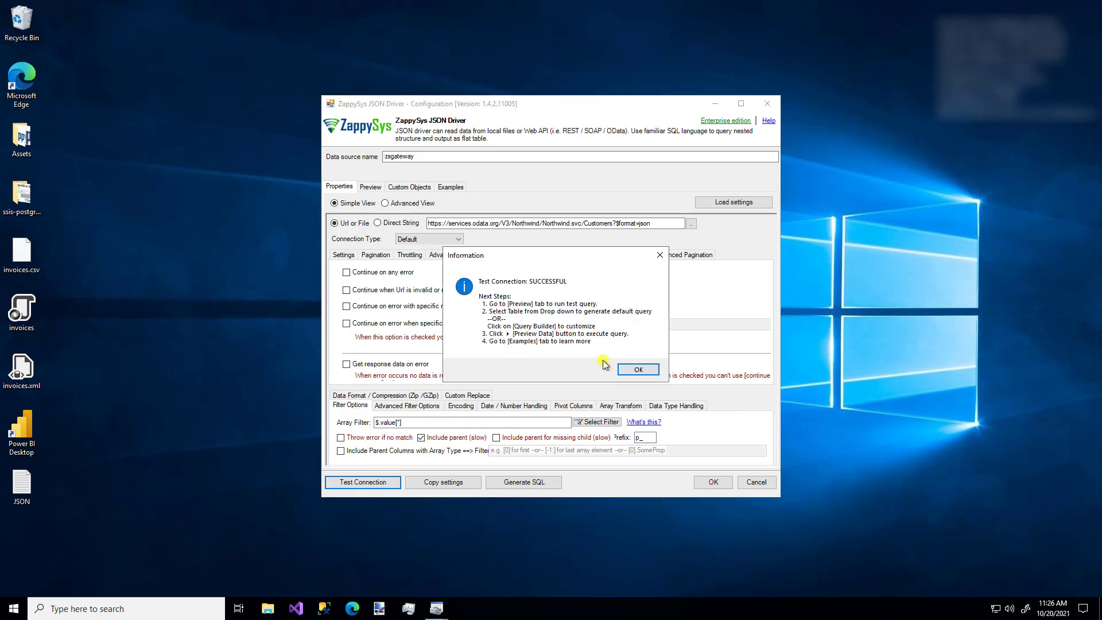
click(633, 369)
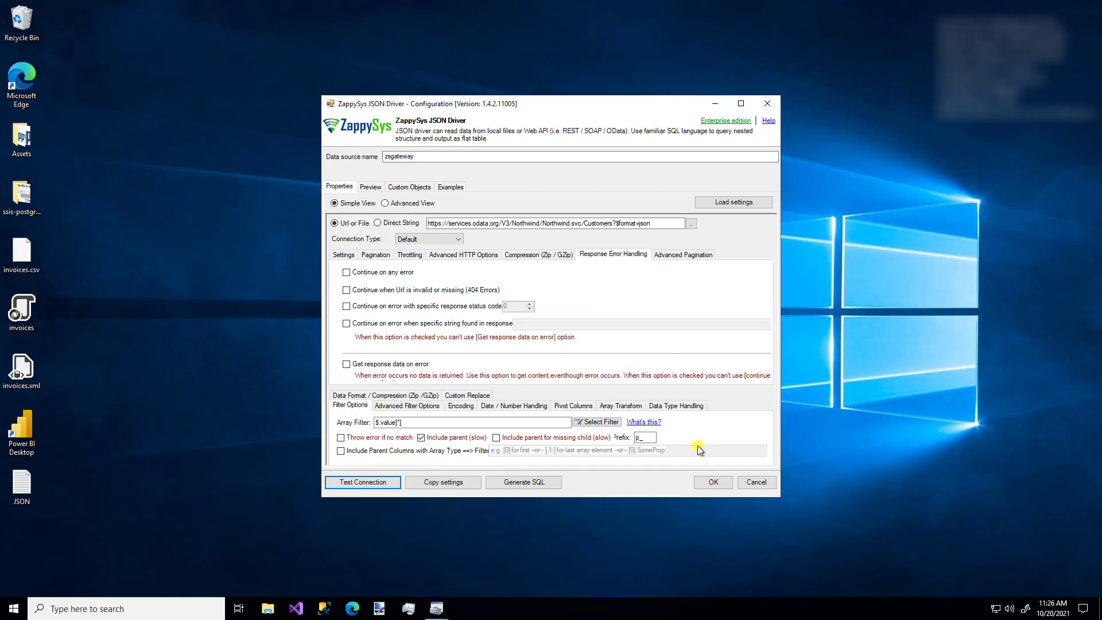
click(711, 484)
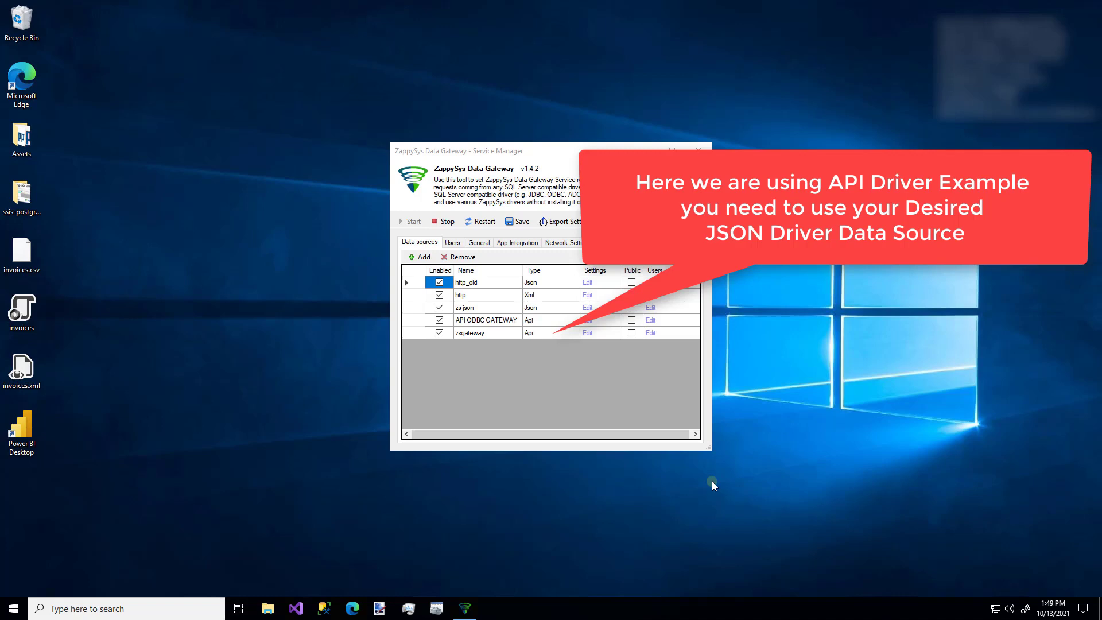
Open the ODBC solution, add a new report to the Reports folder, and advance to data source selection.
click(296, 608)
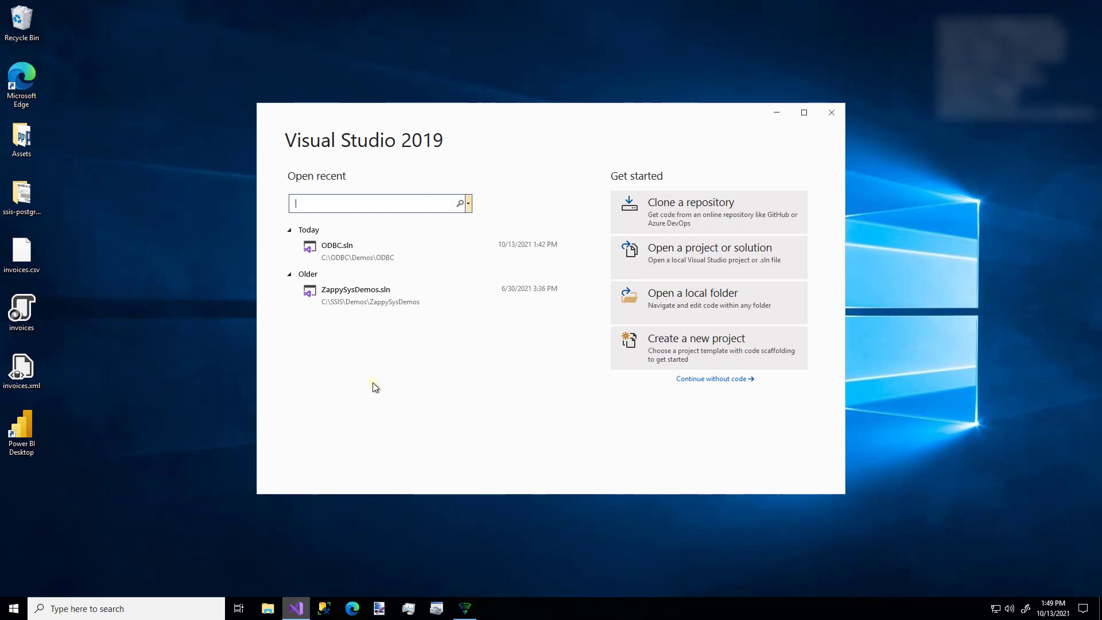
click(353, 256)
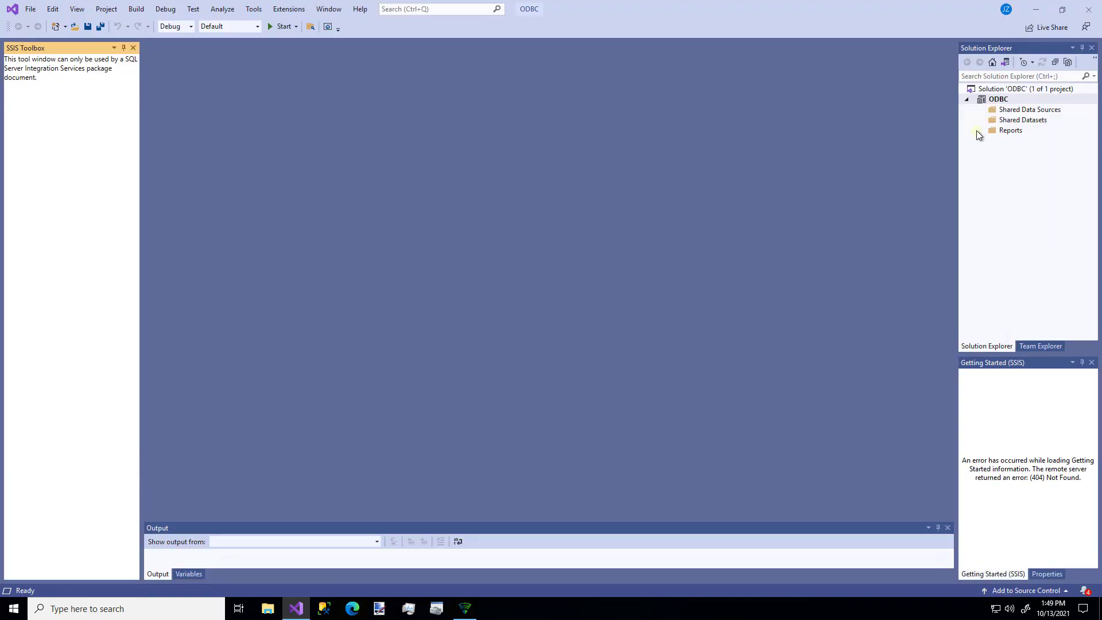
right_click(1004, 130)
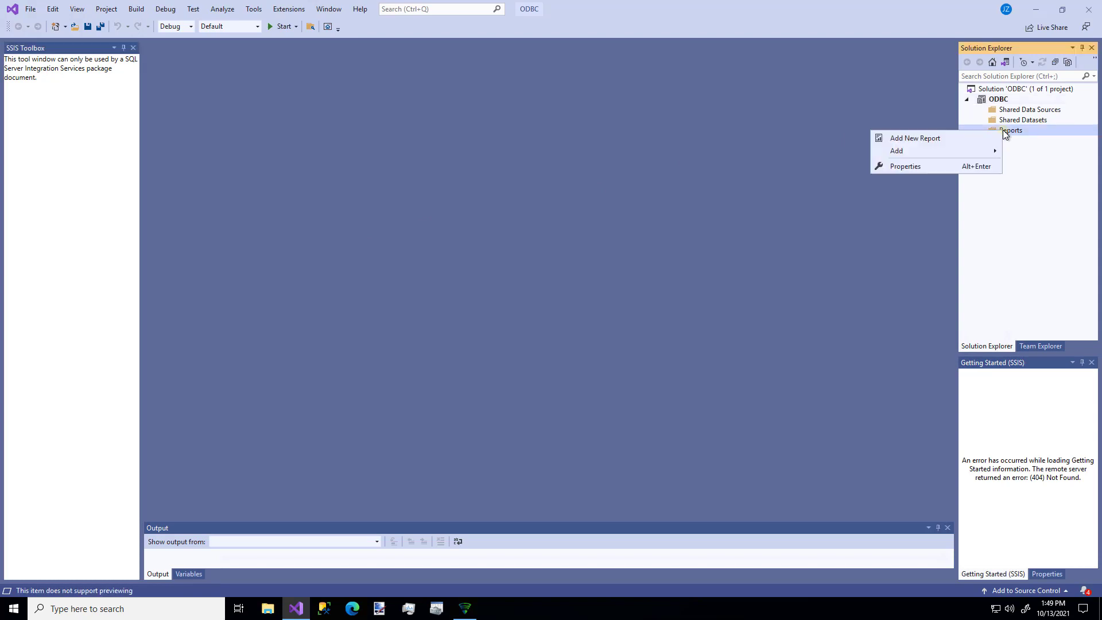
click(974, 141)
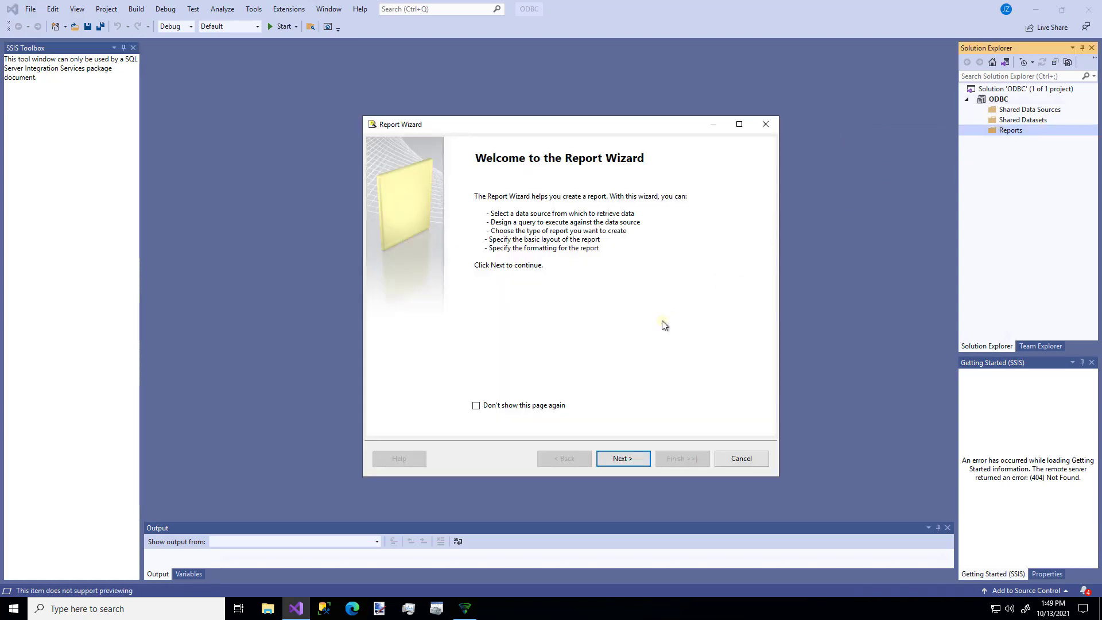
click(622, 459)
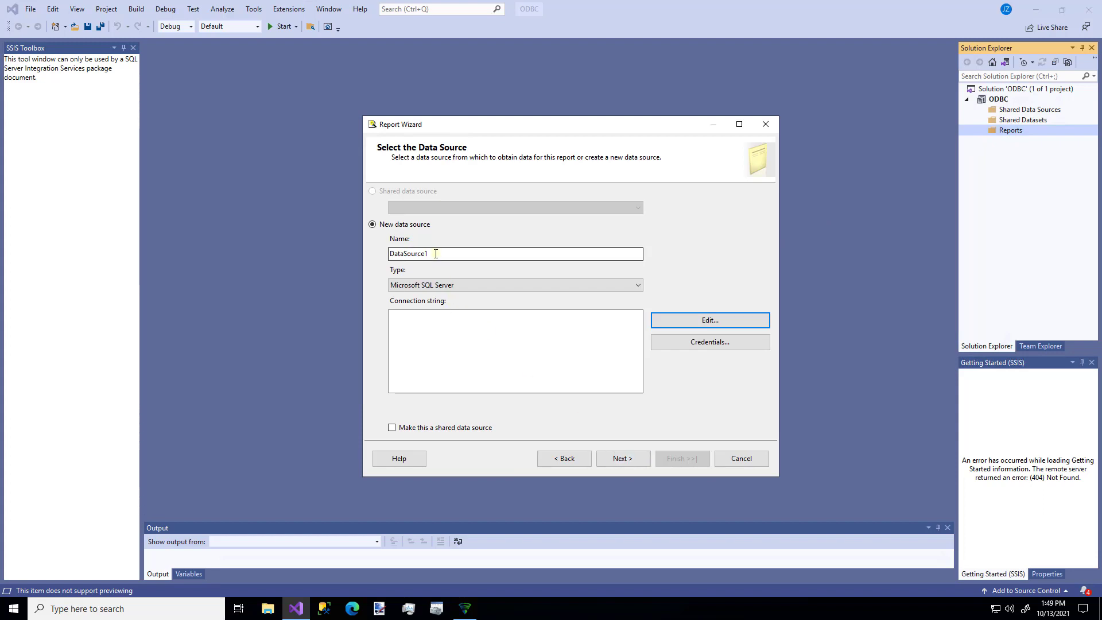
Point DataSource1 at server localhost,5000 using SQL Server Authentication with a saved login and password.
click(705, 320)
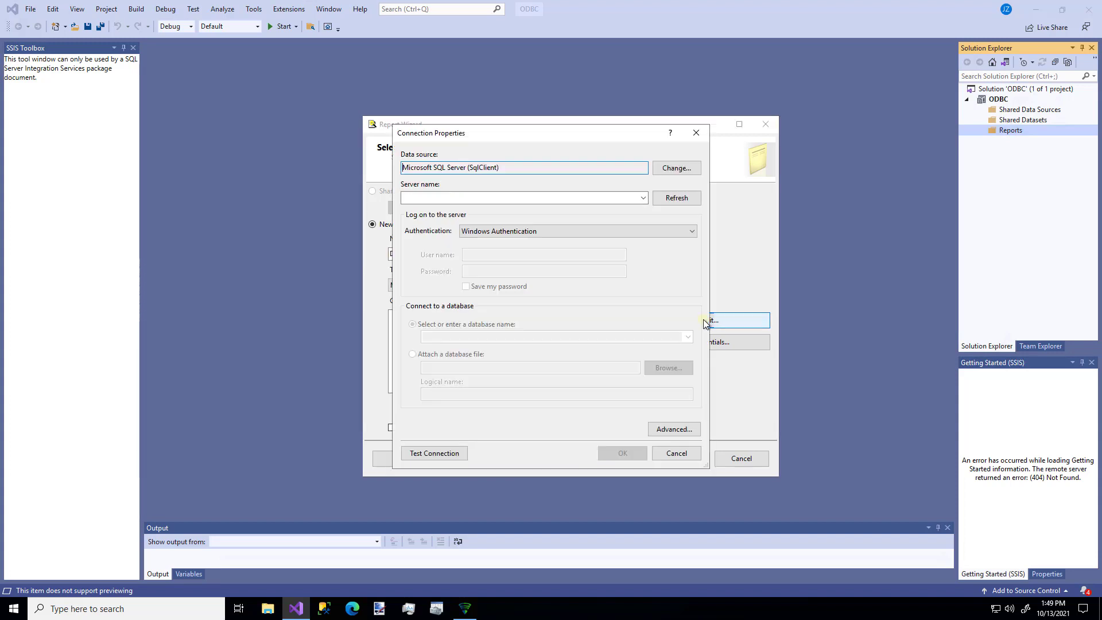
click(509, 203)
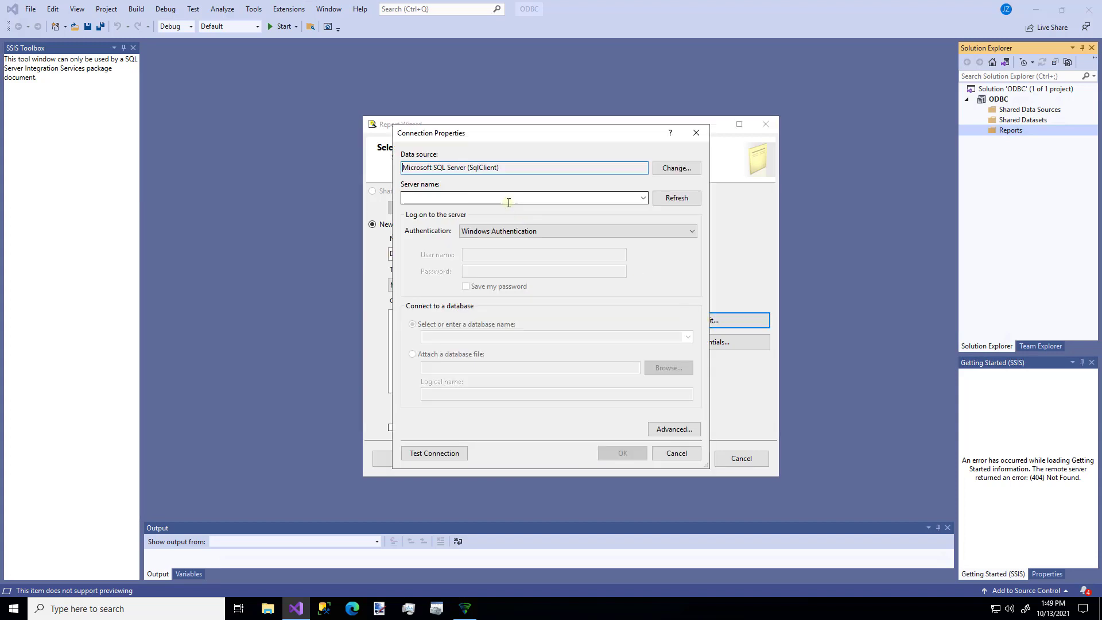
text(local)
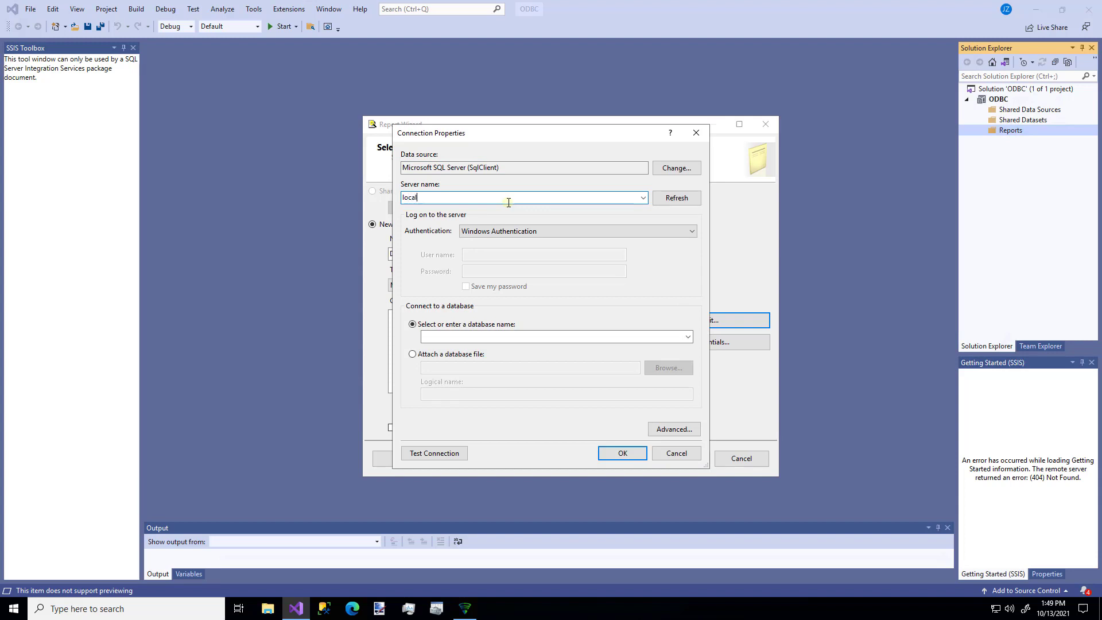
text(host,5000)
click(511, 231)
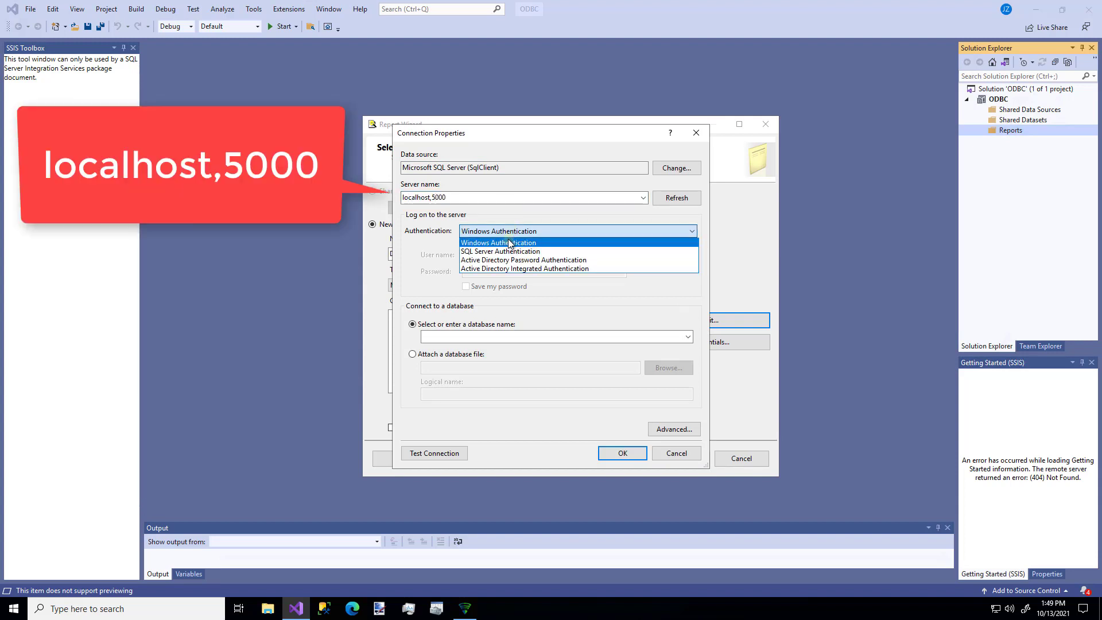
click(508, 252)
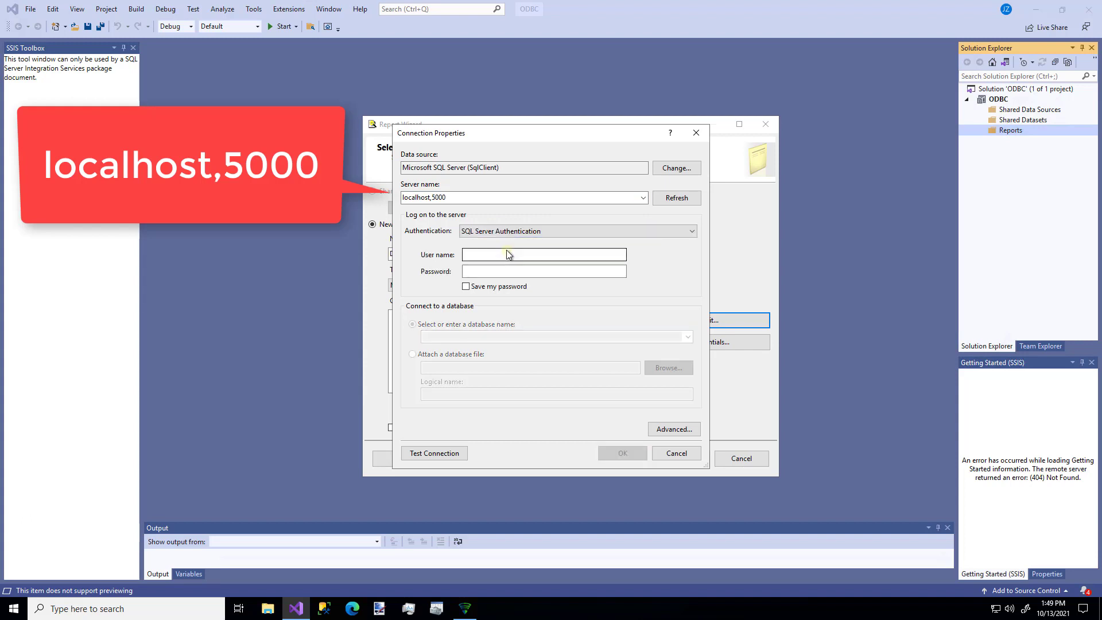
click(502, 255)
text(test)
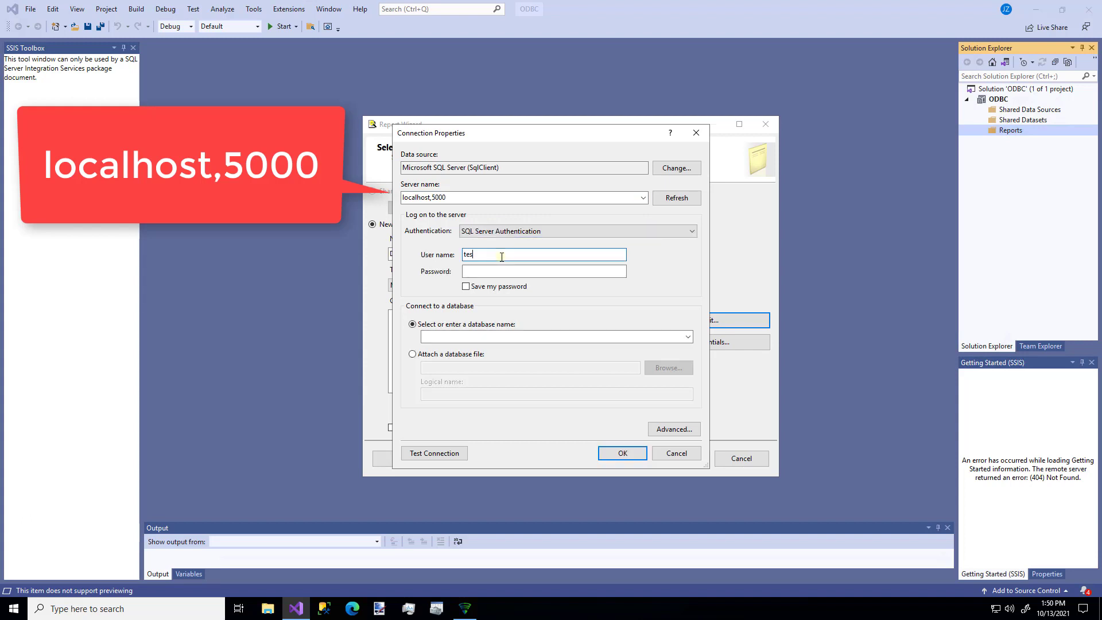
key(Tab)
text(test)
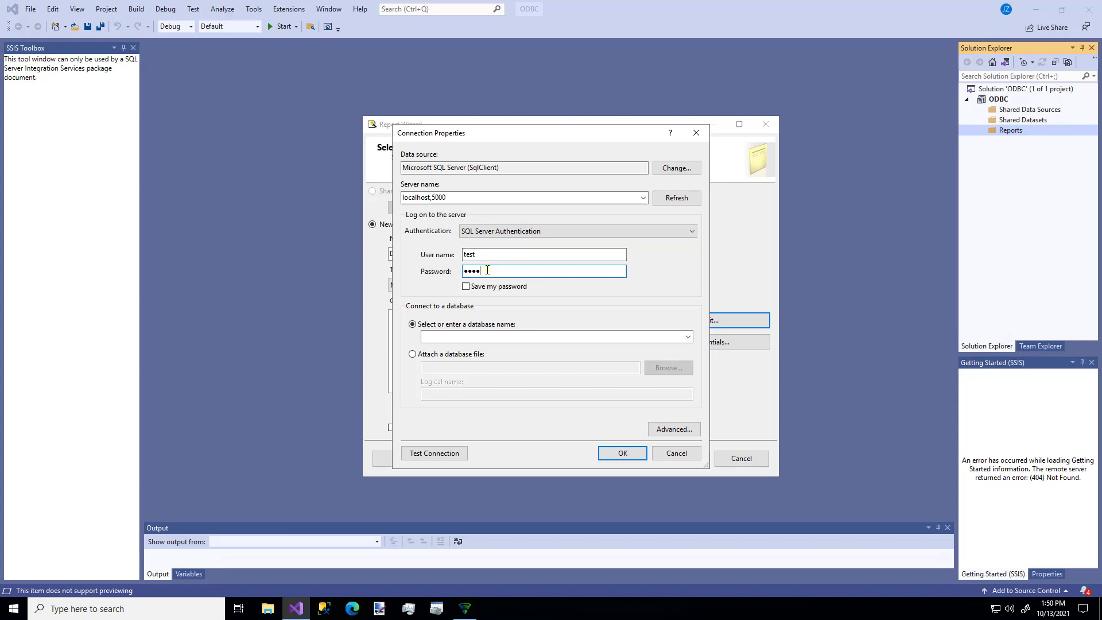
click(467, 289)
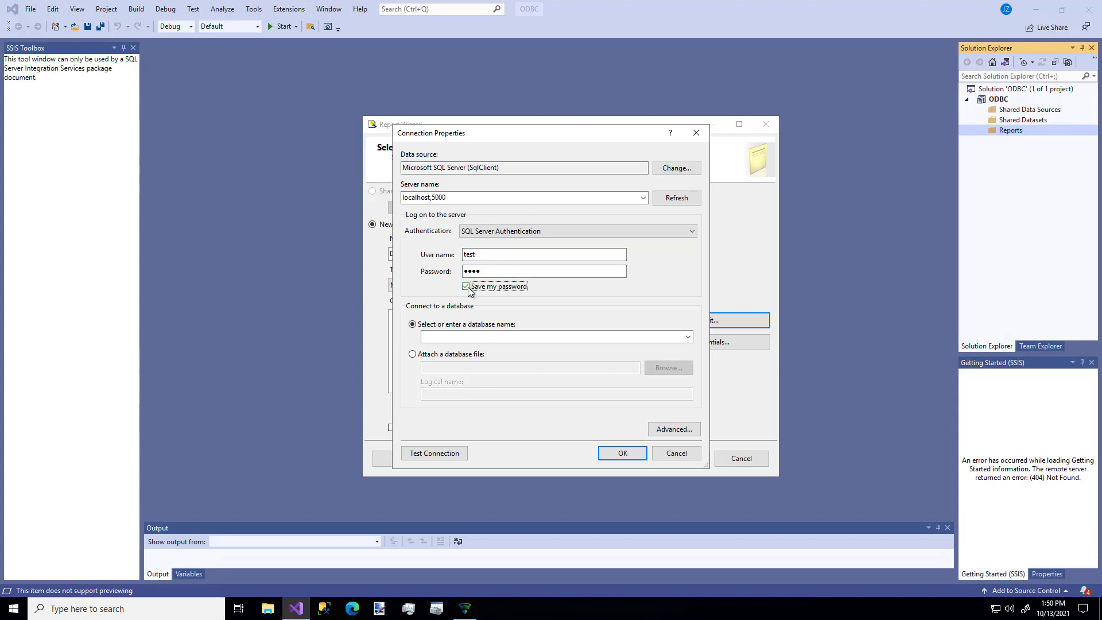
Select the zsgateway database, test the connection successfully, and confirm the settings.
click(686, 337)
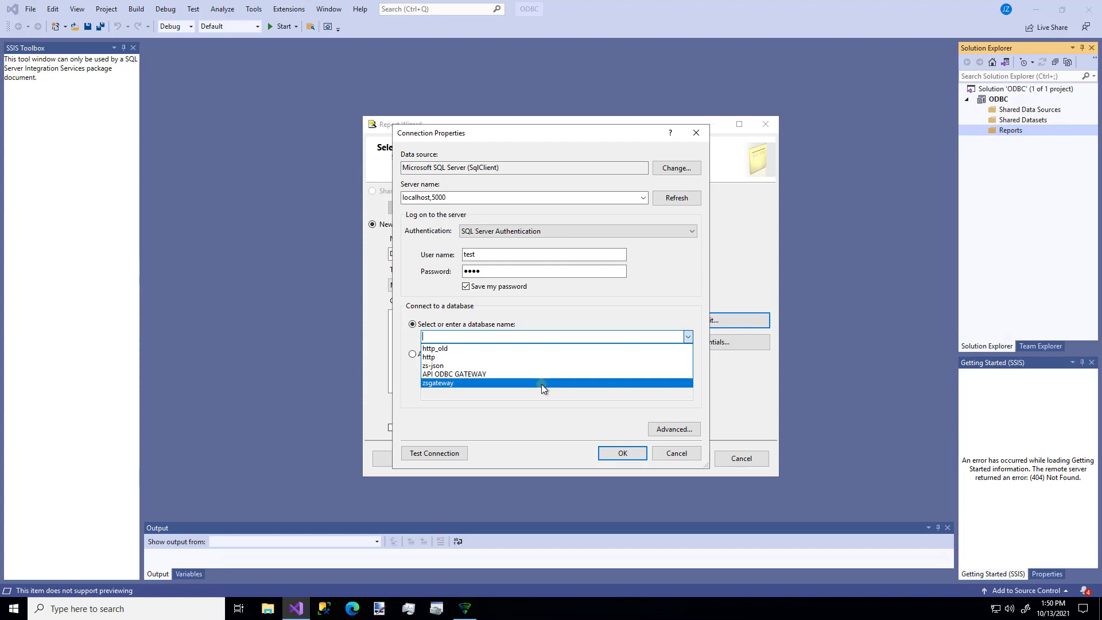
click(542, 383)
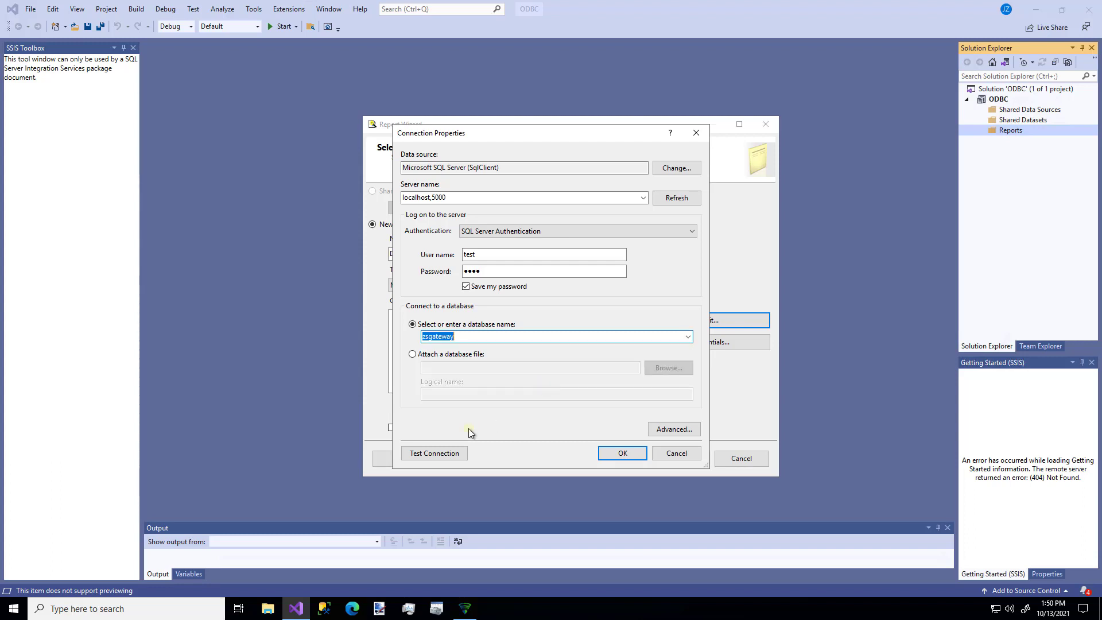
click(439, 453)
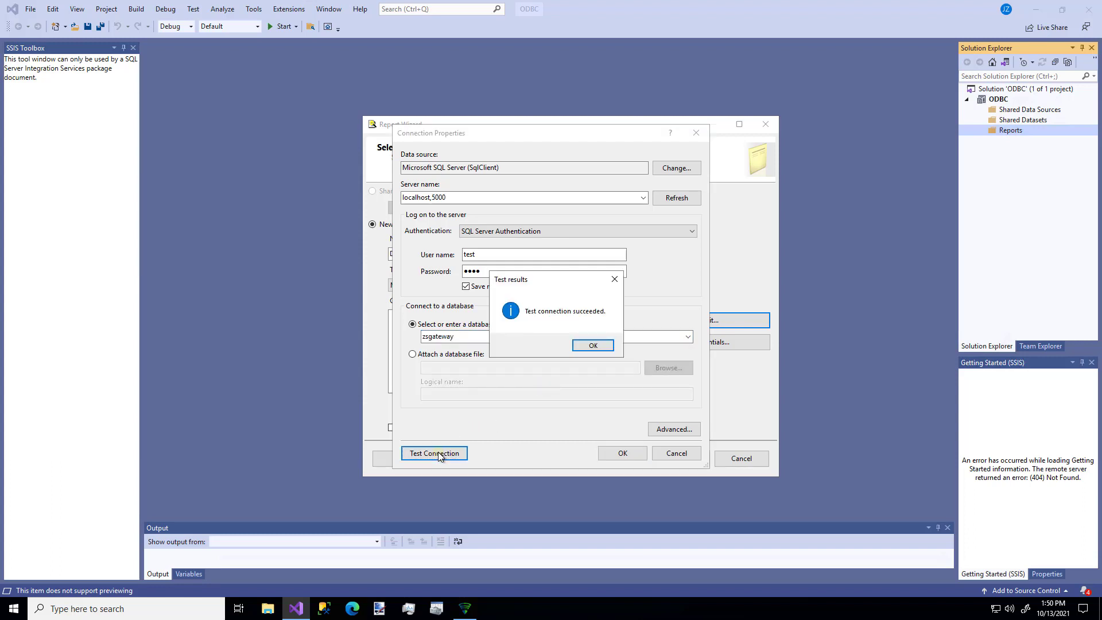
click(592, 345)
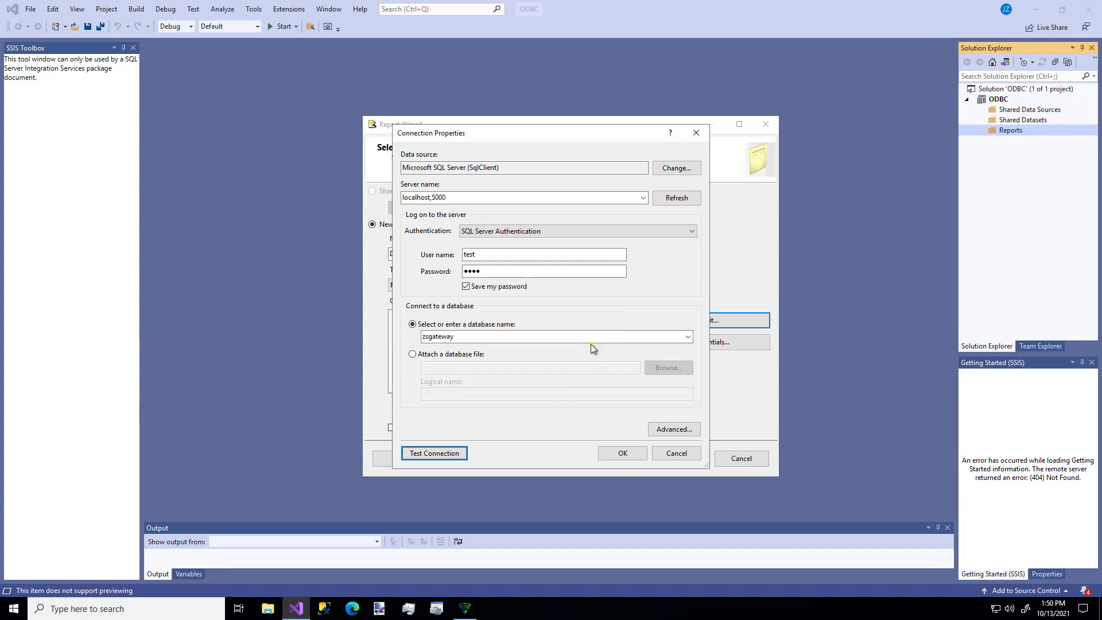
click(630, 452)
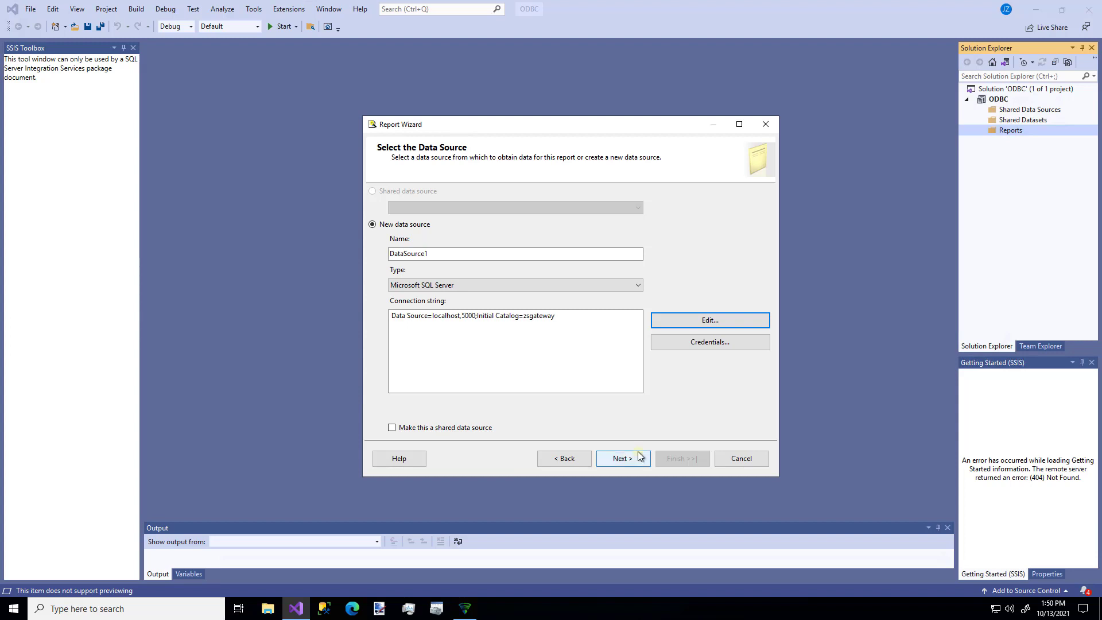
Build Report1 from 'select * from customer' as a tabular report with all fields in Details.
click(619, 465)
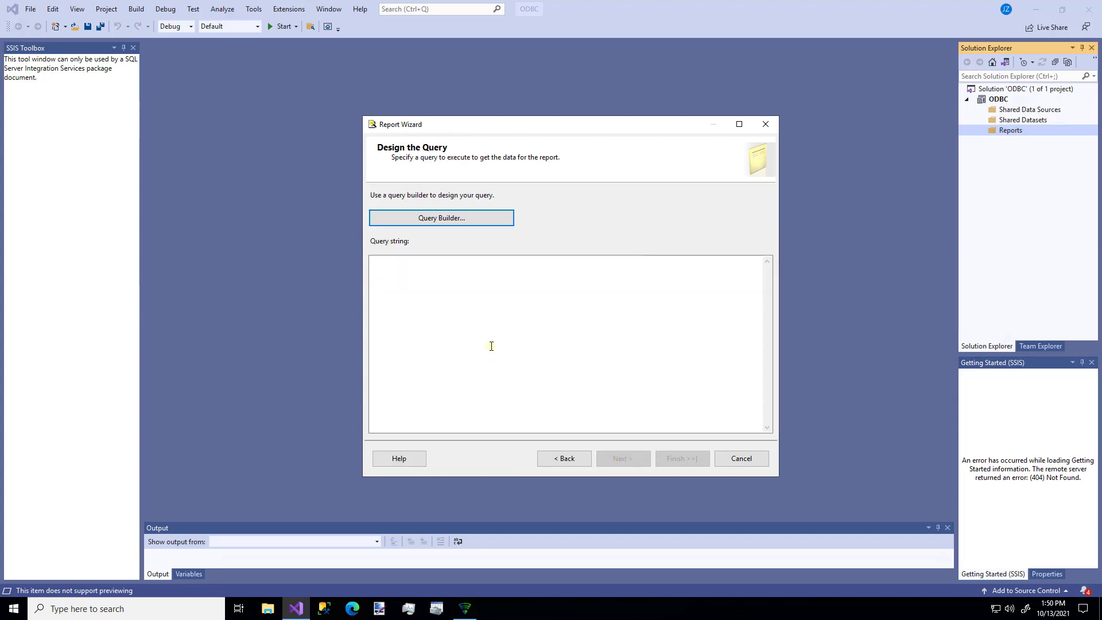
click(492, 346)
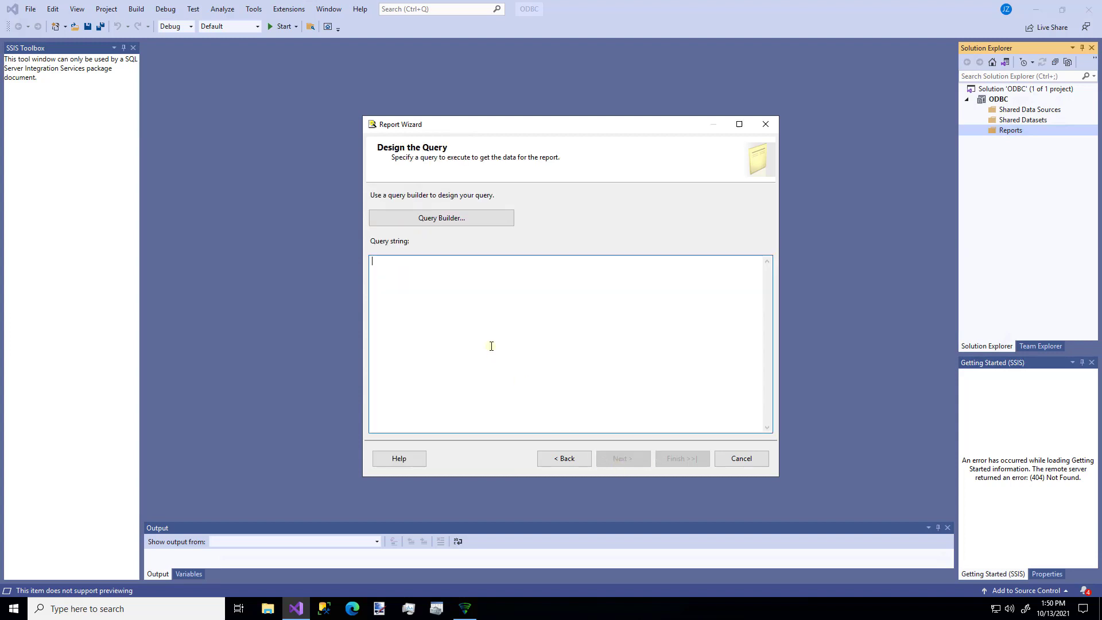
text(select )
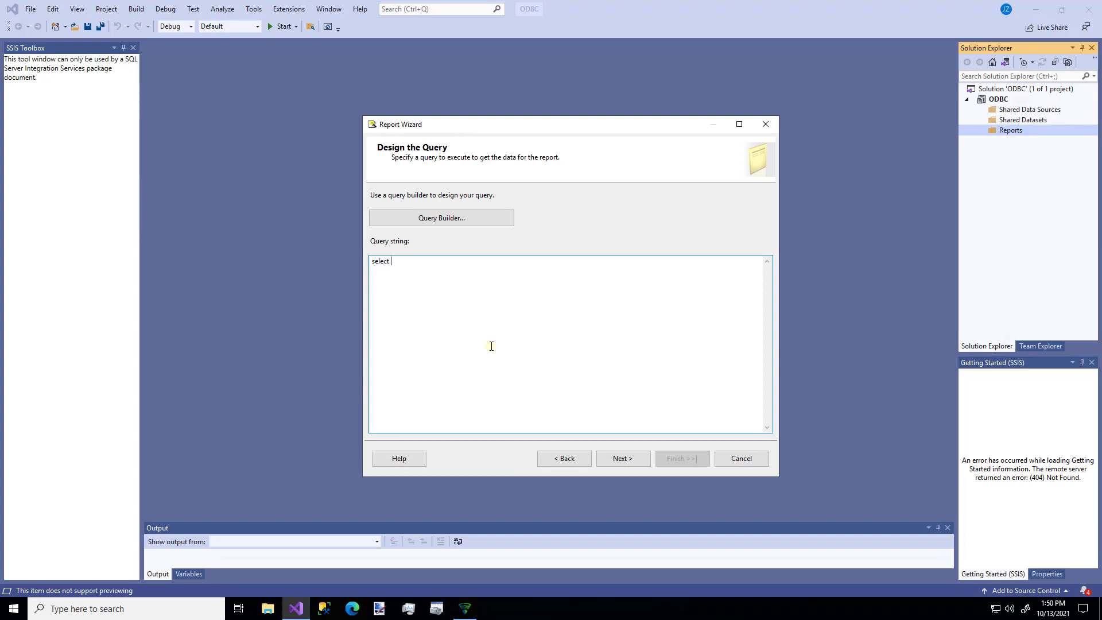
text(* from customers)
click(619, 457)
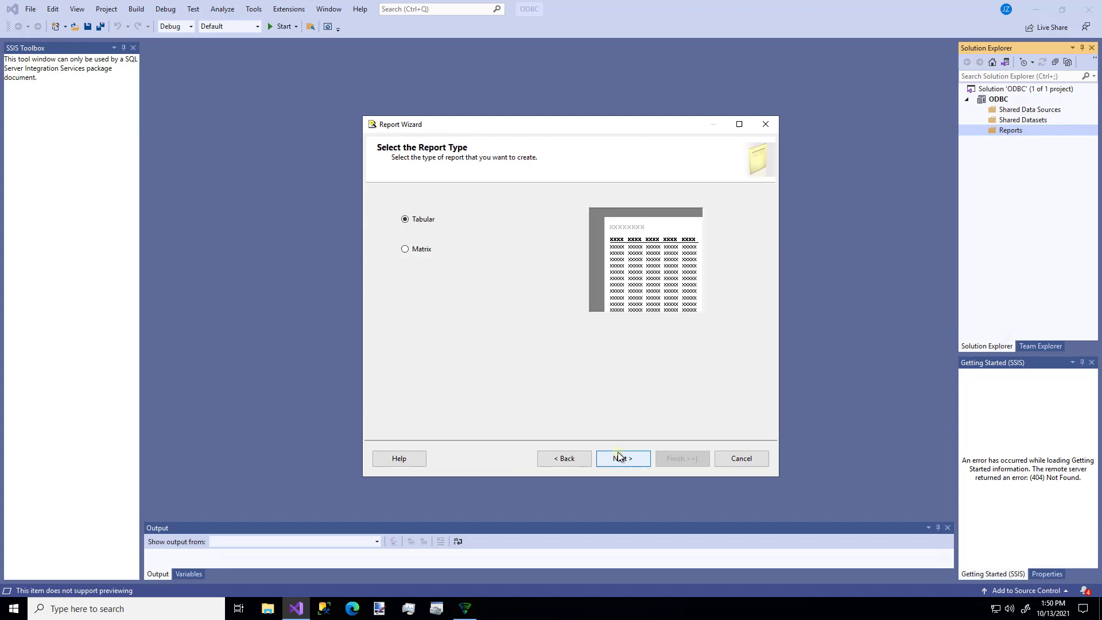
click(619, 456)
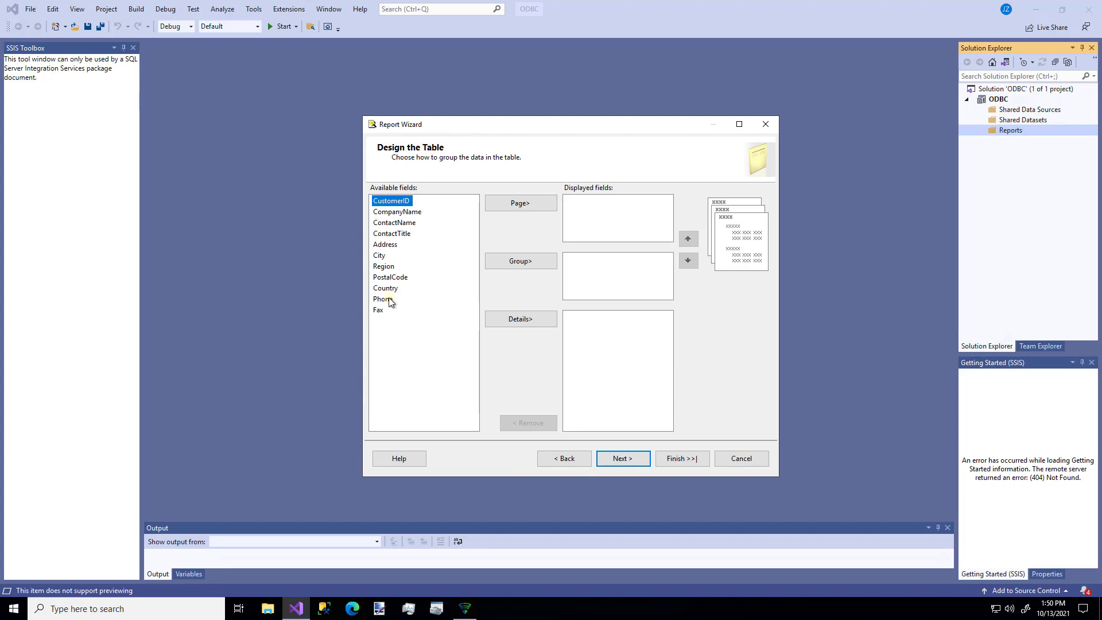
key(shift+Down)
key(shift+Down)
key(shift+Down)
key(shift+Down)
key(shift+Down)
key(shift+Down)
key(shift+Down)
key(shift+Down)
key(shift+Down)
key(shift+Down)
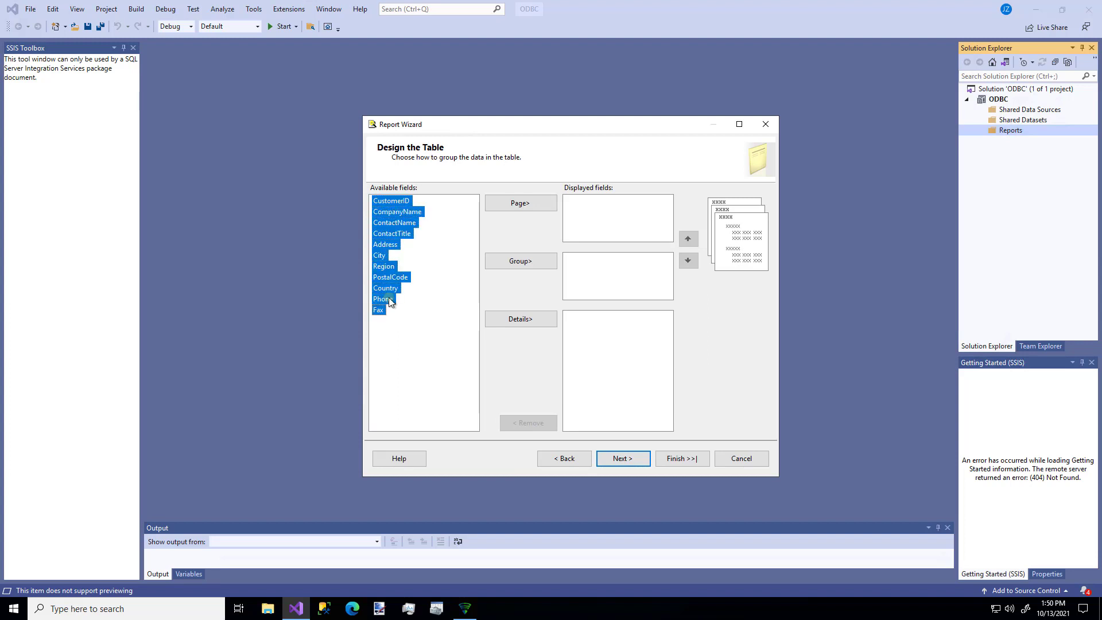
click(509, 319)
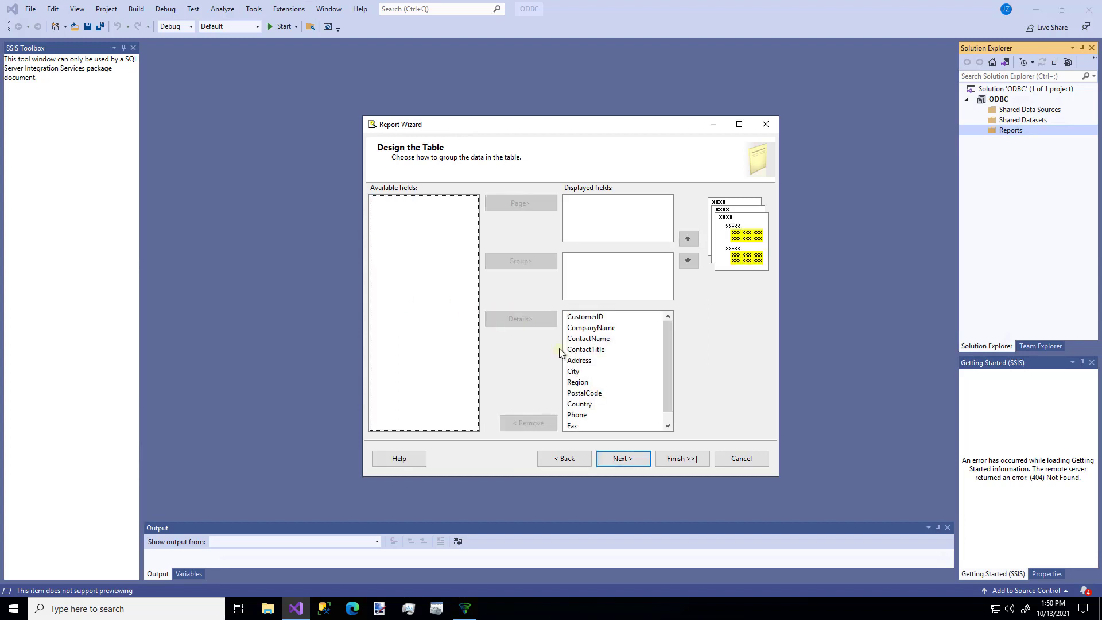
click(622, 458)
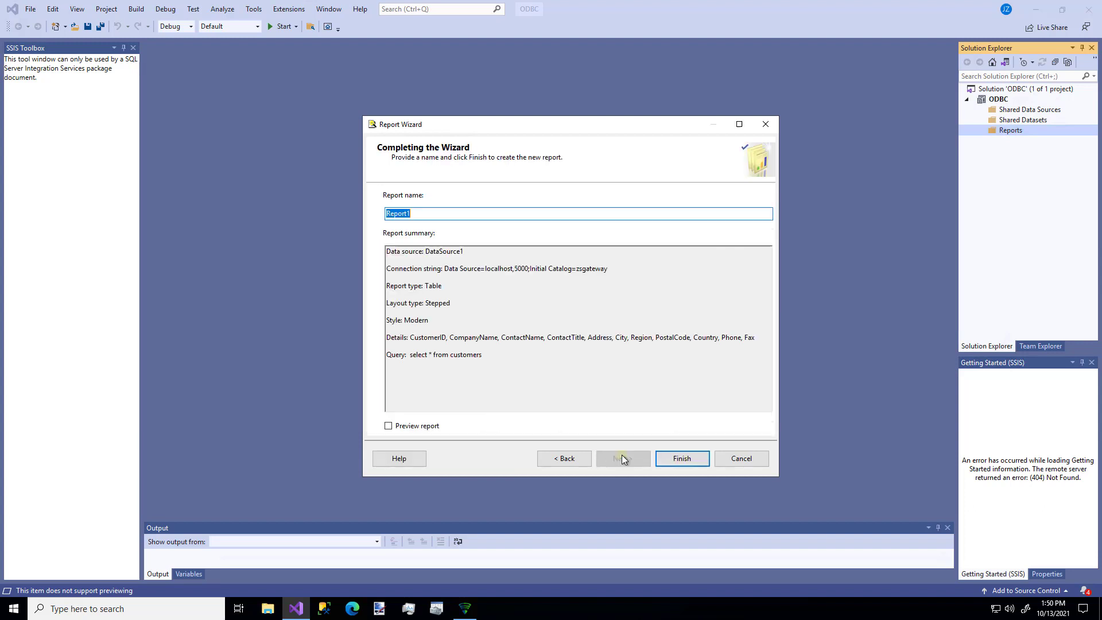
click(683, 459)
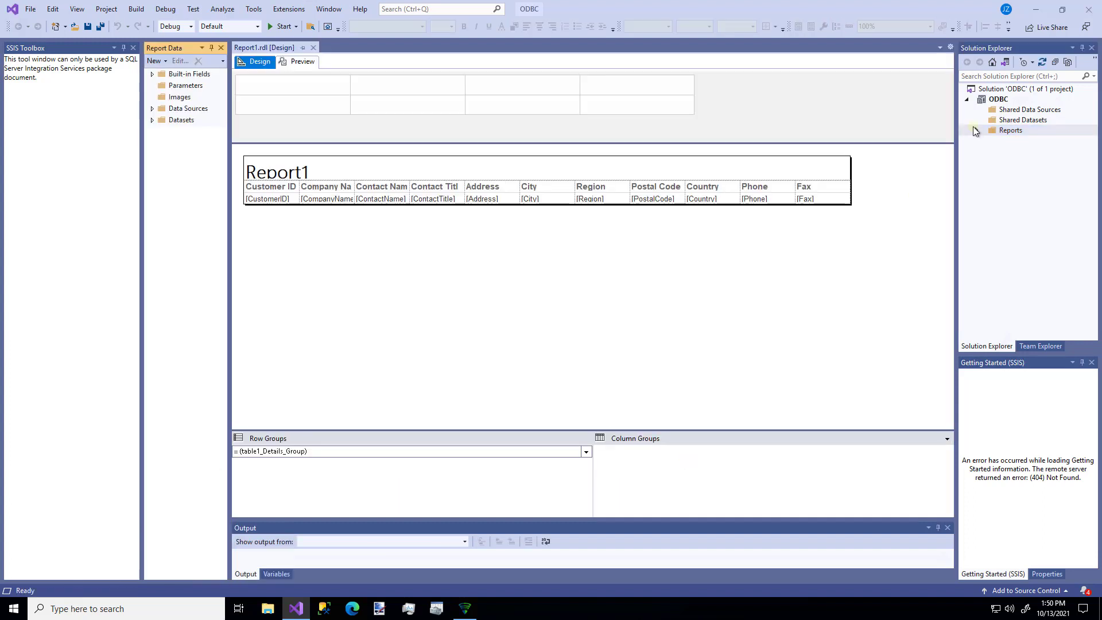
Show Report1.rdl under Reports and check DataSource1's properties, closing them unchanged.
click(975, 131)
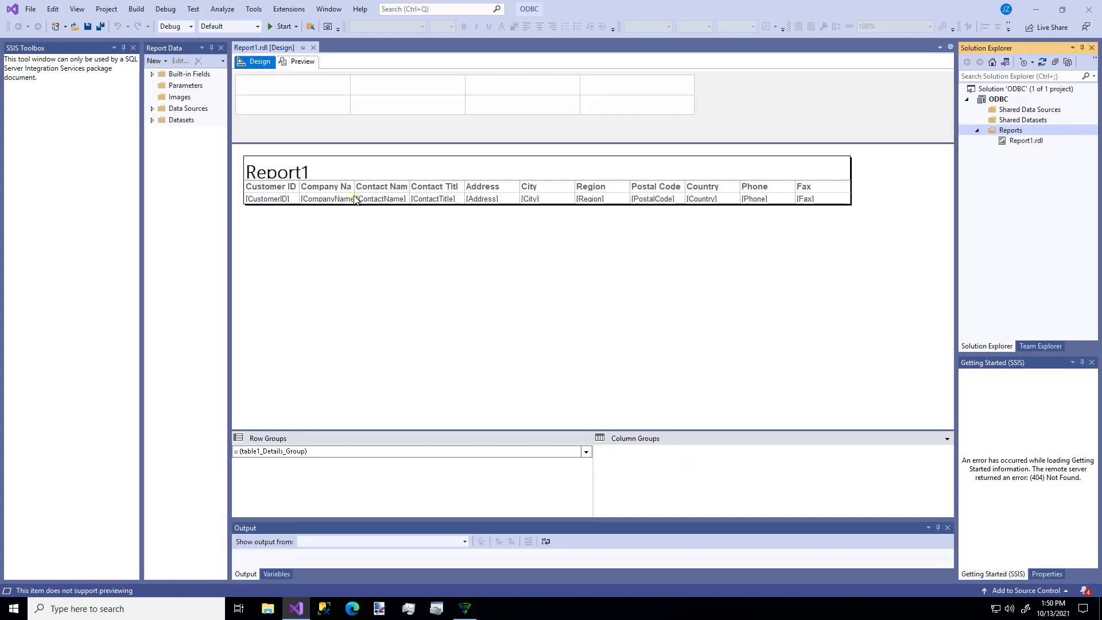
click(152, 109)
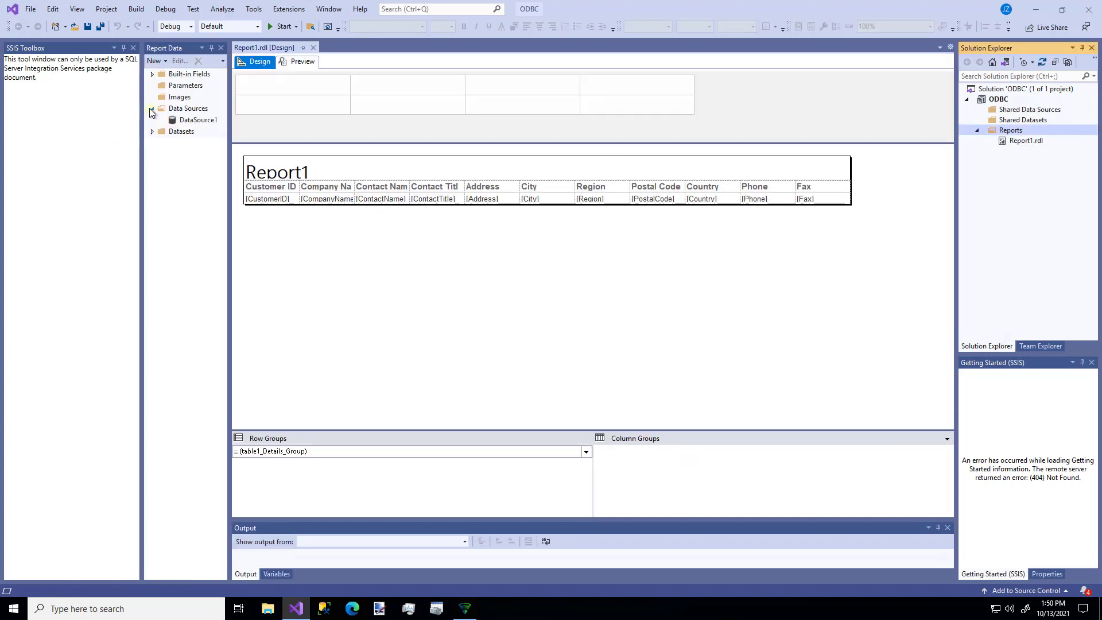
double_click(197, 121)
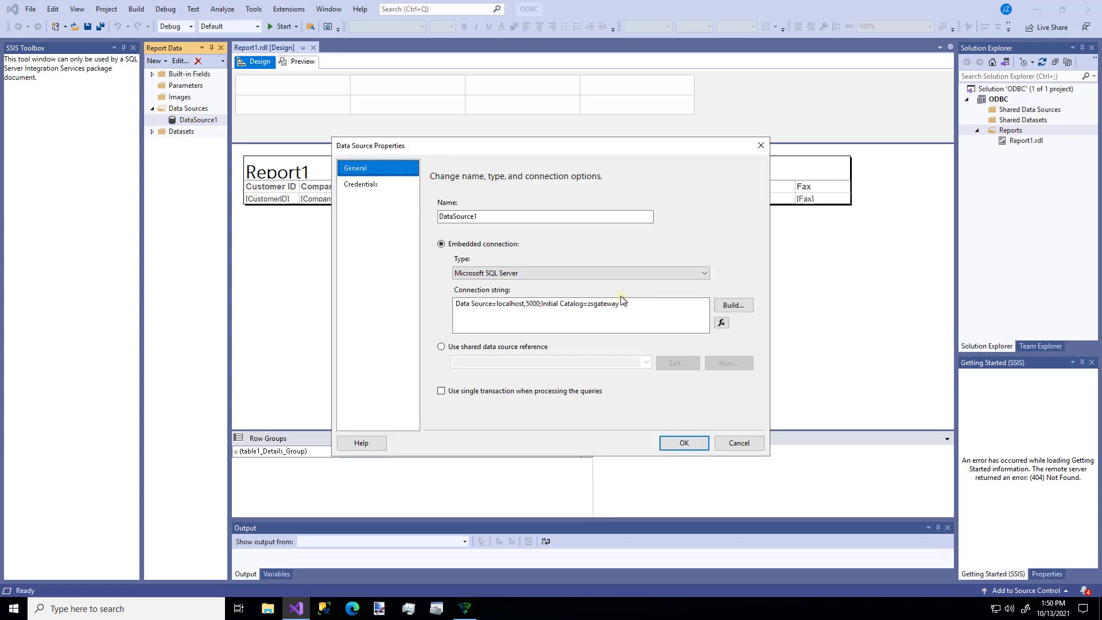
click(684, 443)
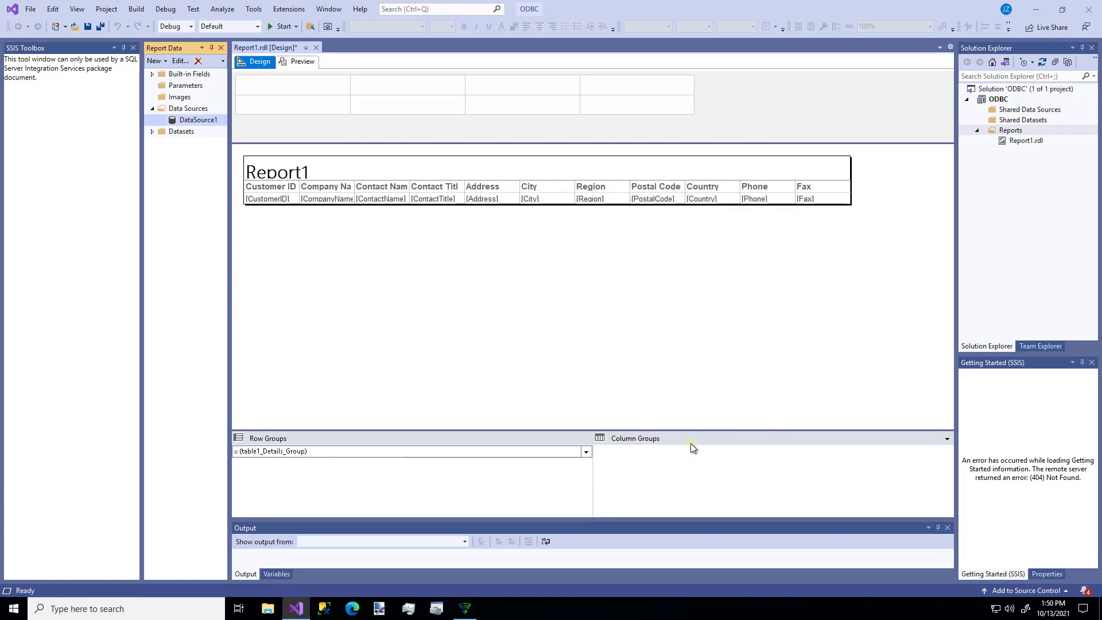
Preview Report1 and refresh it to display the 27 pages of customer rows.
click(303, 62)
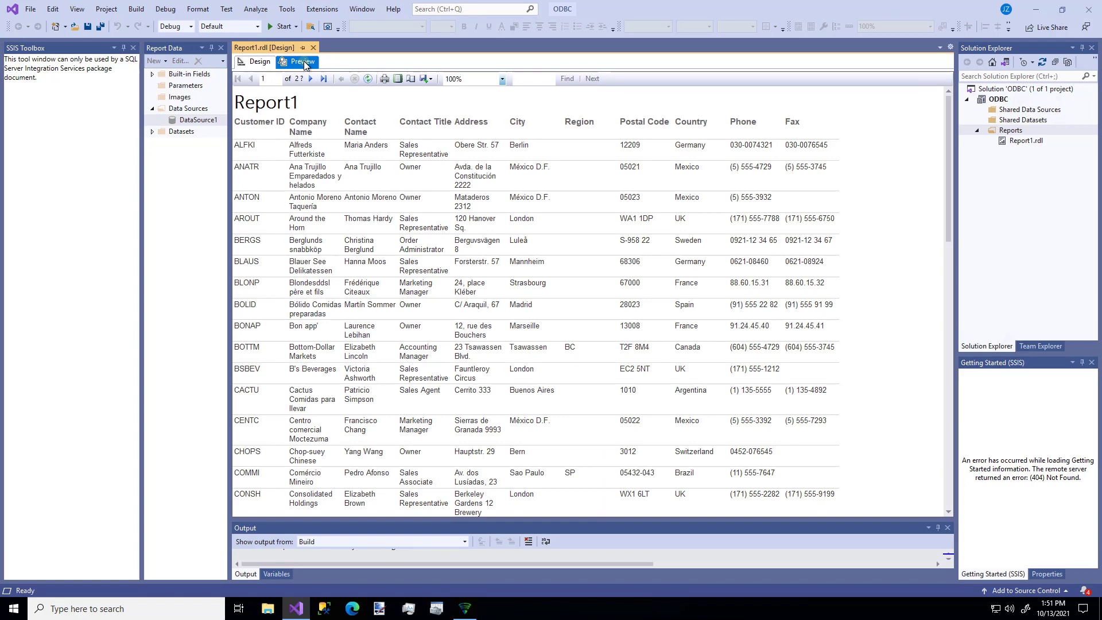
click(368, 79)
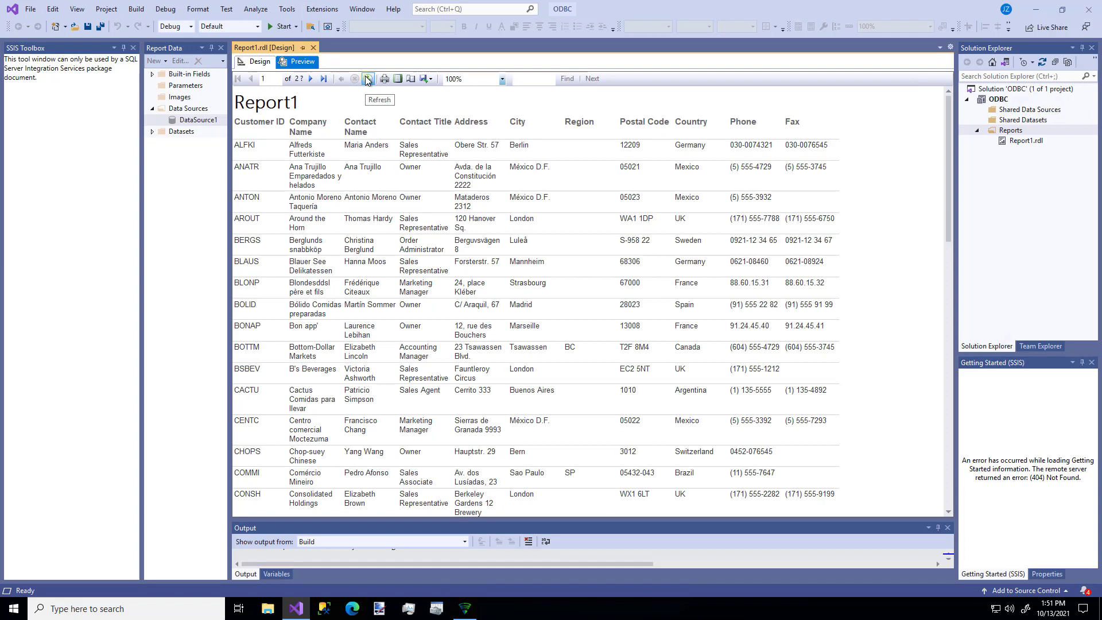